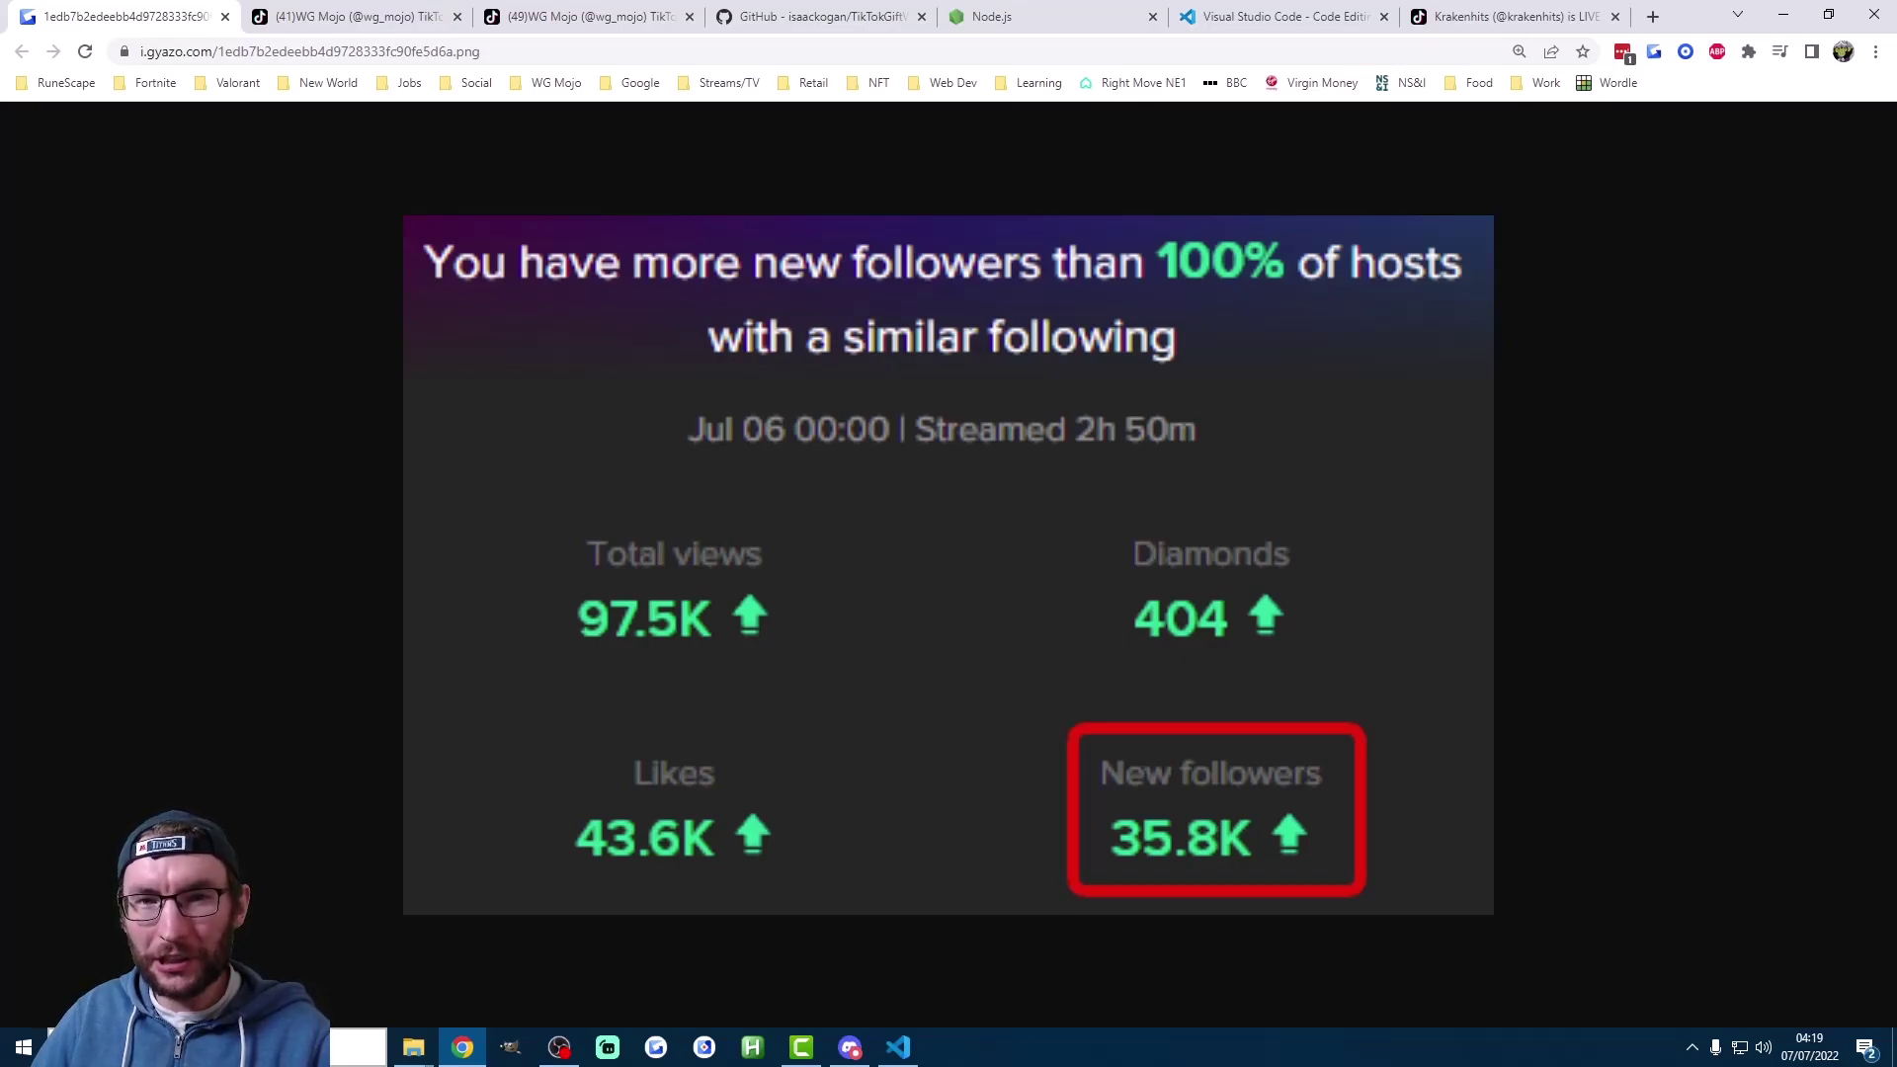
# - Switch from the Gyazo stream-stats screenshot to the TikTok Fall Guys video page
pyautogui.hotkey('alt', 'Tab')
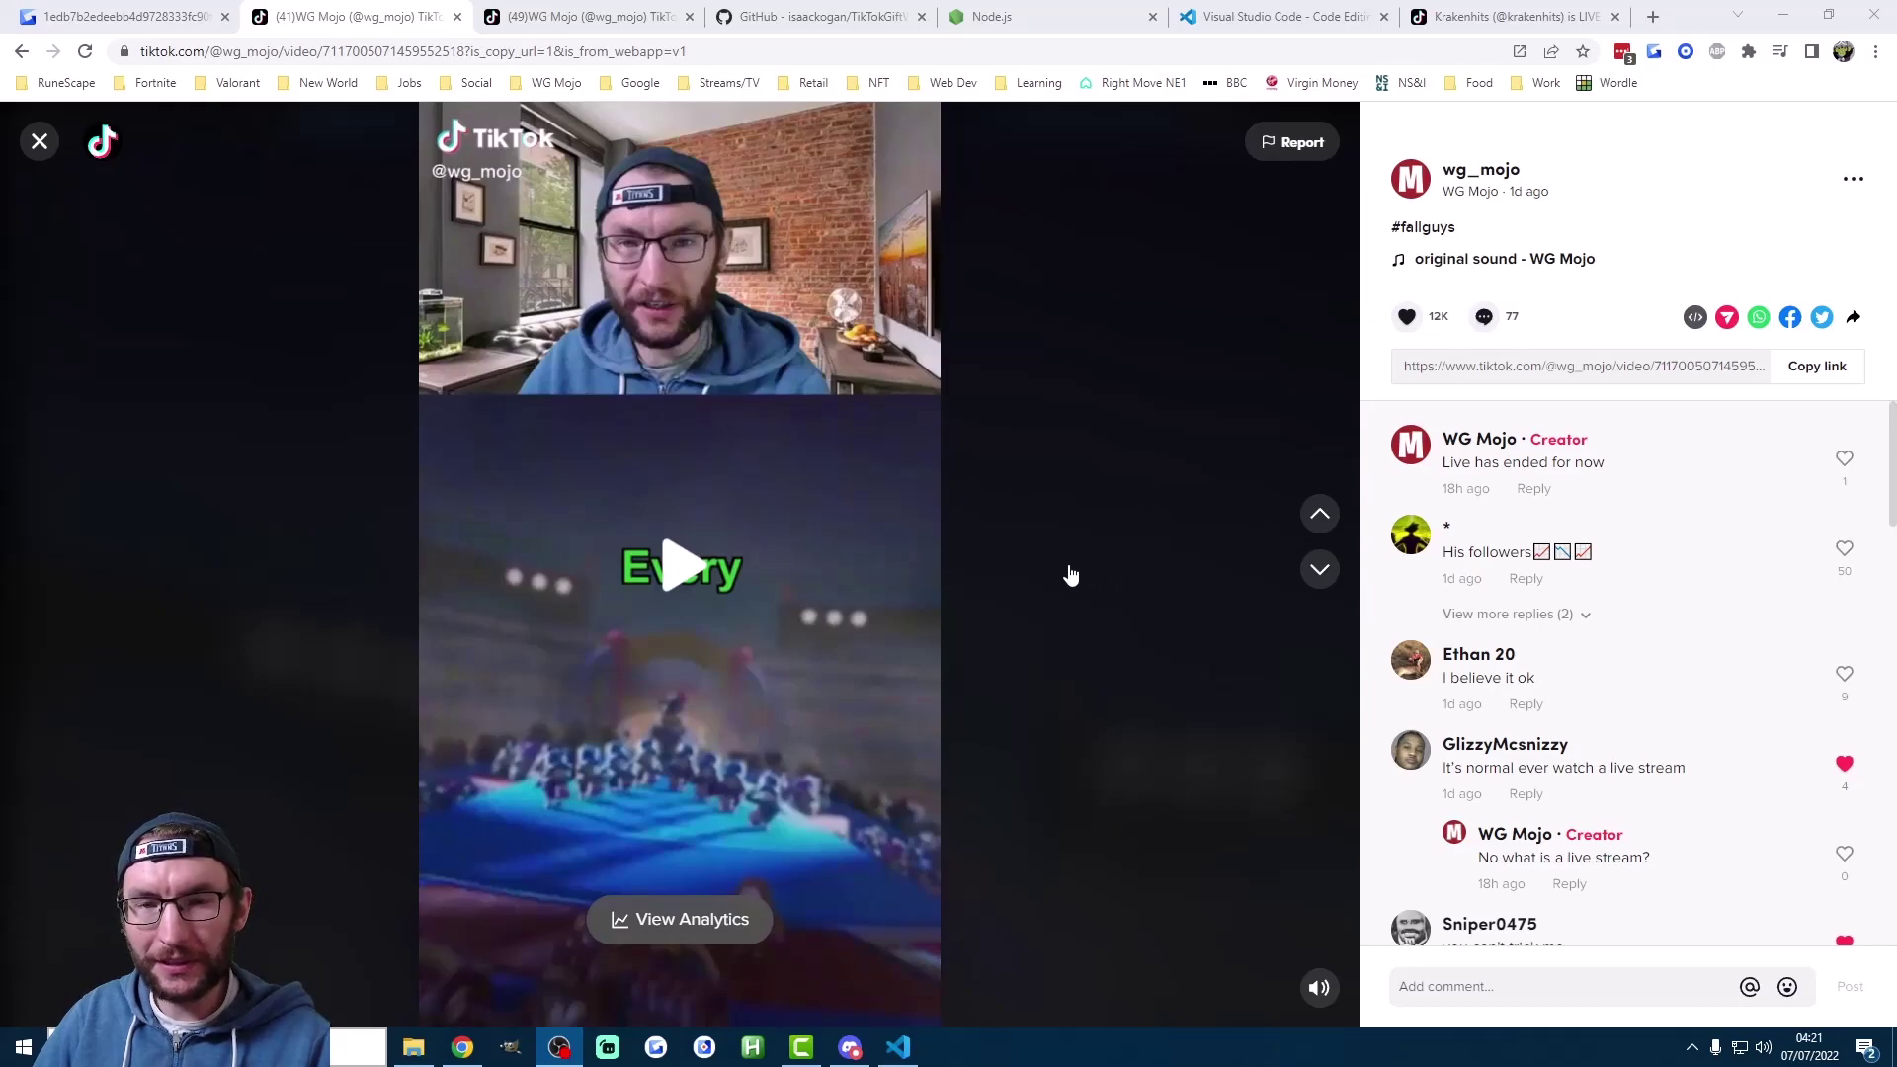
# - Play the TikTok video, then go to the localhost:8082 LIVE Chat Reader tab
pyautogui.click(720, 573)
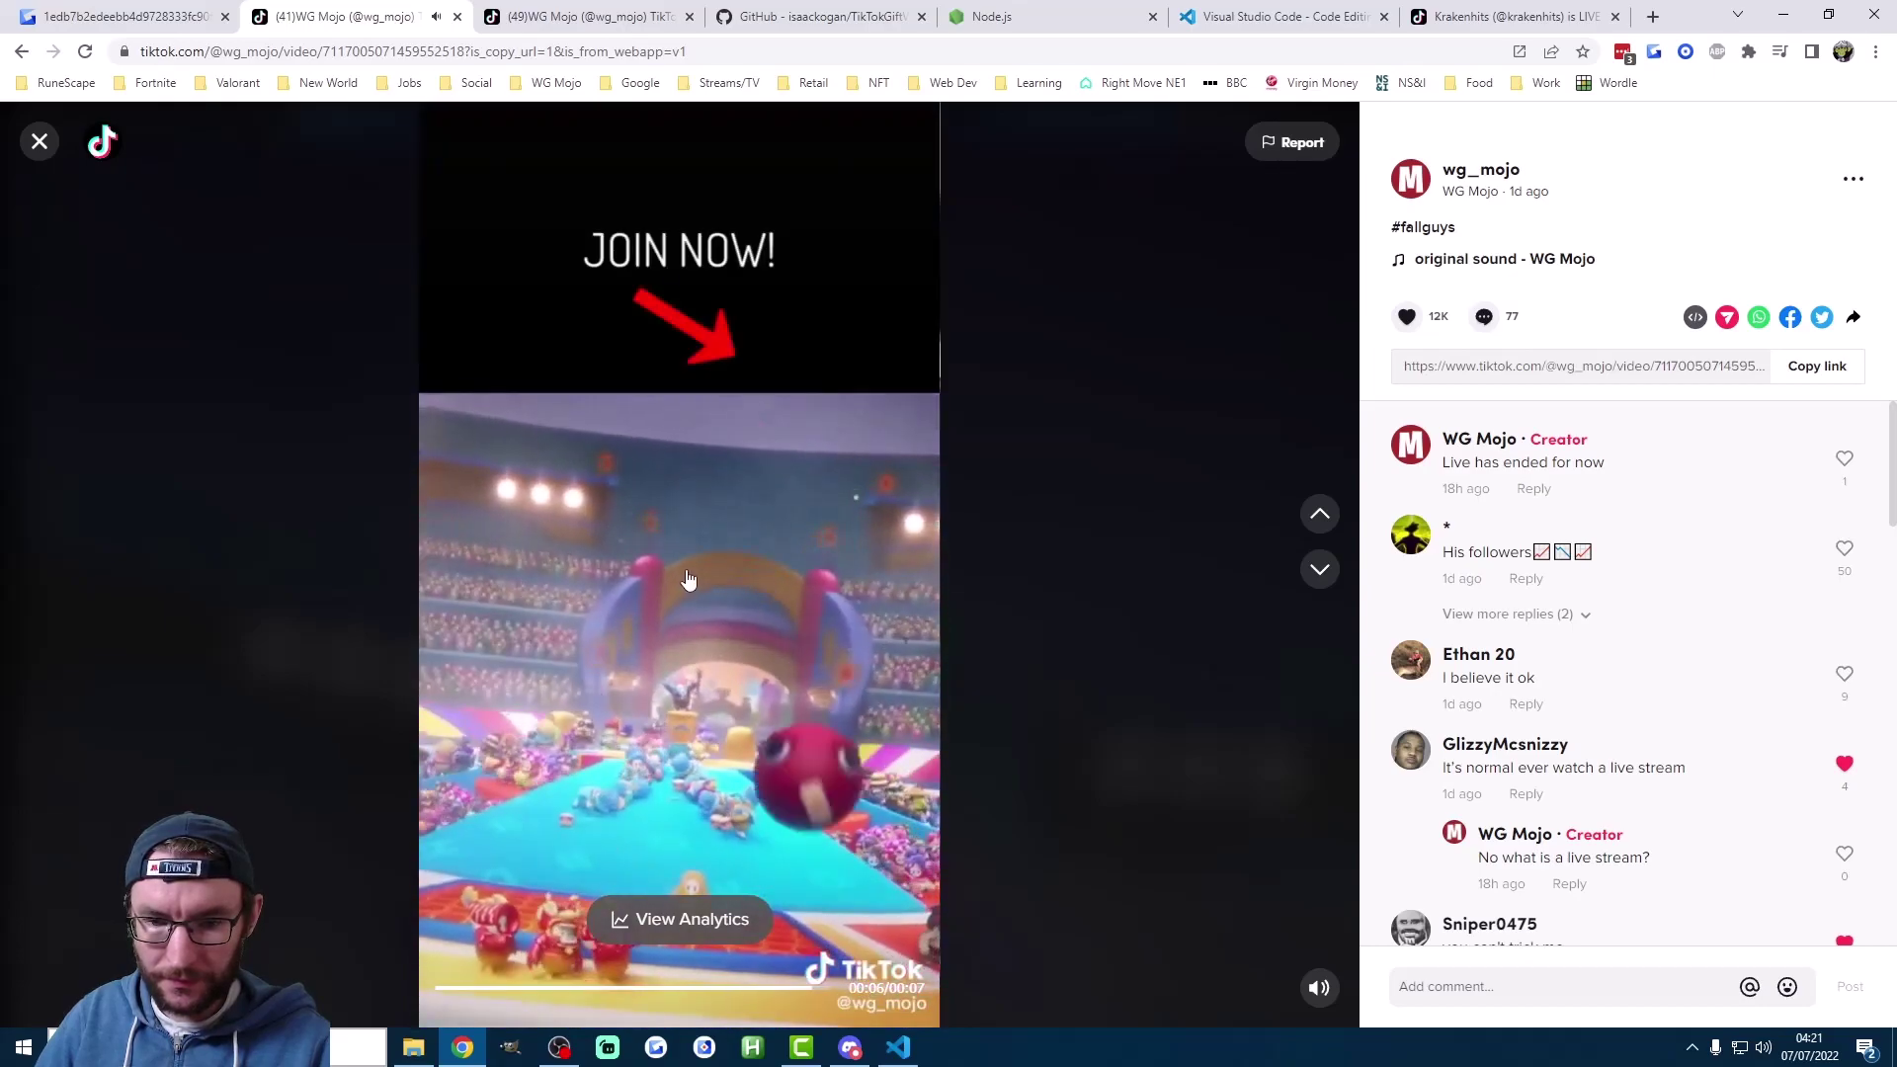
pyautogui.hotkey('ctrl', 'Tab')
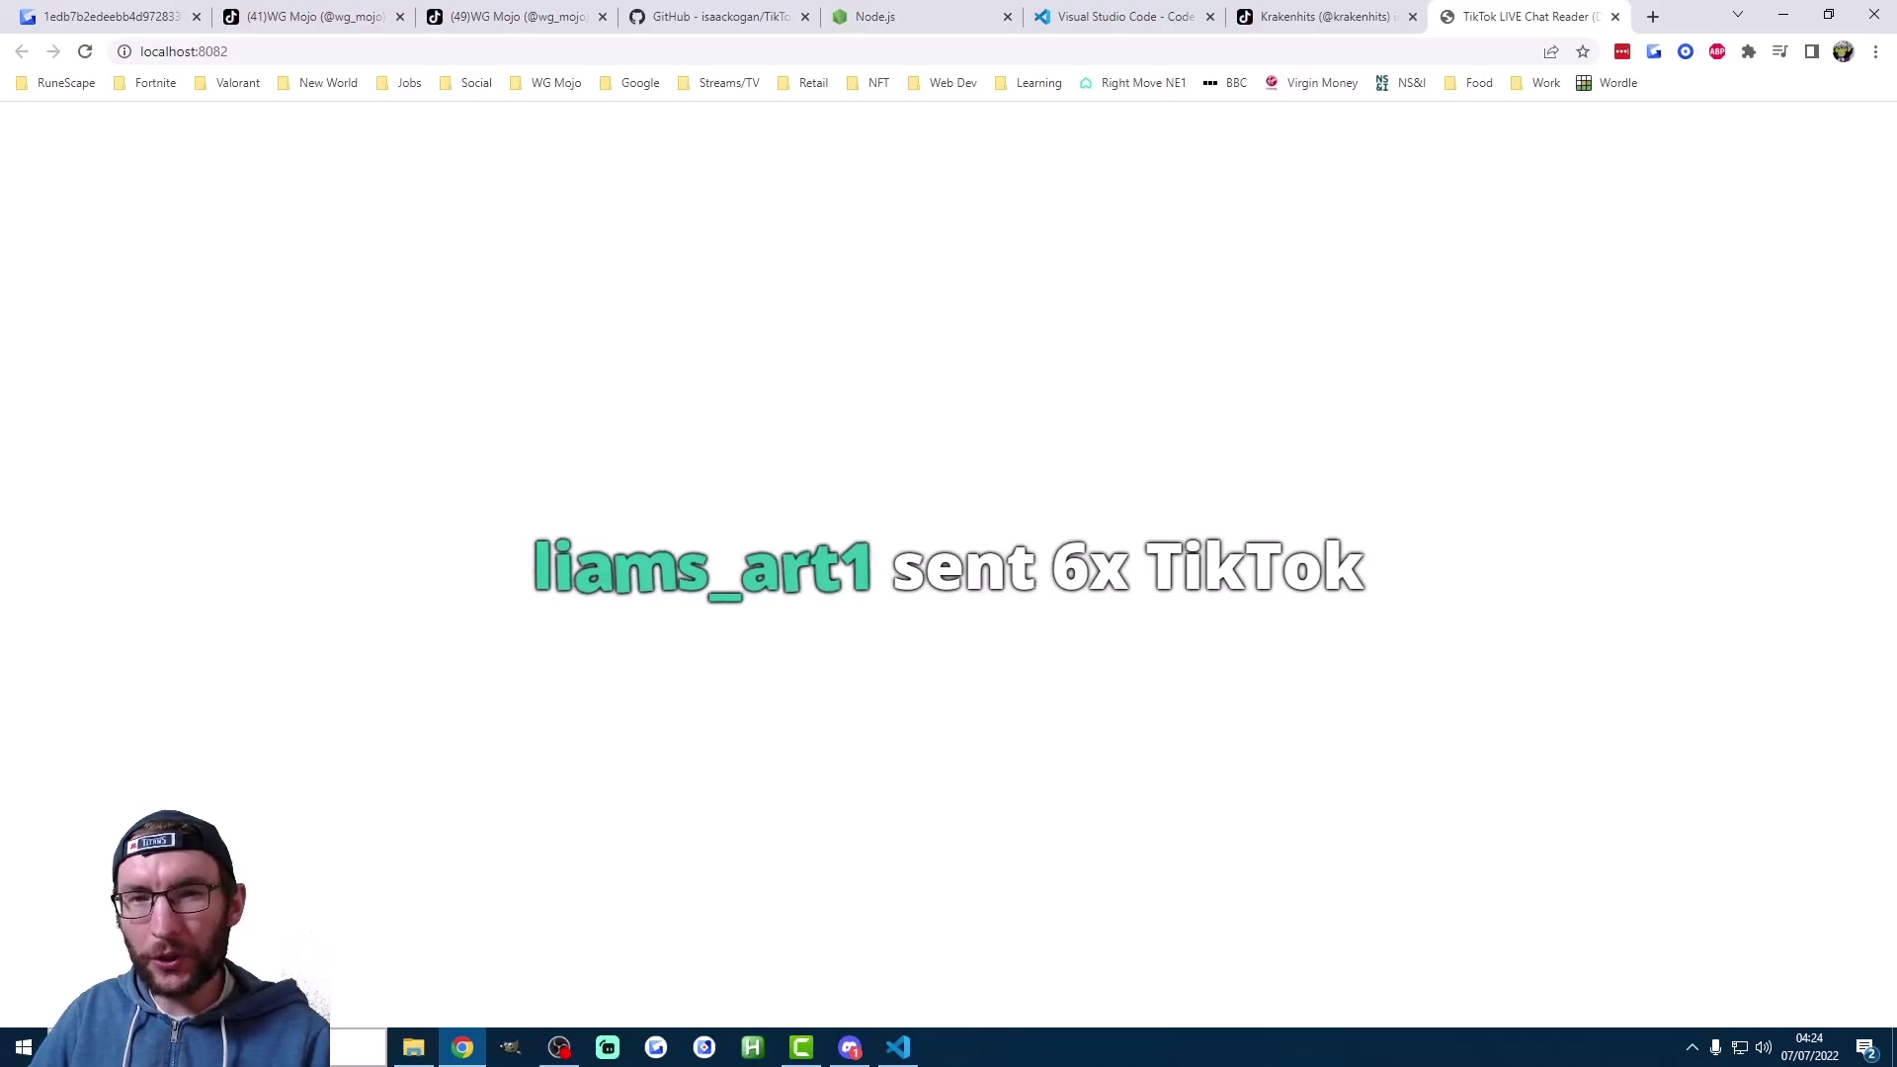
# - Go from the TikTokGiftWidget GitHub README to the Node.js download page
pyautogui.hotkey('ctrl', '4')
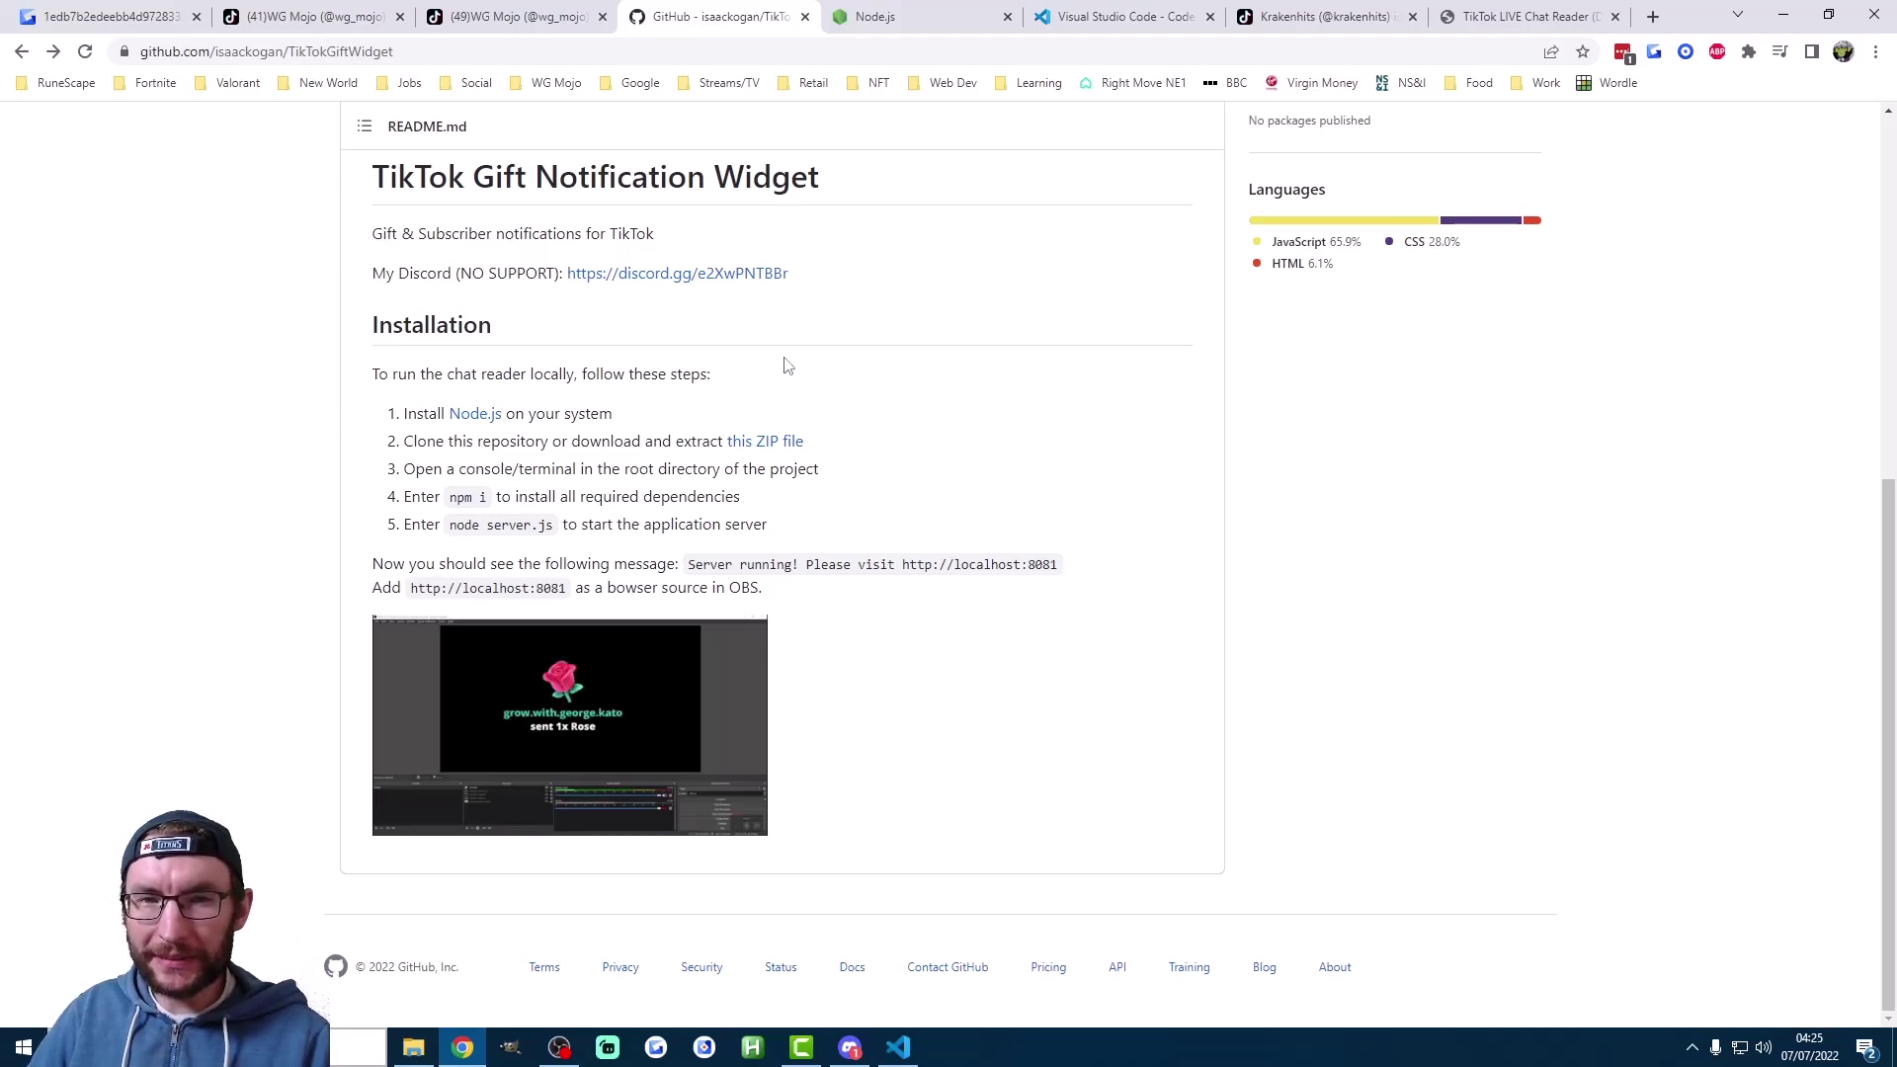
pyautogui.click(886, 20)
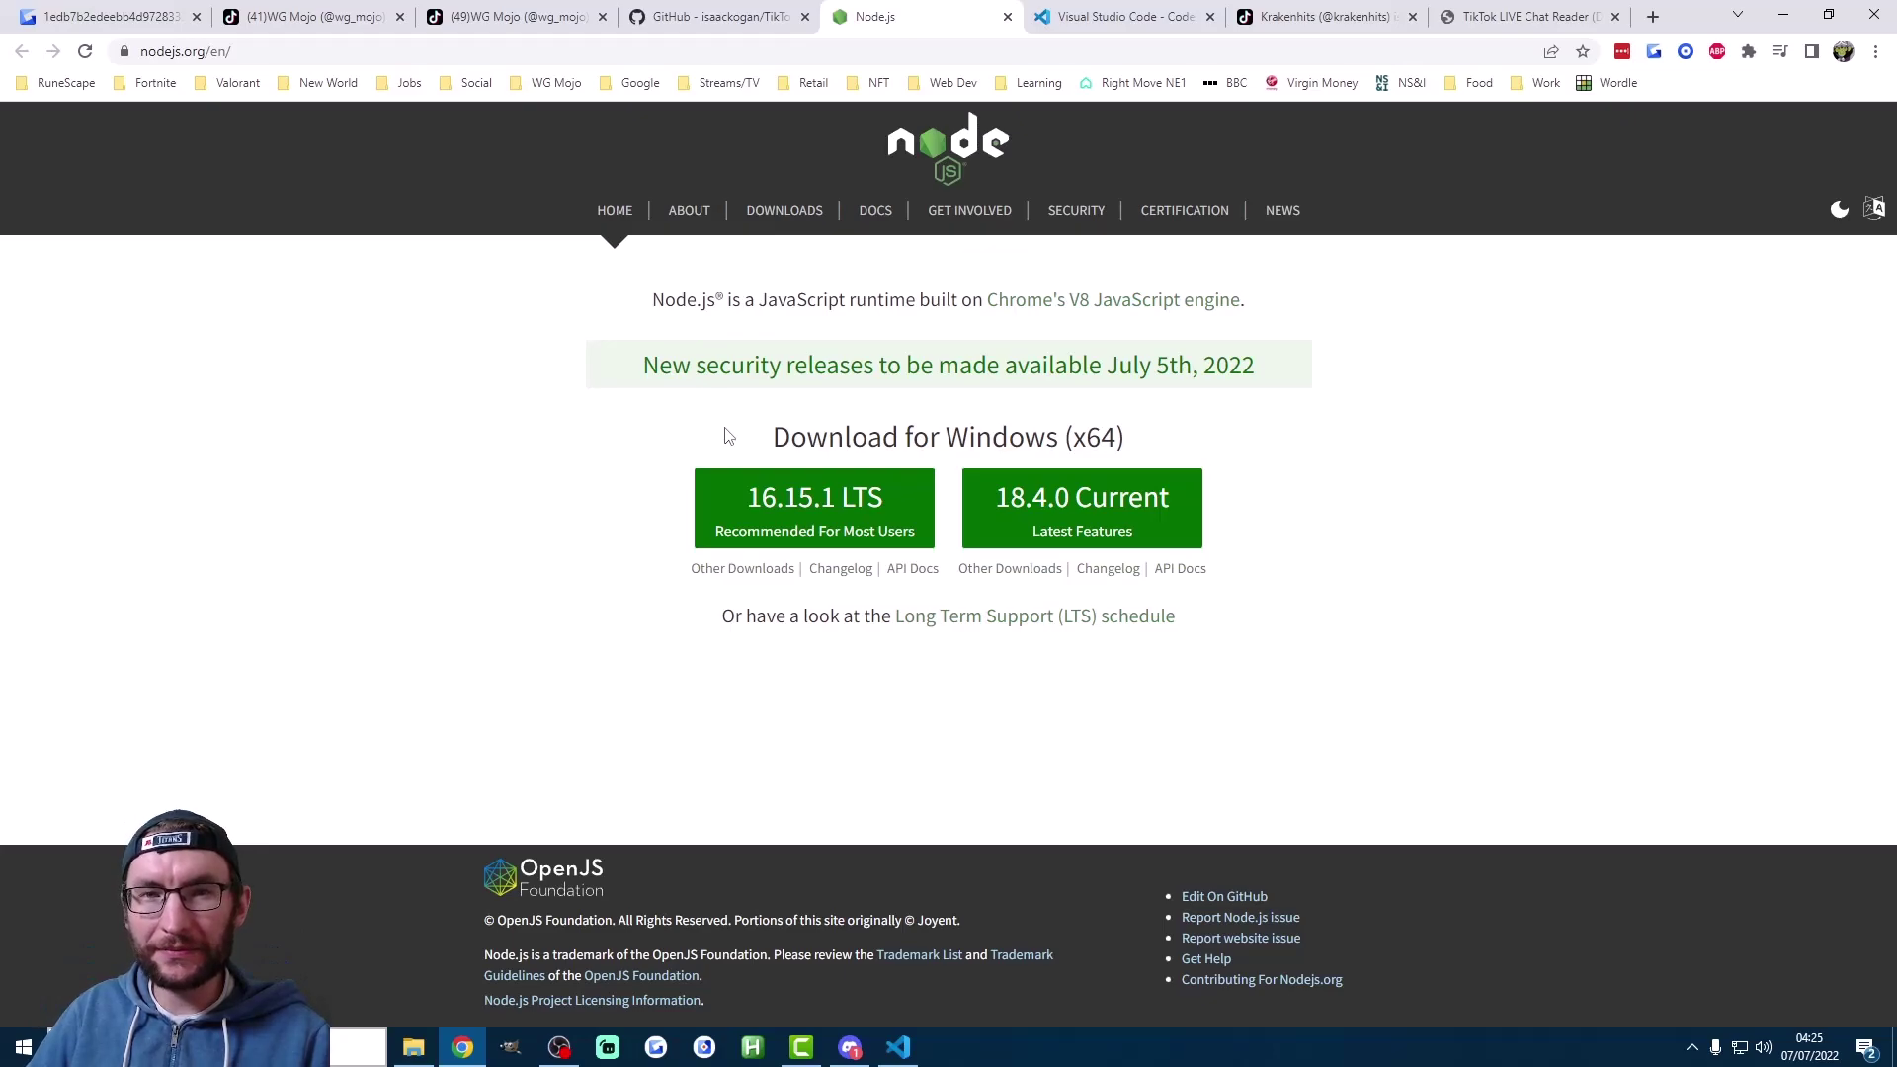
# - Save the TikTokGiftWidget-master ZIP into Documents\TikTok Live Alerts and use Extract Here
pyautogui.hotkey('ctrl', 'Tab')
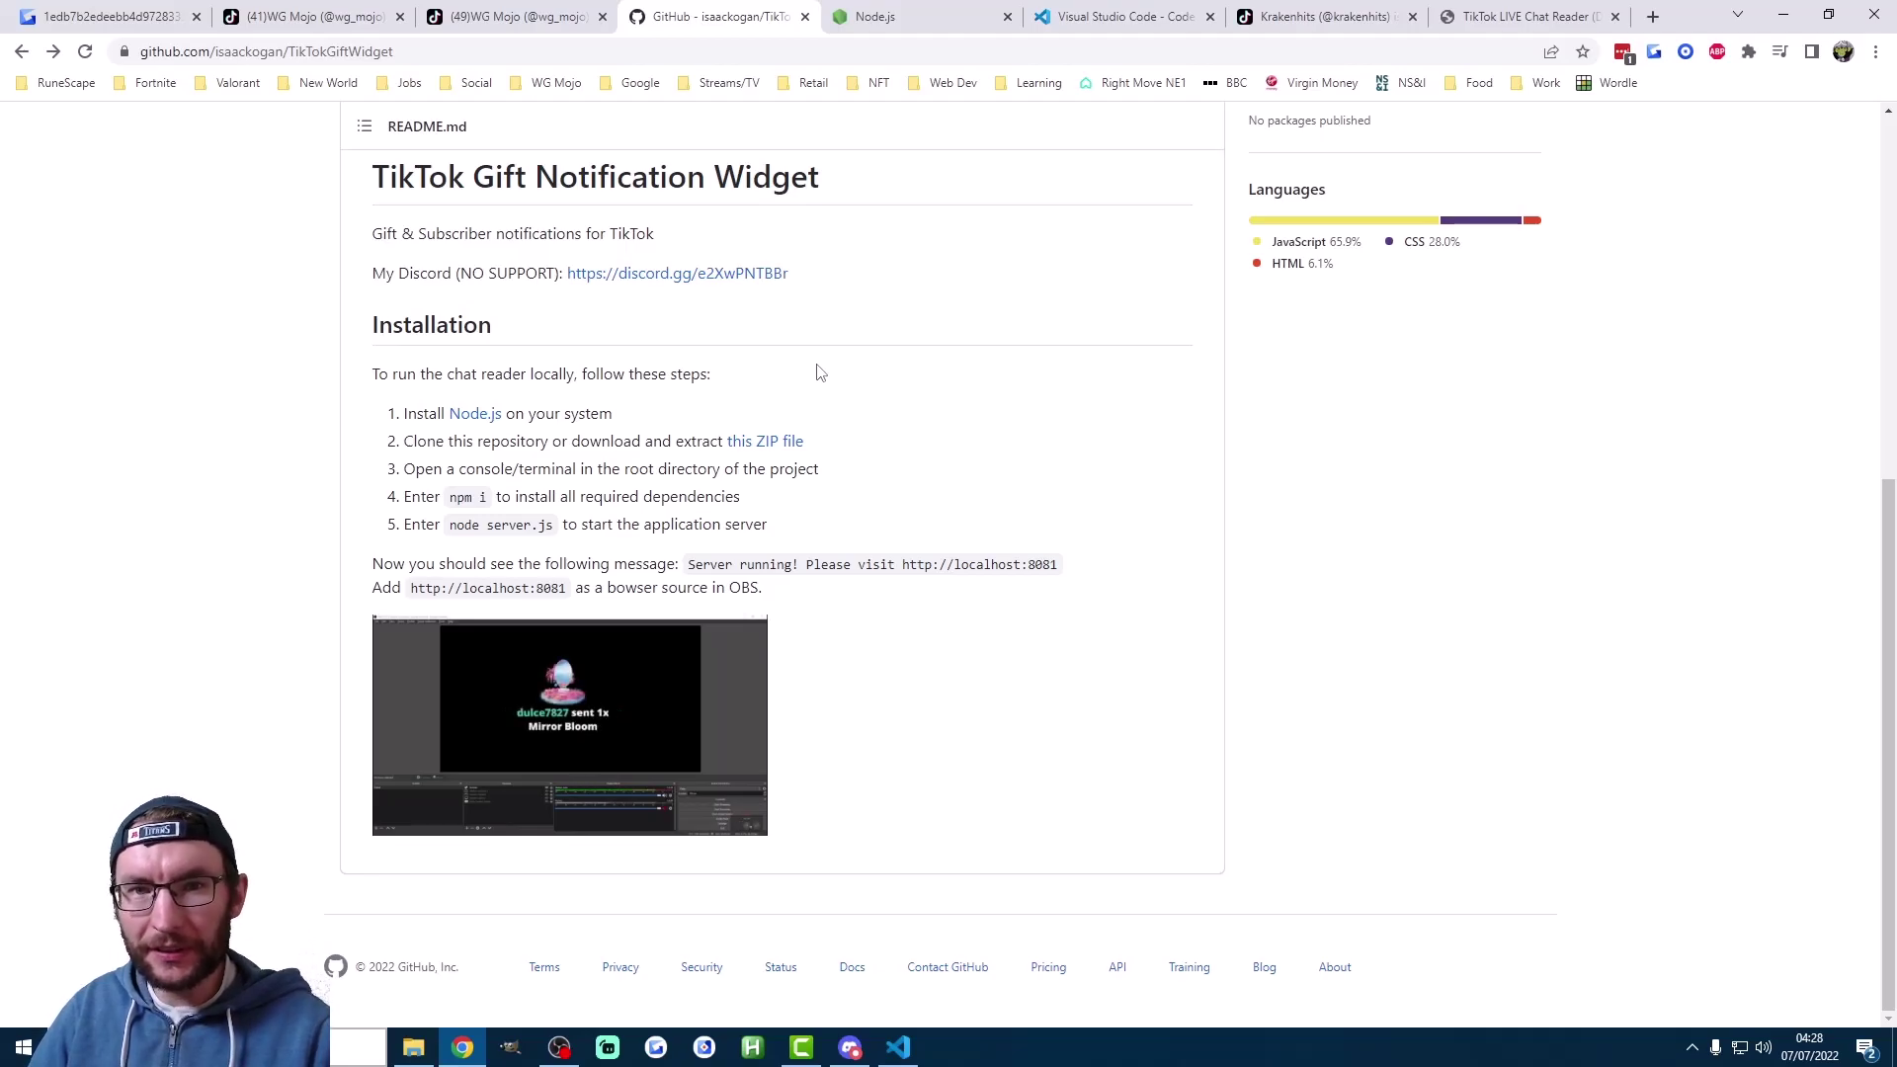
pyautogui.click(754, 440)
pyautogui.click(89, 431)
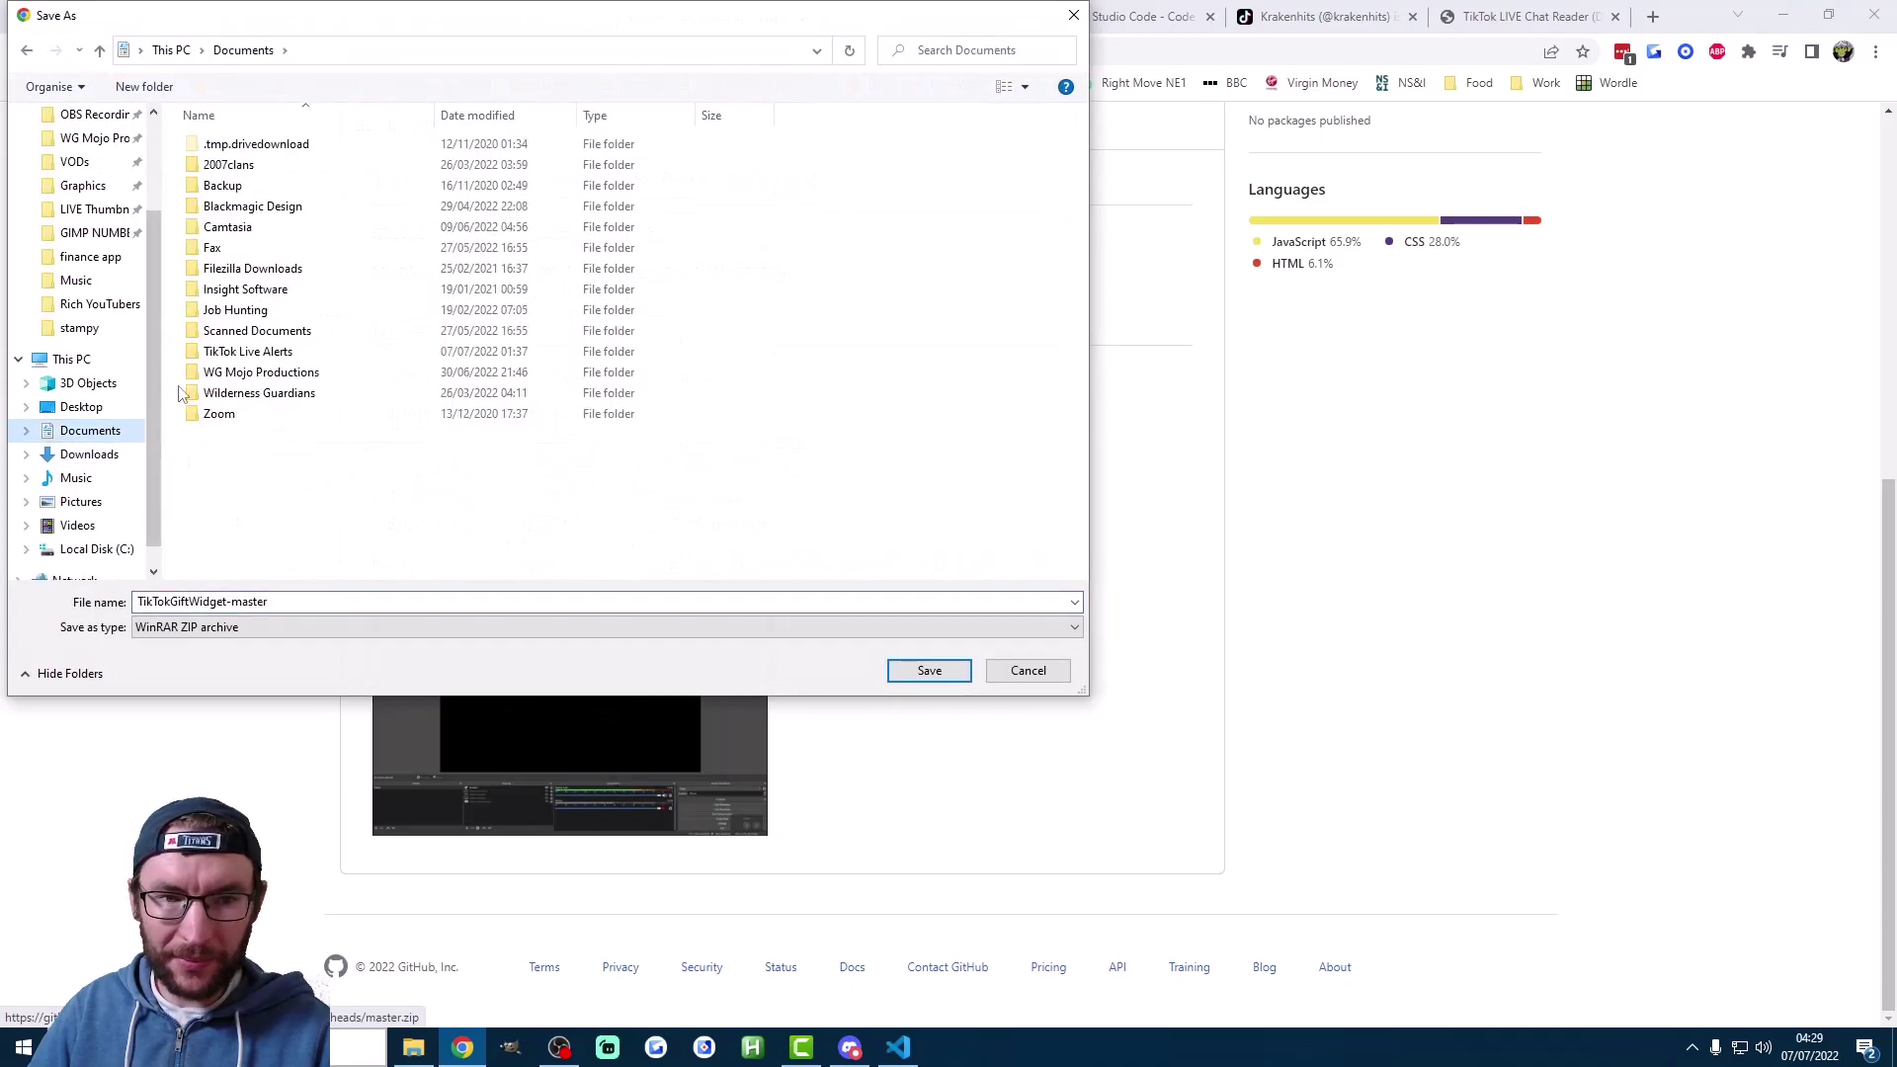
pyautogui.doubleClick(252, 352)
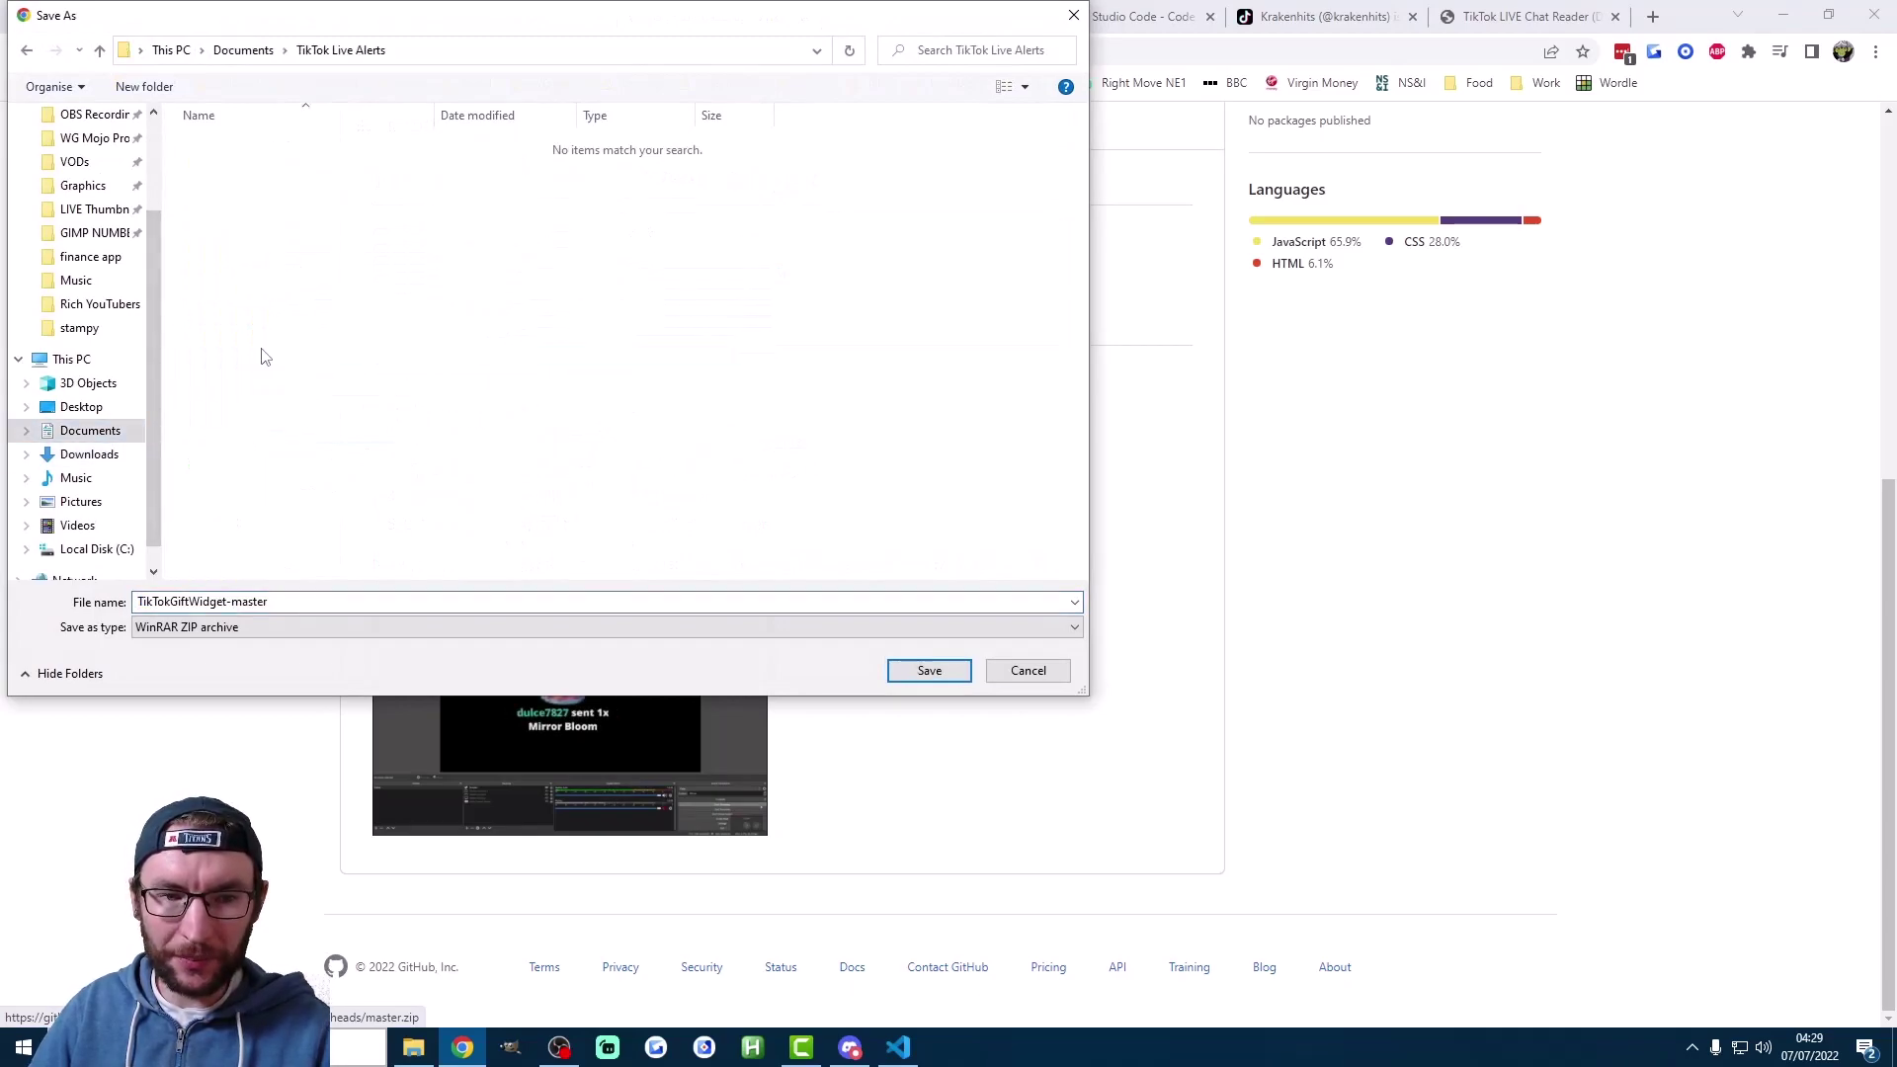
pyautogui.click(917, 673)
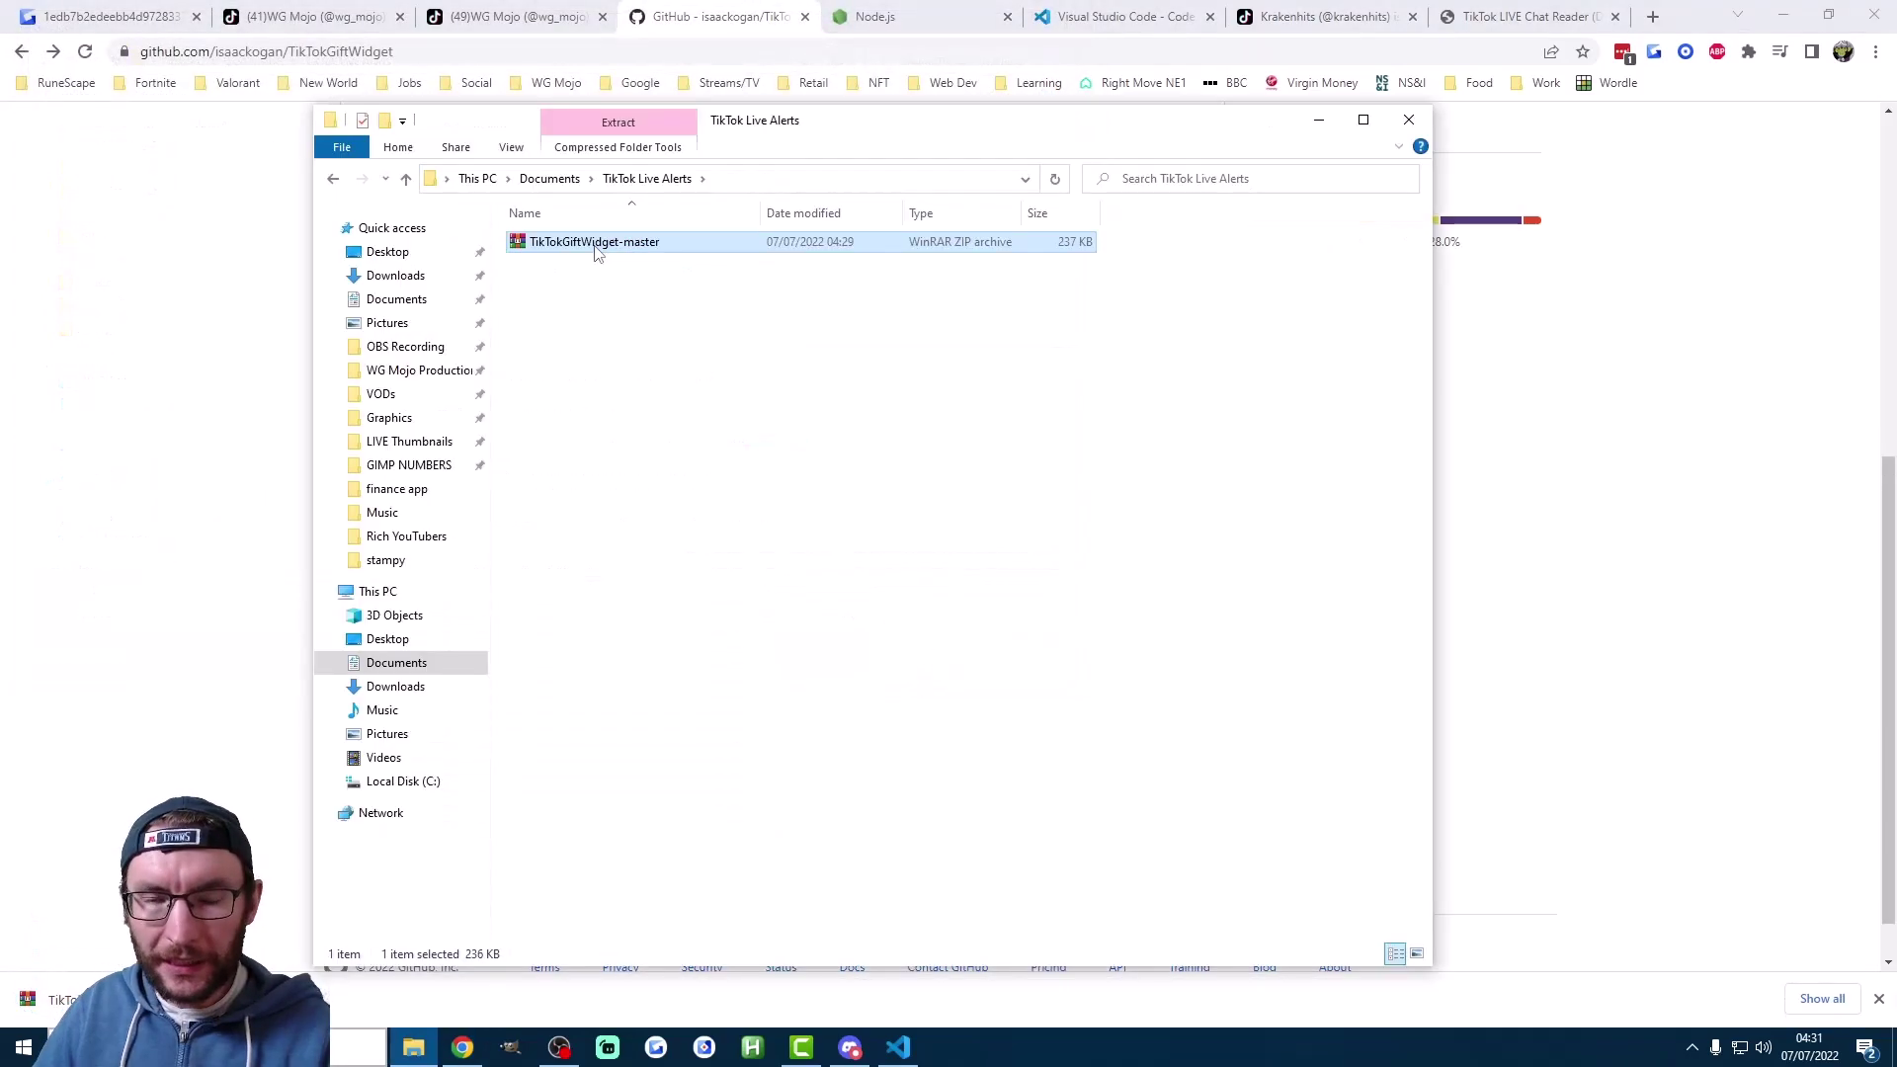
pyautogui.rightClick(595, 250)
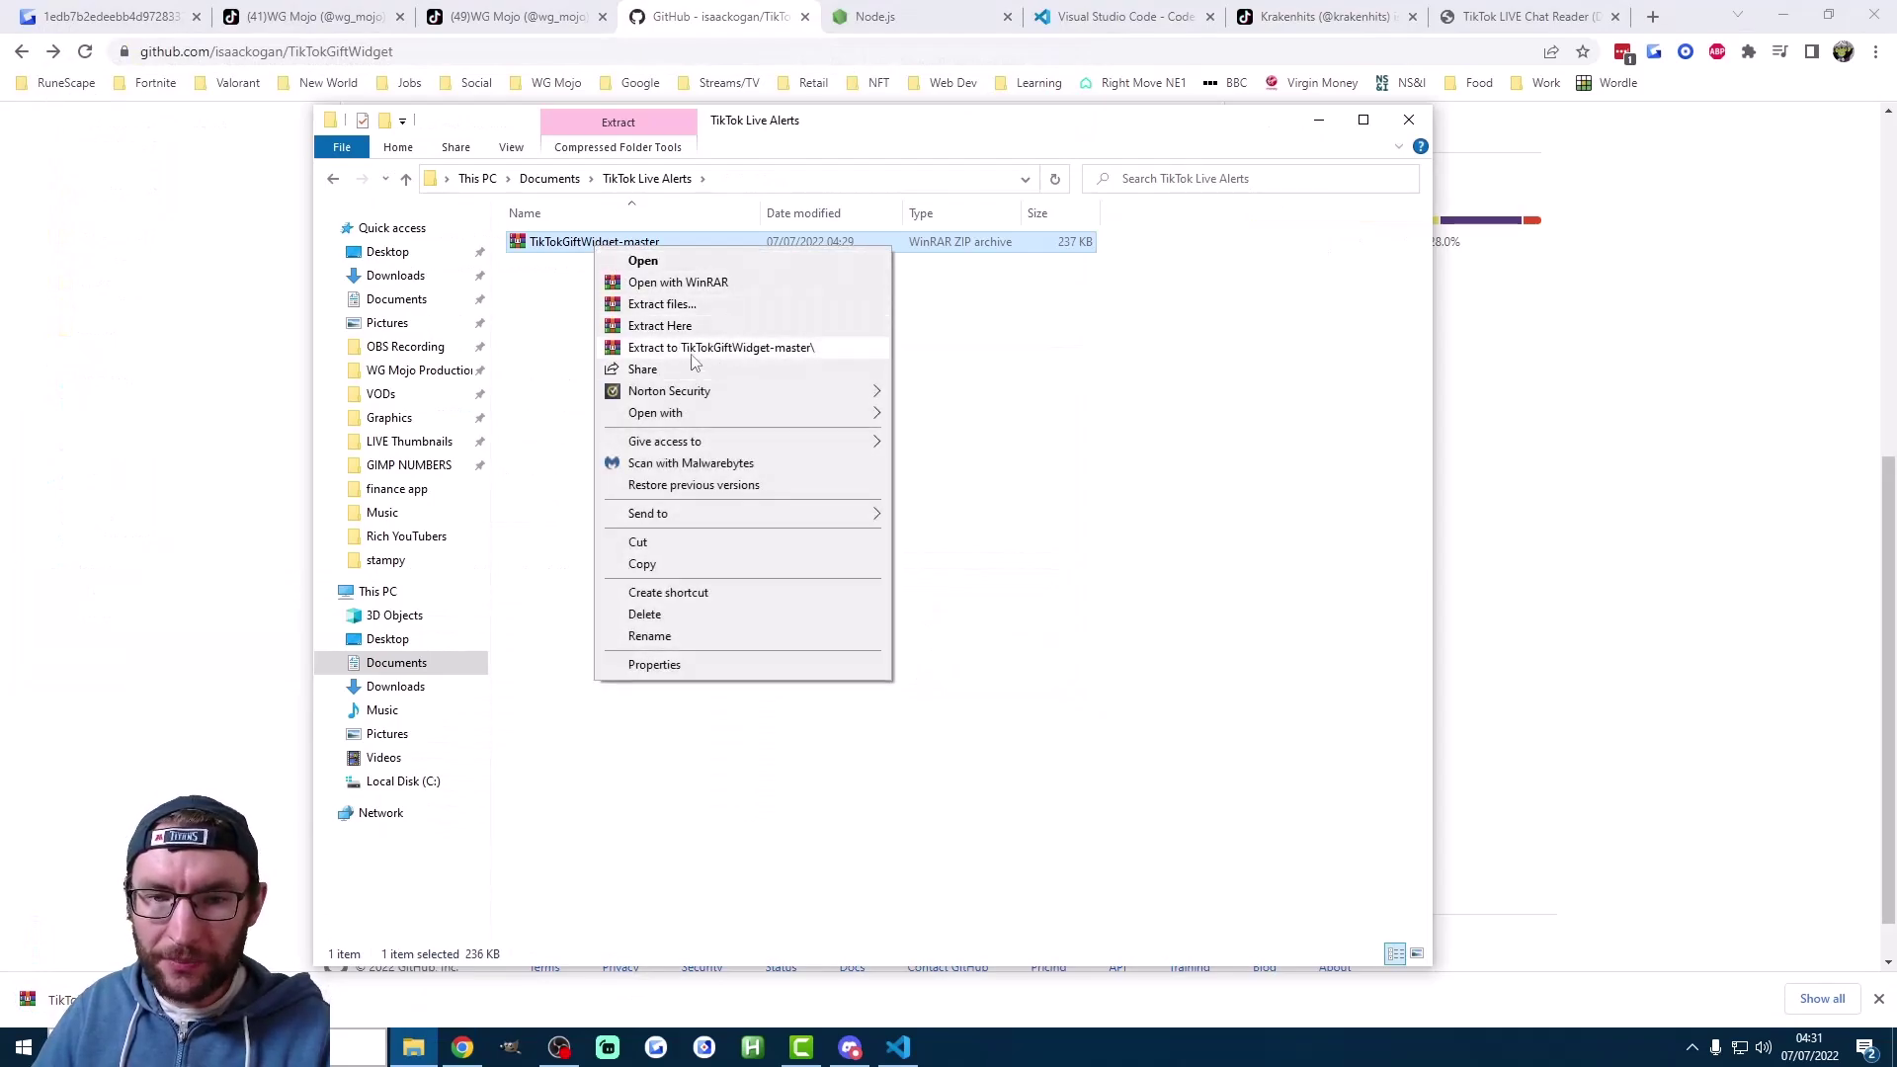
pyautogui.click(677, 327)
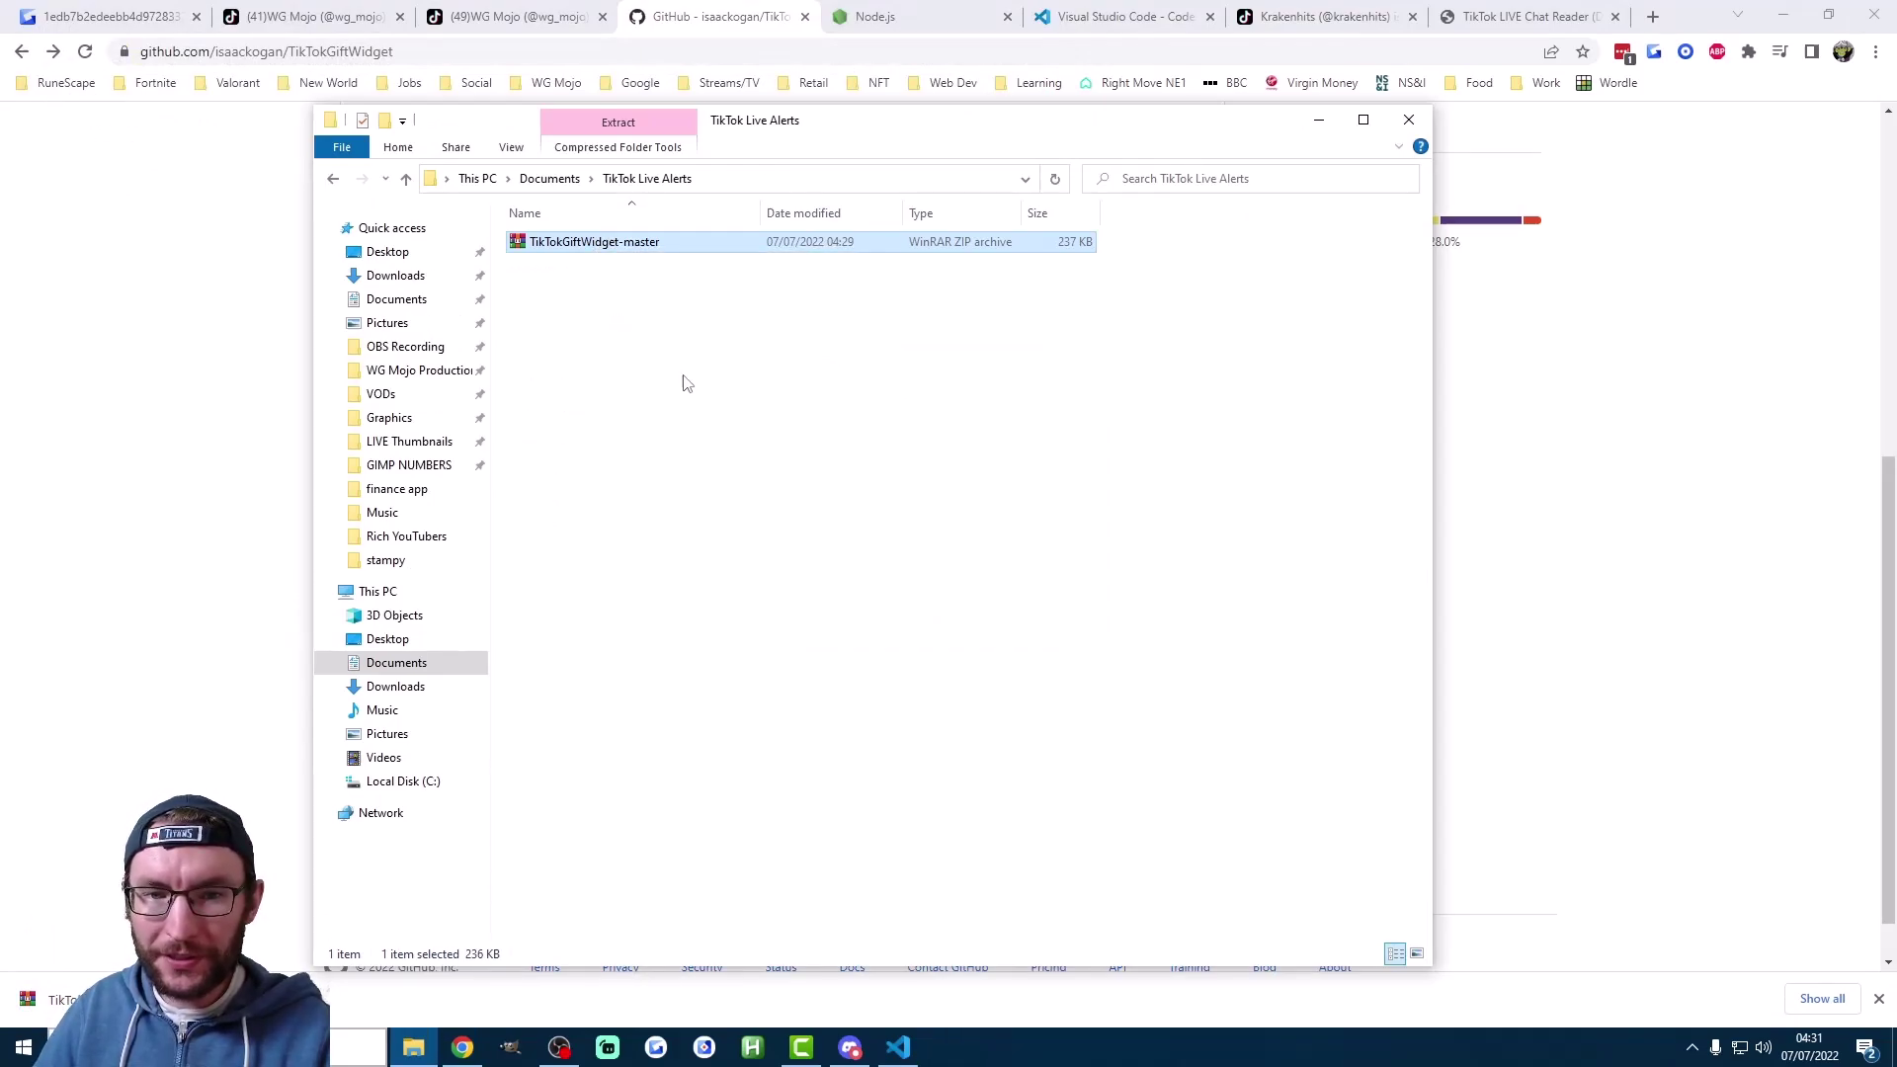
# - Delete the leftover ZIP, then pick TikTokGiftWidget-master in Documents\TikTok Live Alerts via Open Folder
pyautogui.press('Delete')
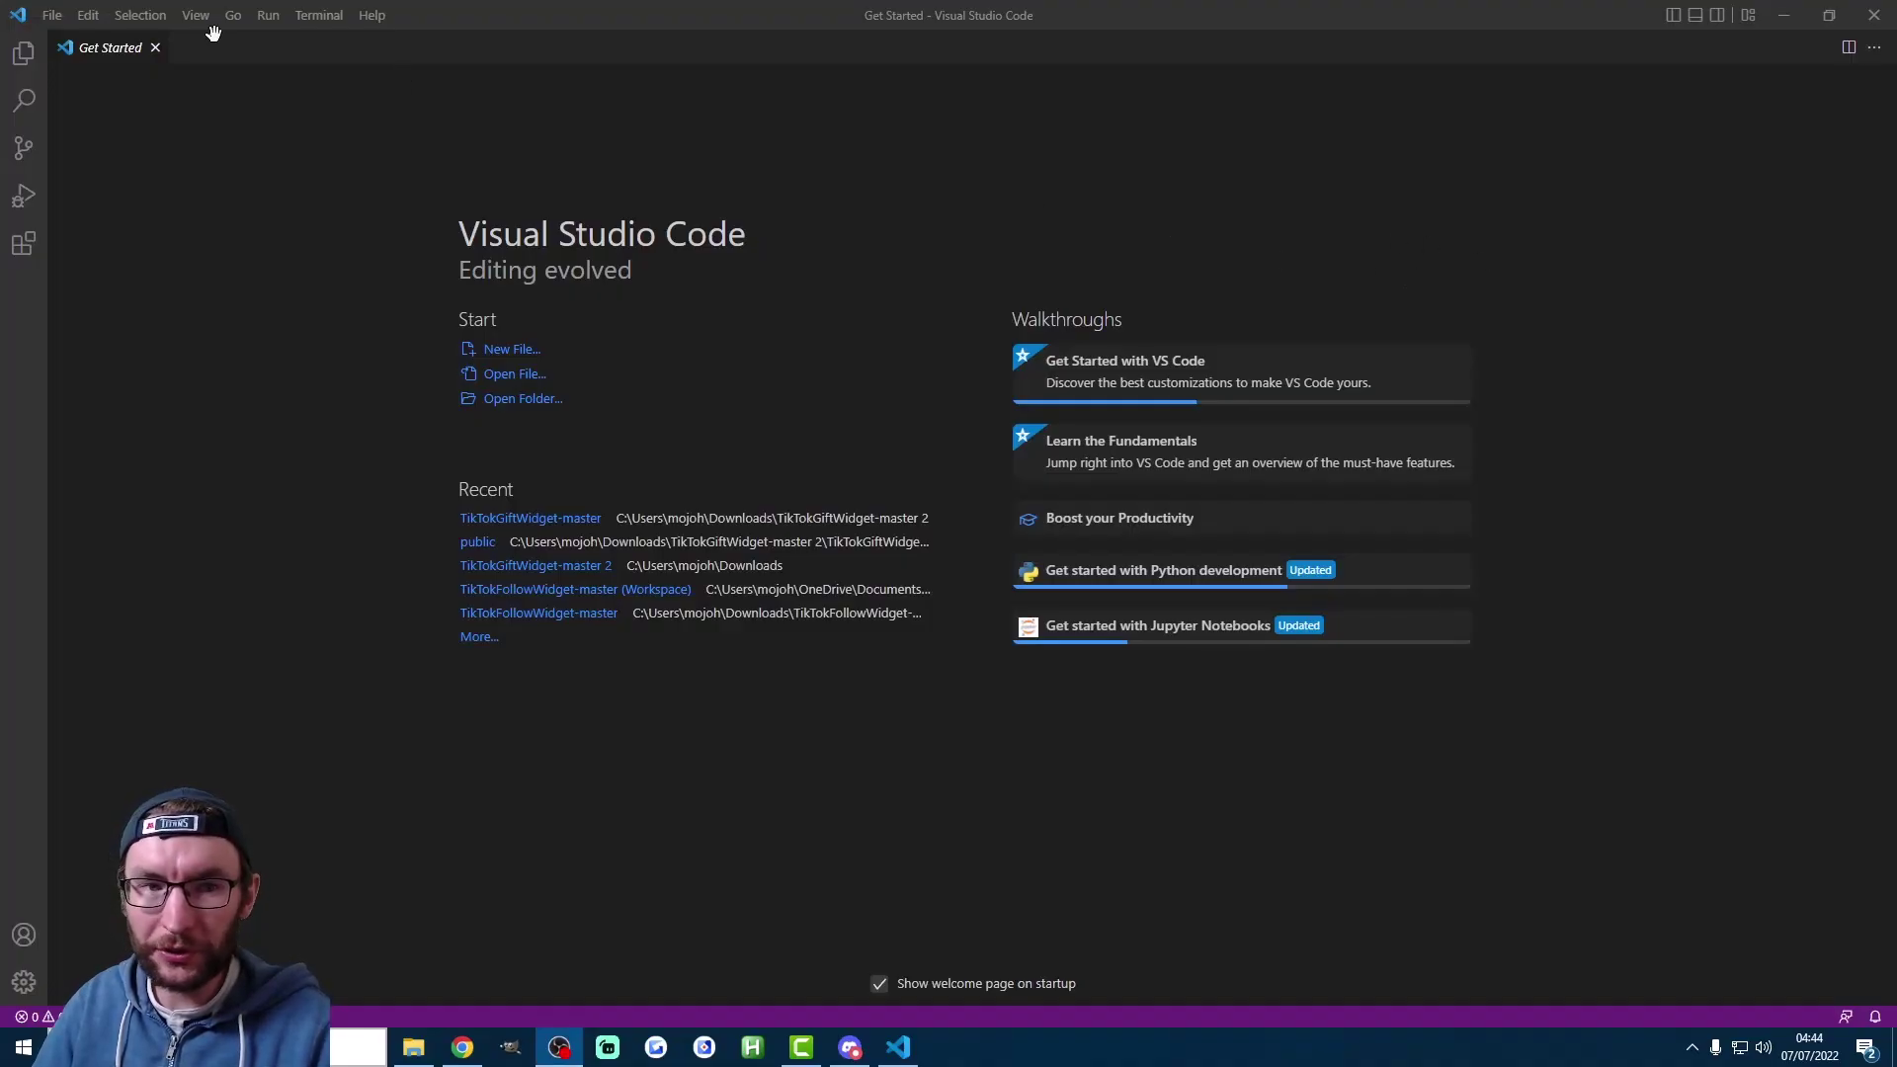
pyautogui.click(52, 15)
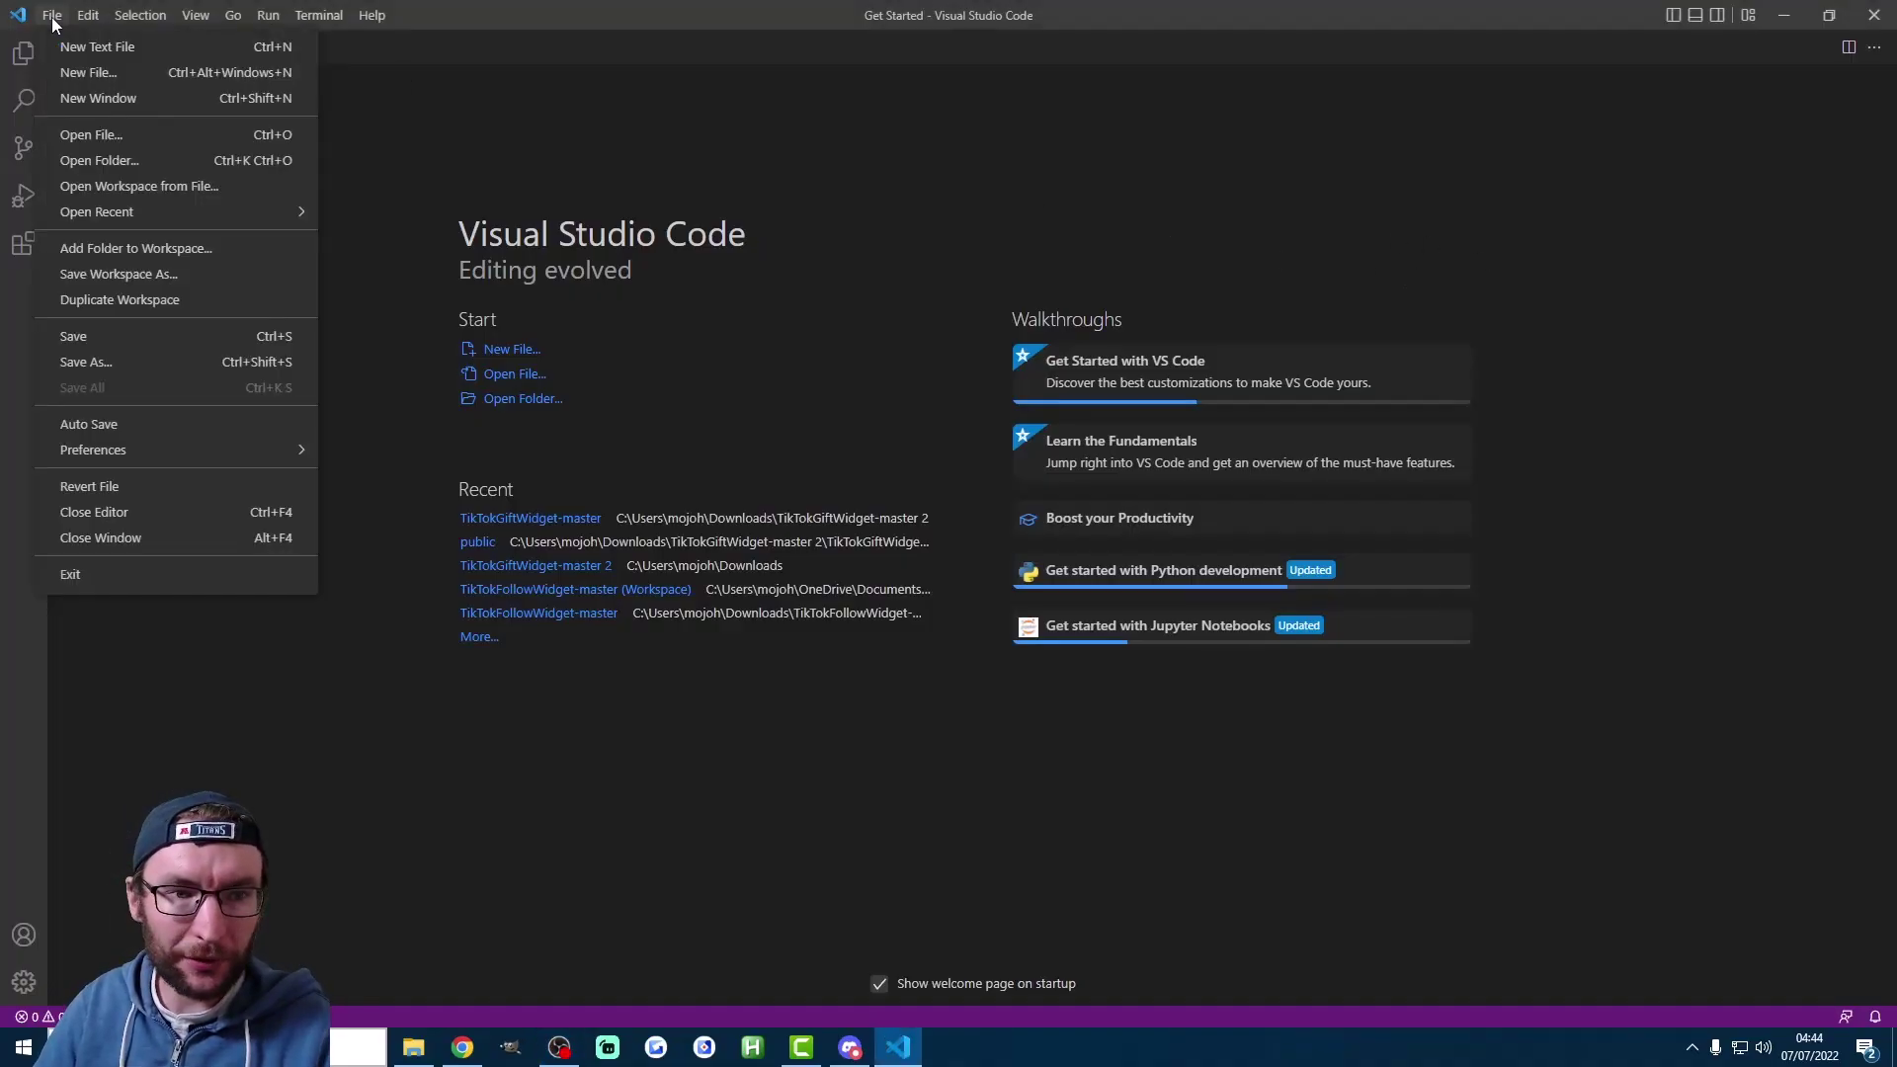
pyautogui.click(148, 161)
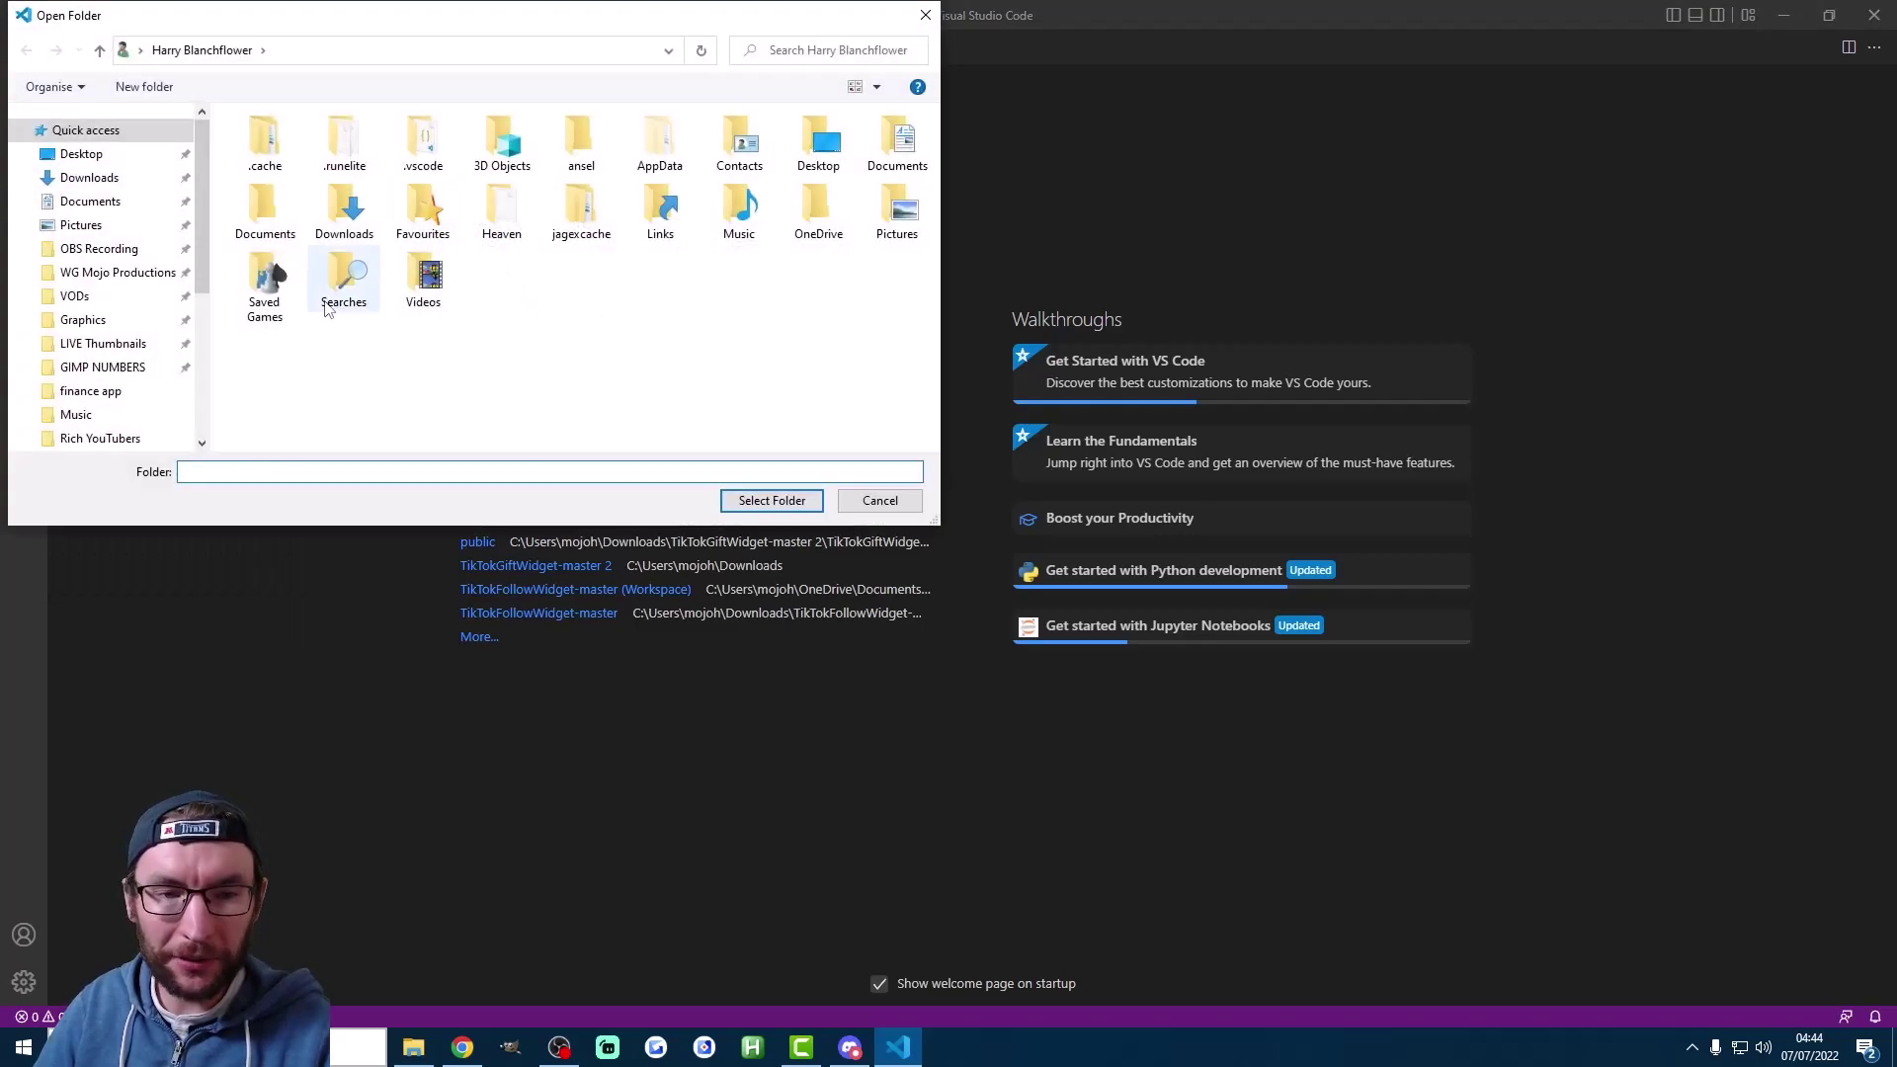
pyautogui.doubleClick(895, 153)
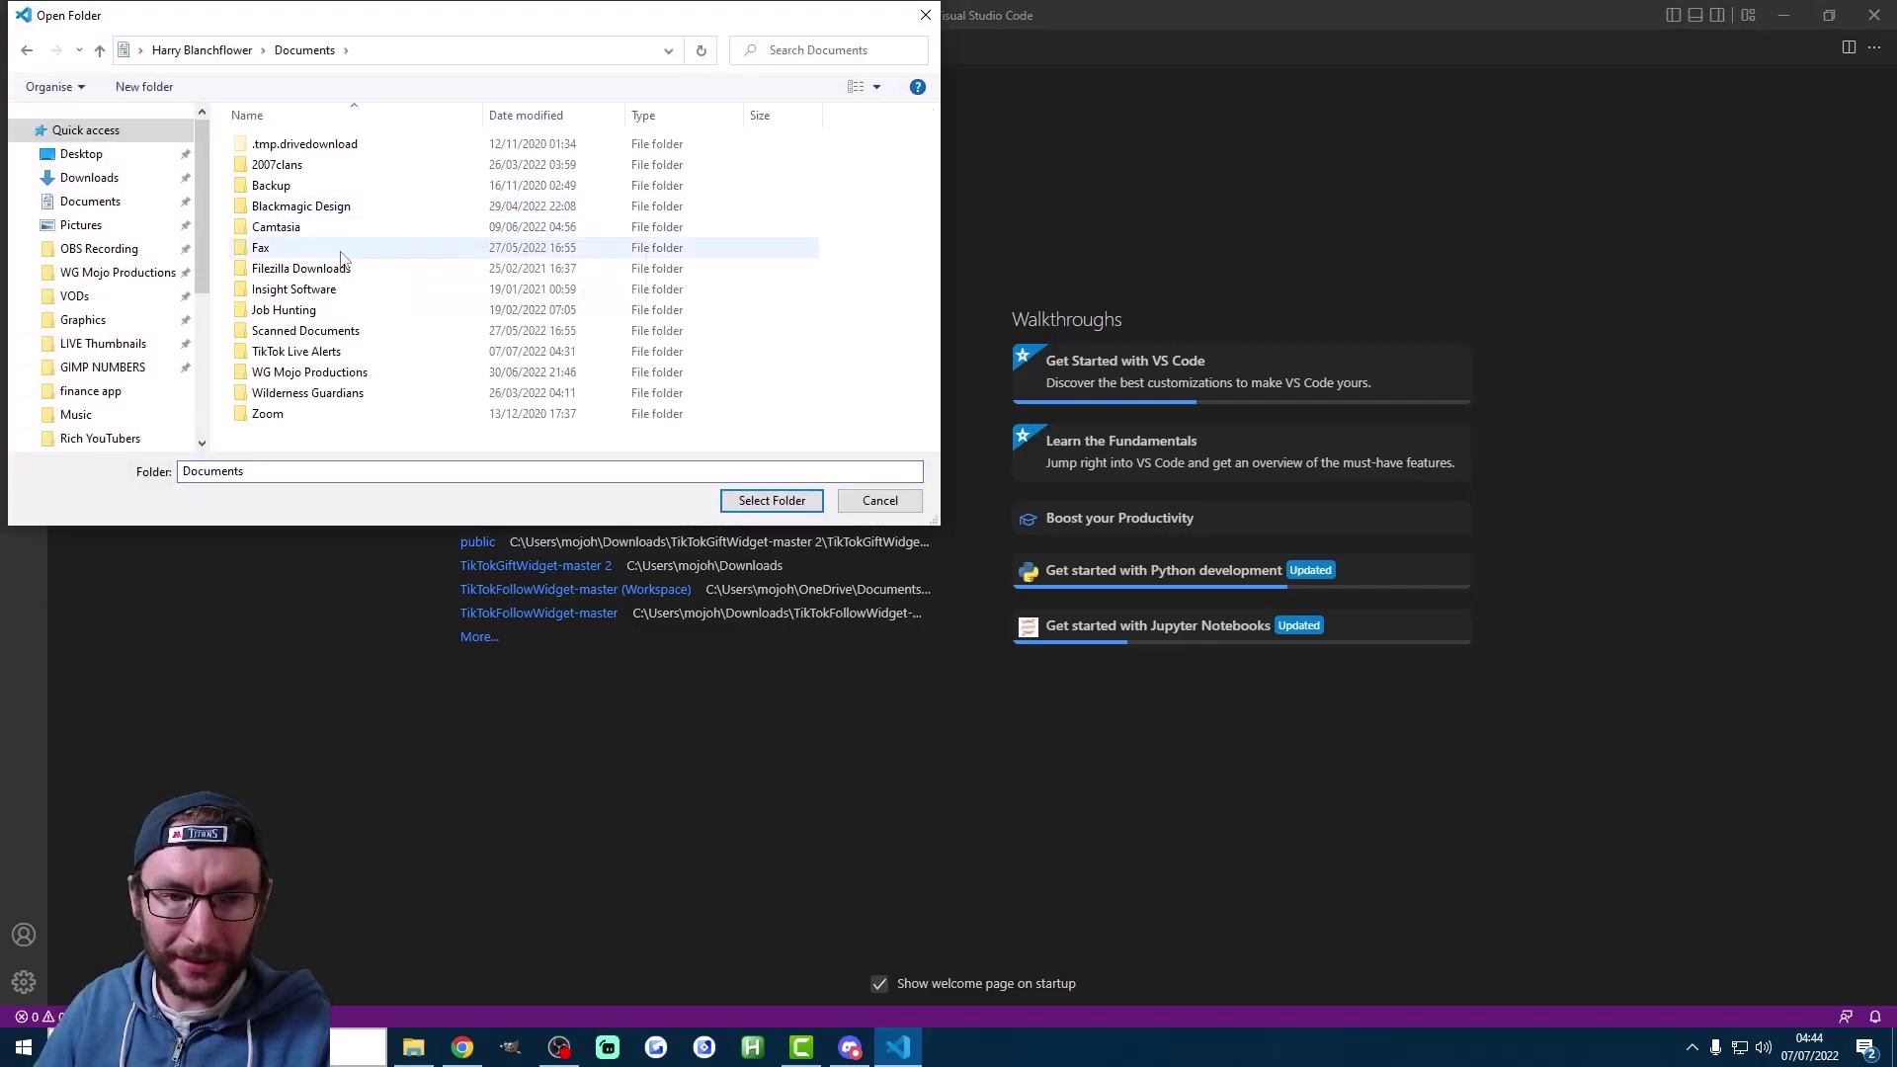
pyautogui.doubleClick(314, 351)
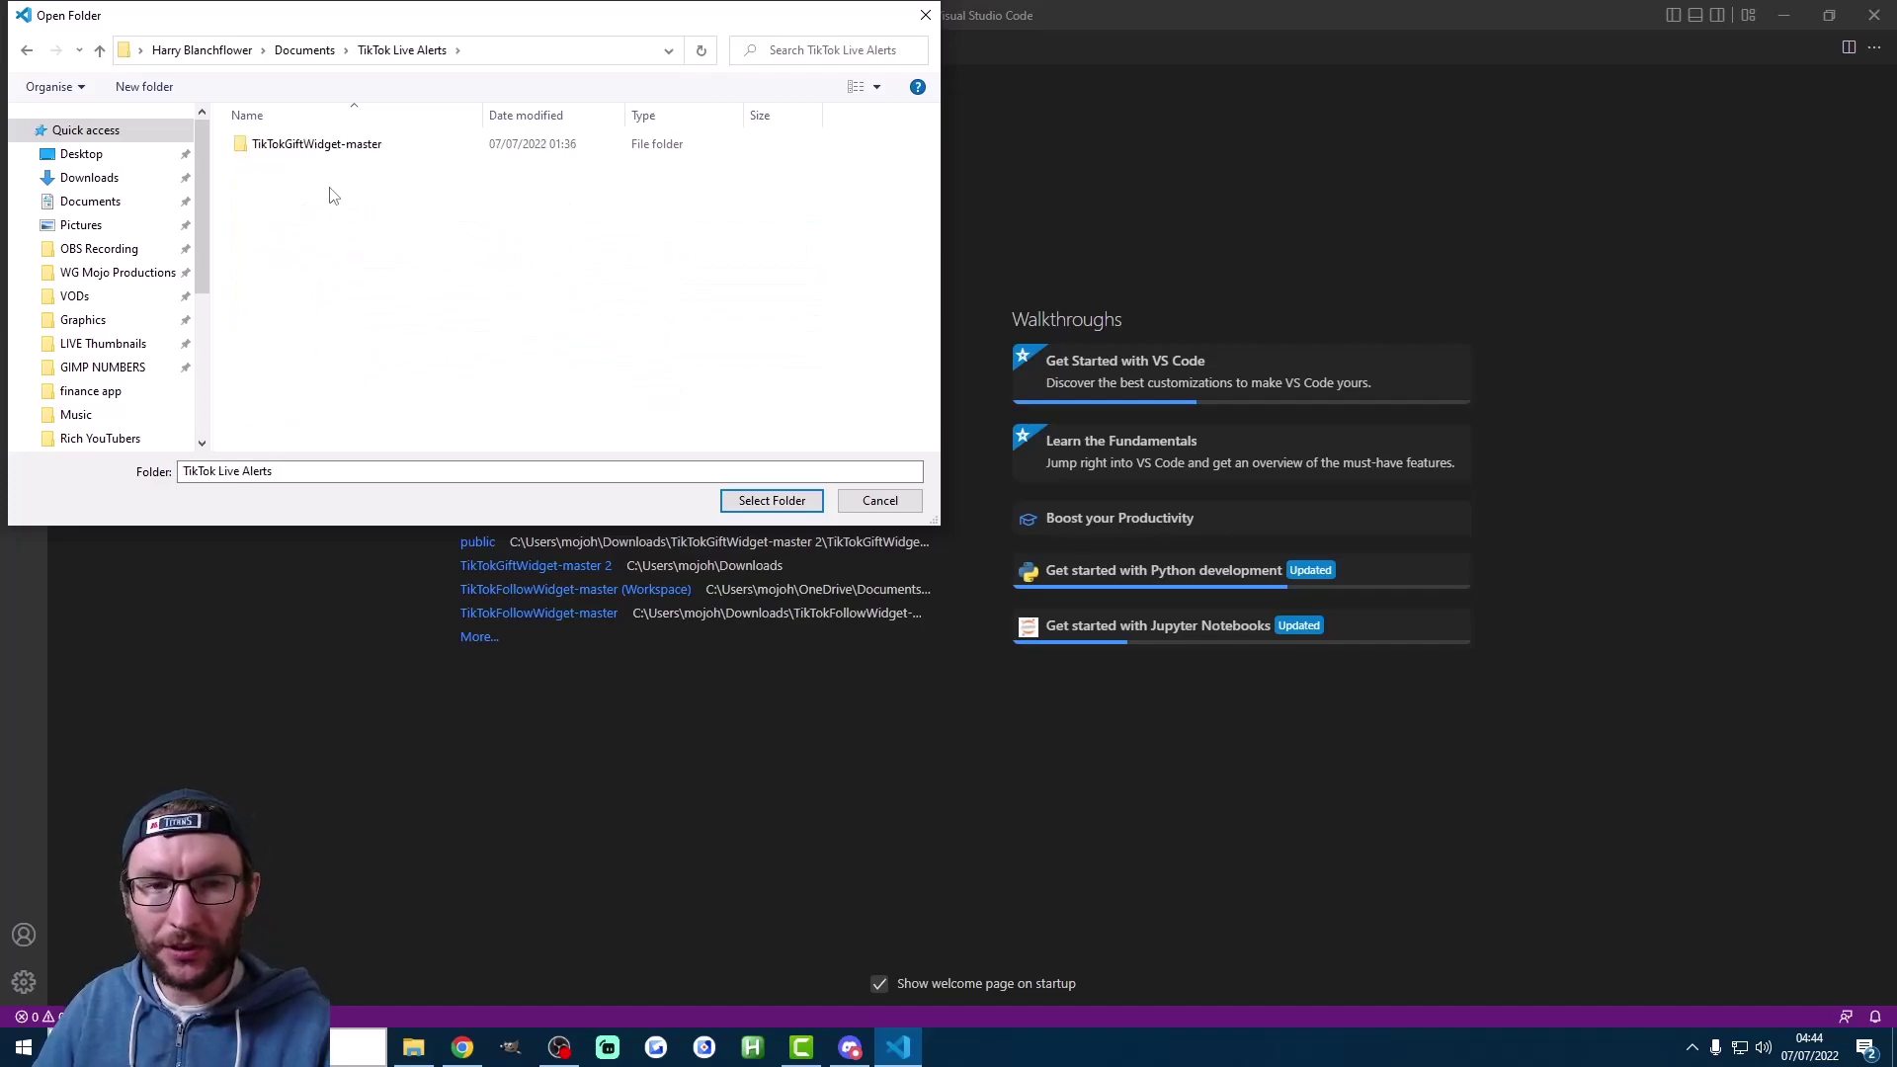
pyautogui.click(338, 150)
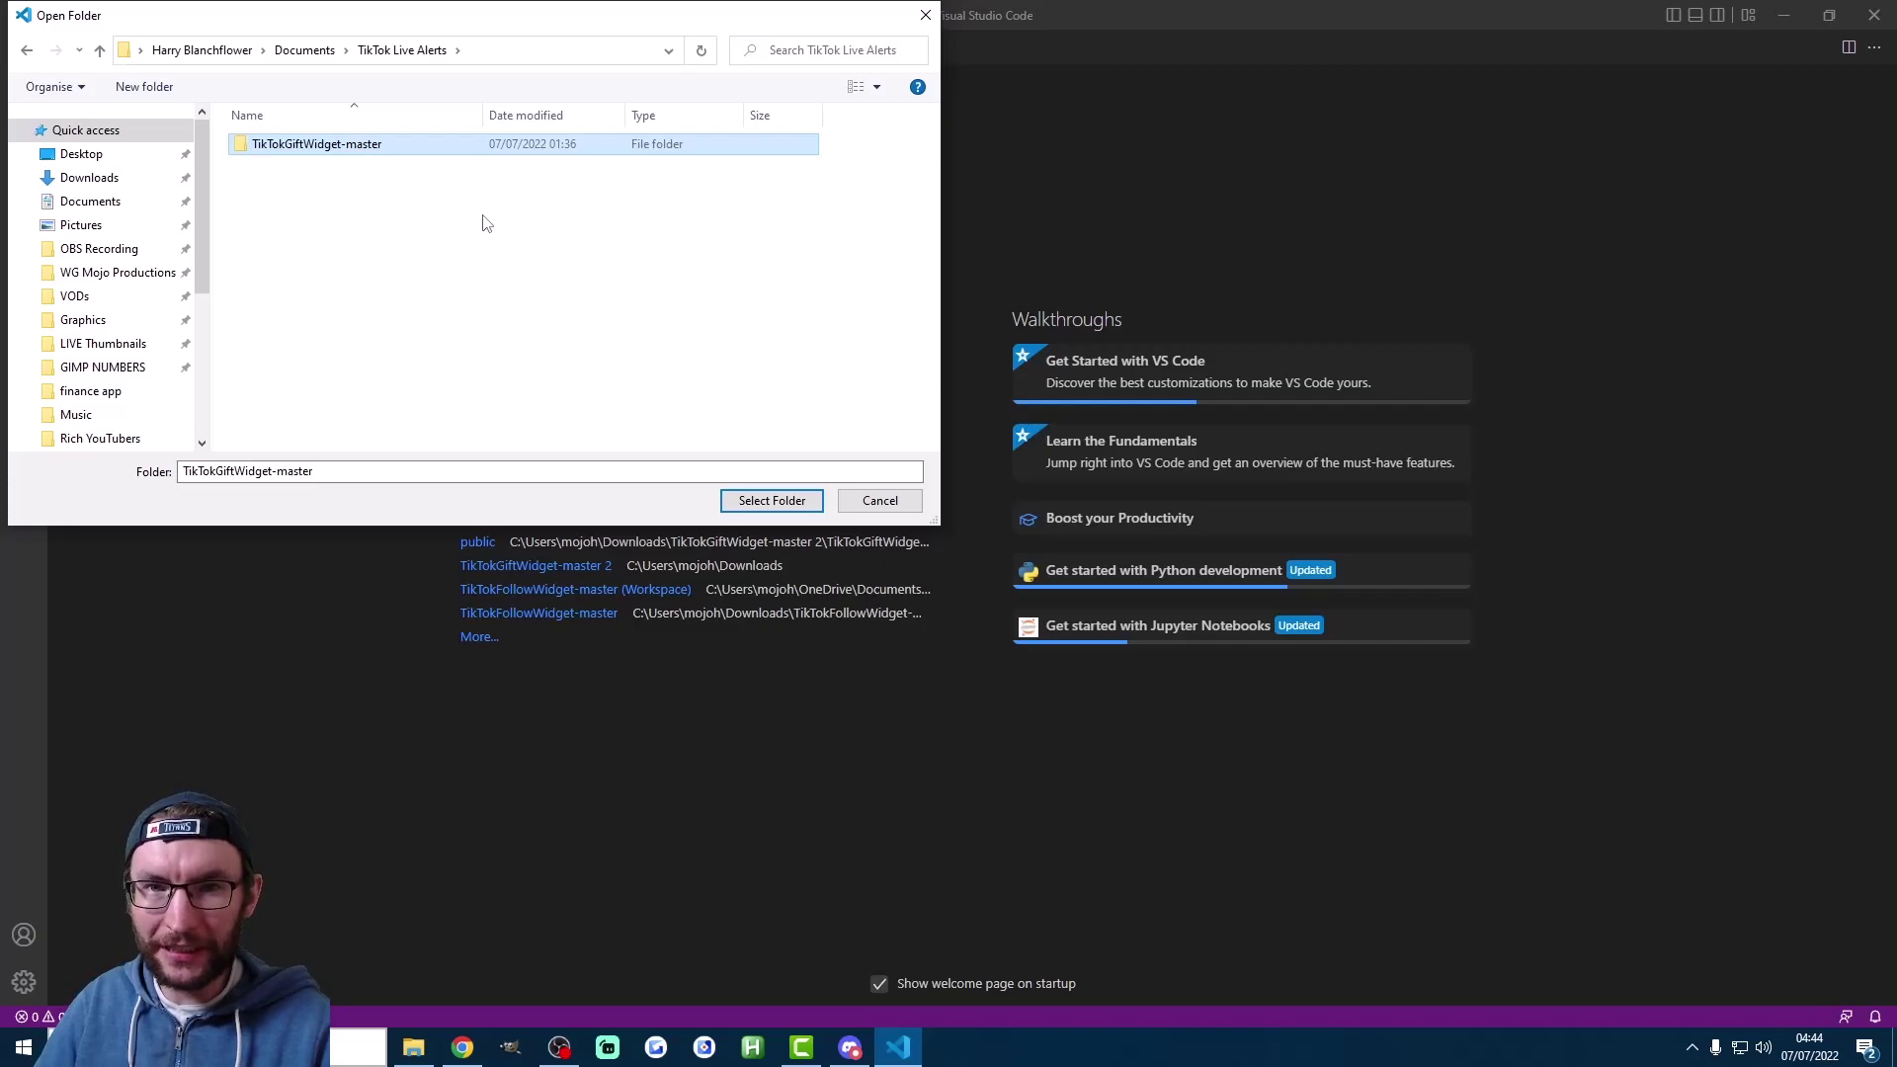
# - Open TikTokGiftWidget-master, trust its authors and parent folder, and expand the public folder
pyautogui.click(769, 502)
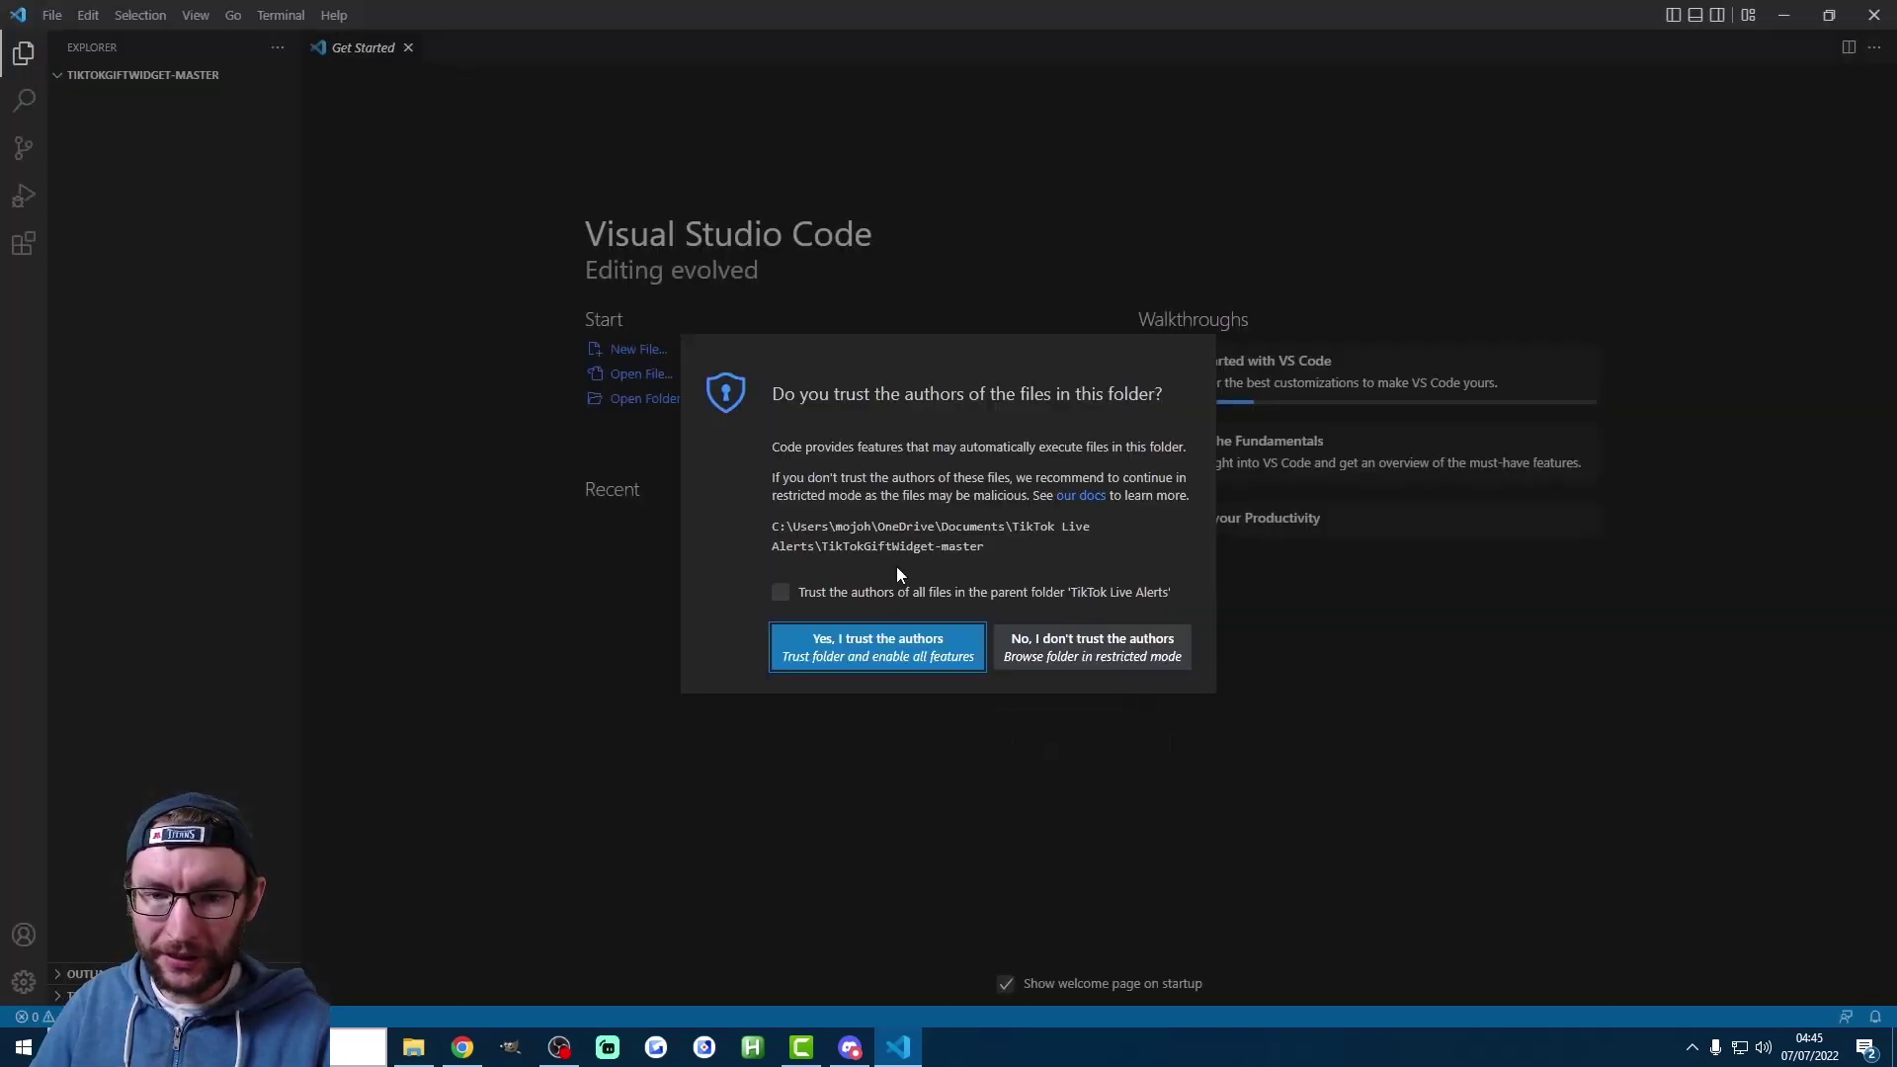
pyautogui.click(782, 593)
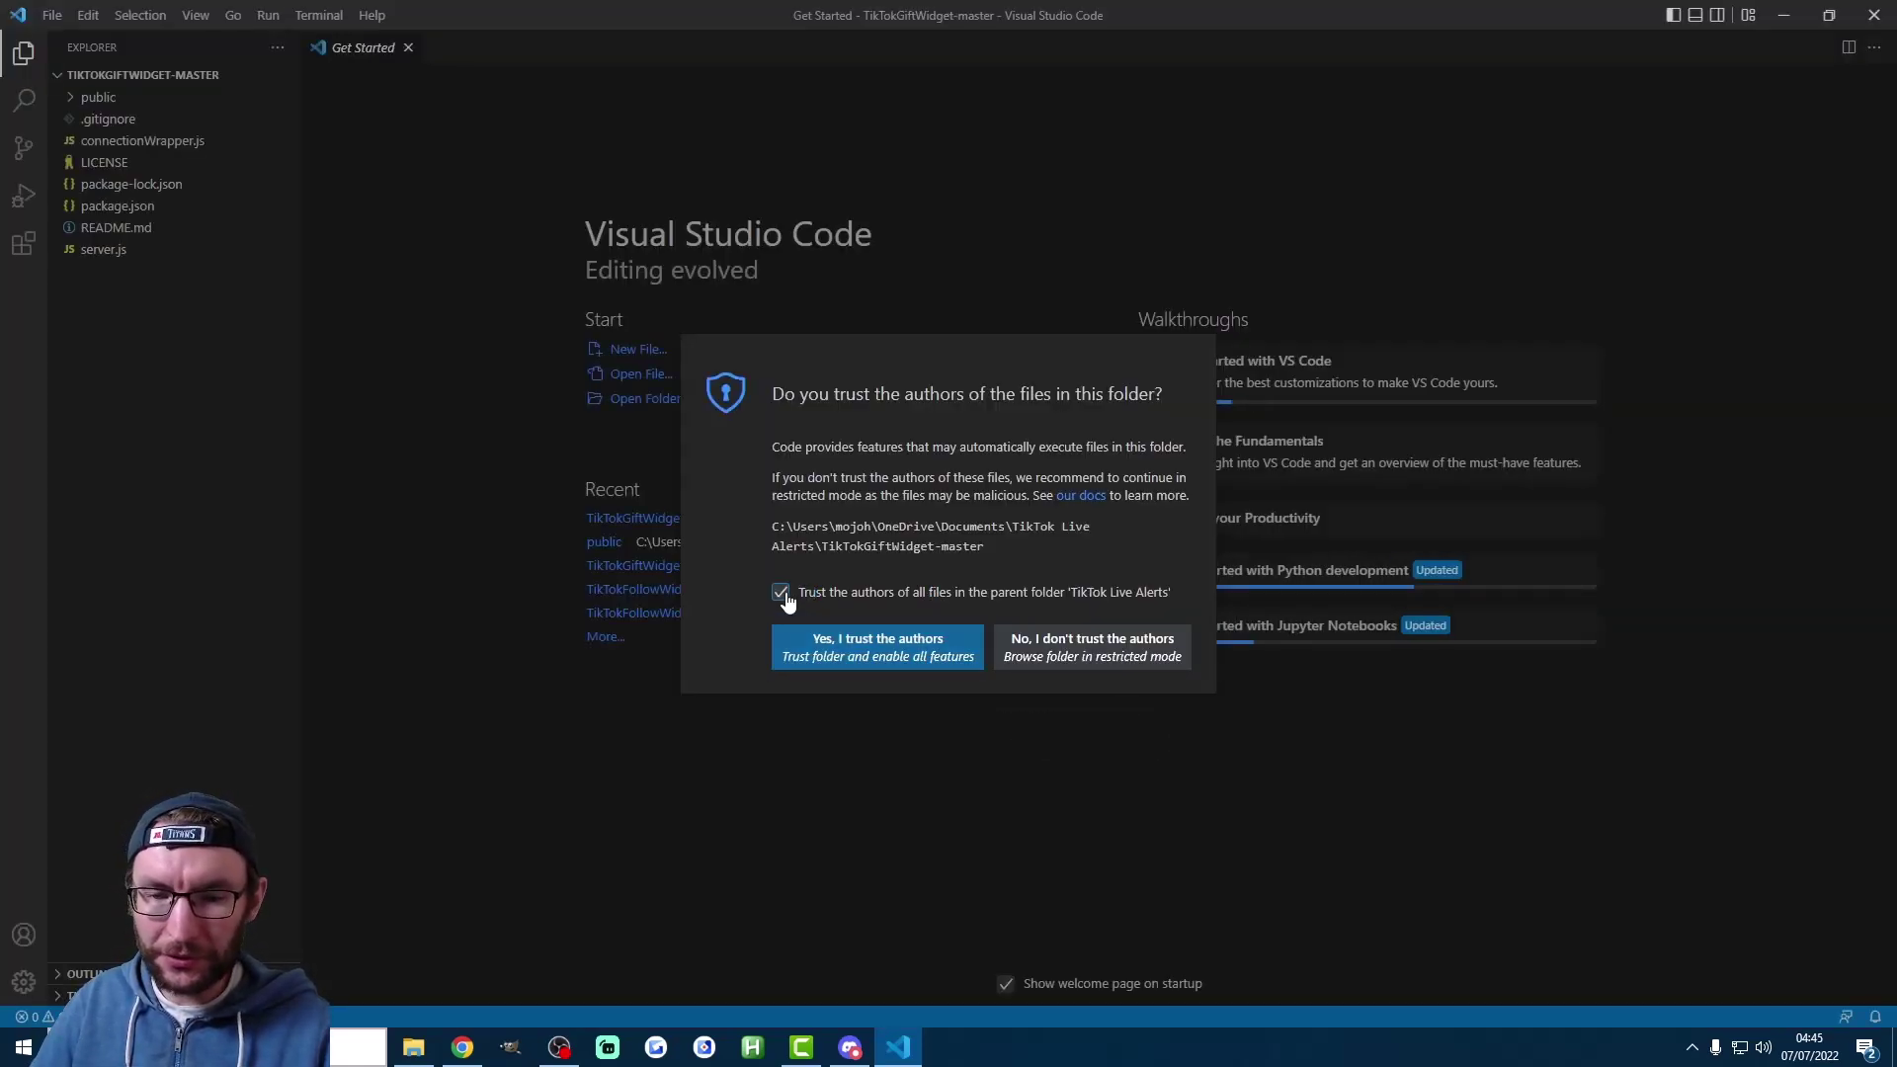
pyautogui.click(867, 656)
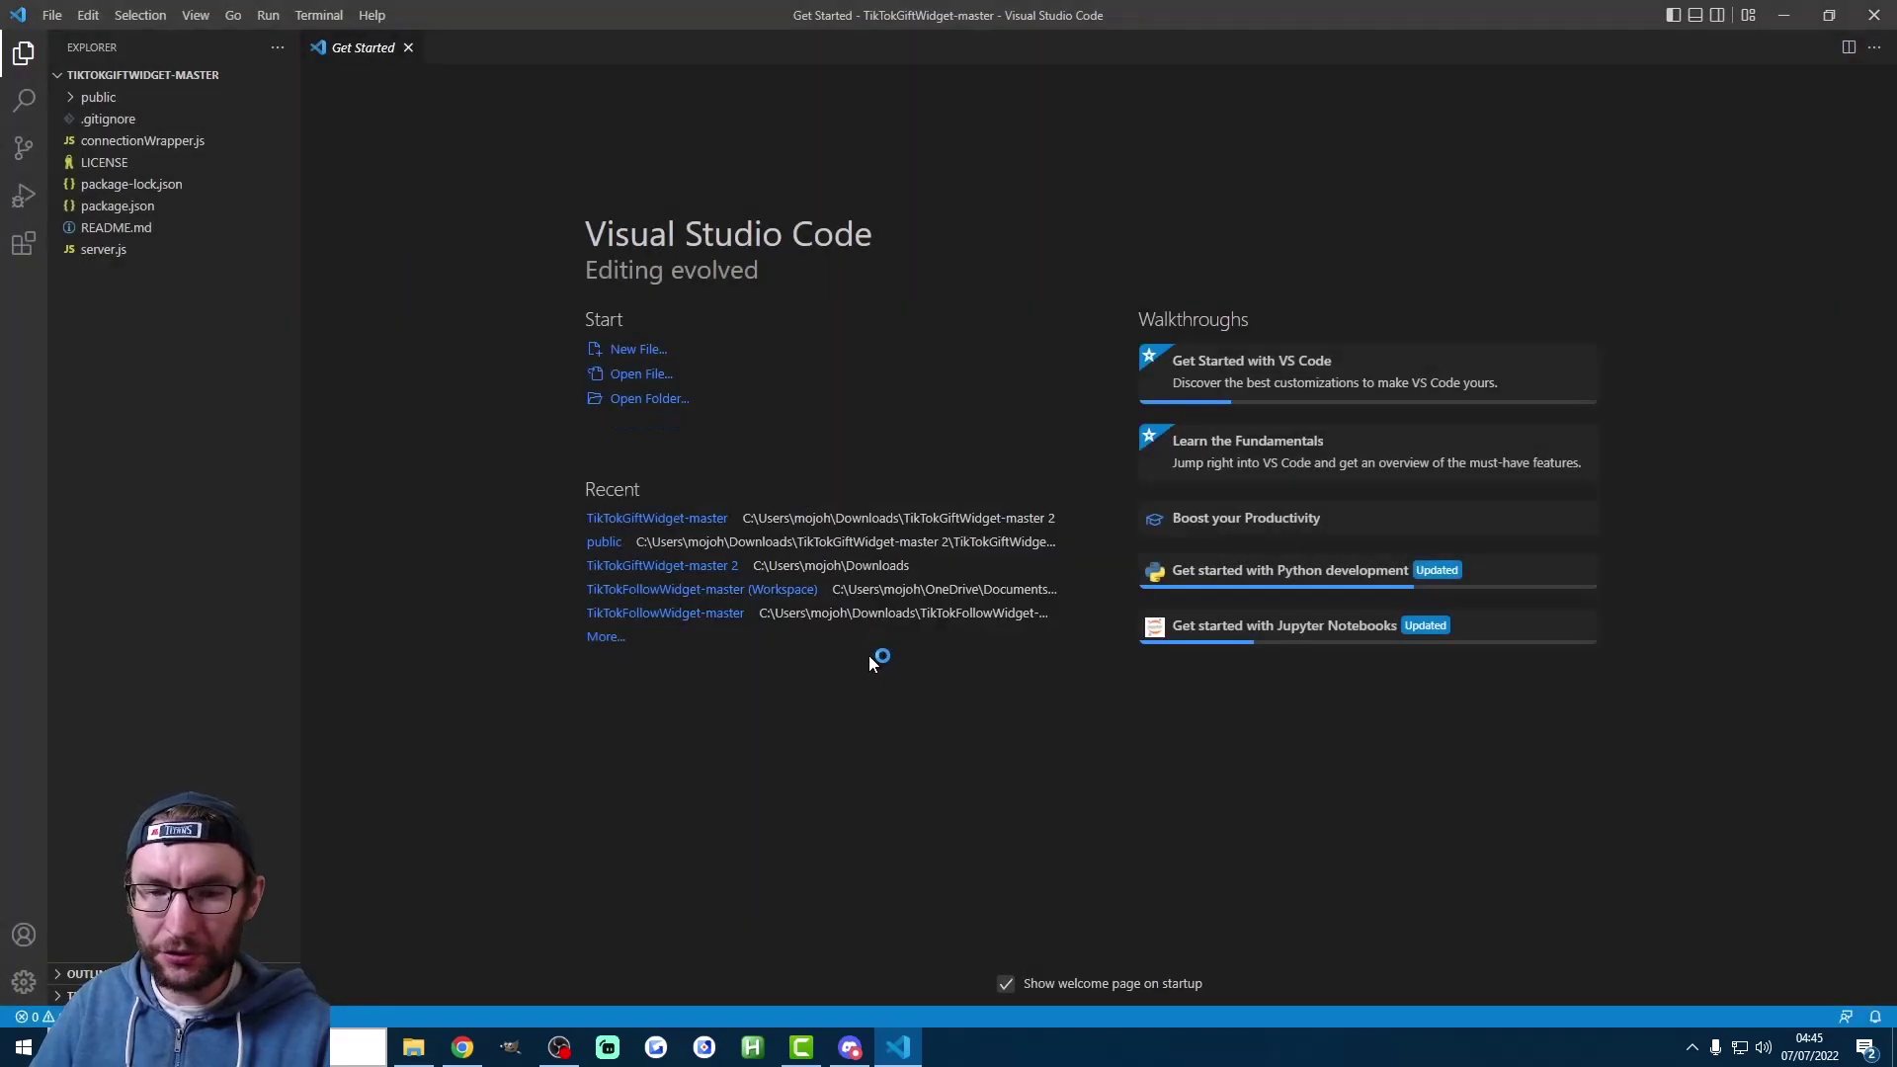
pyautogui.click(79, 100)
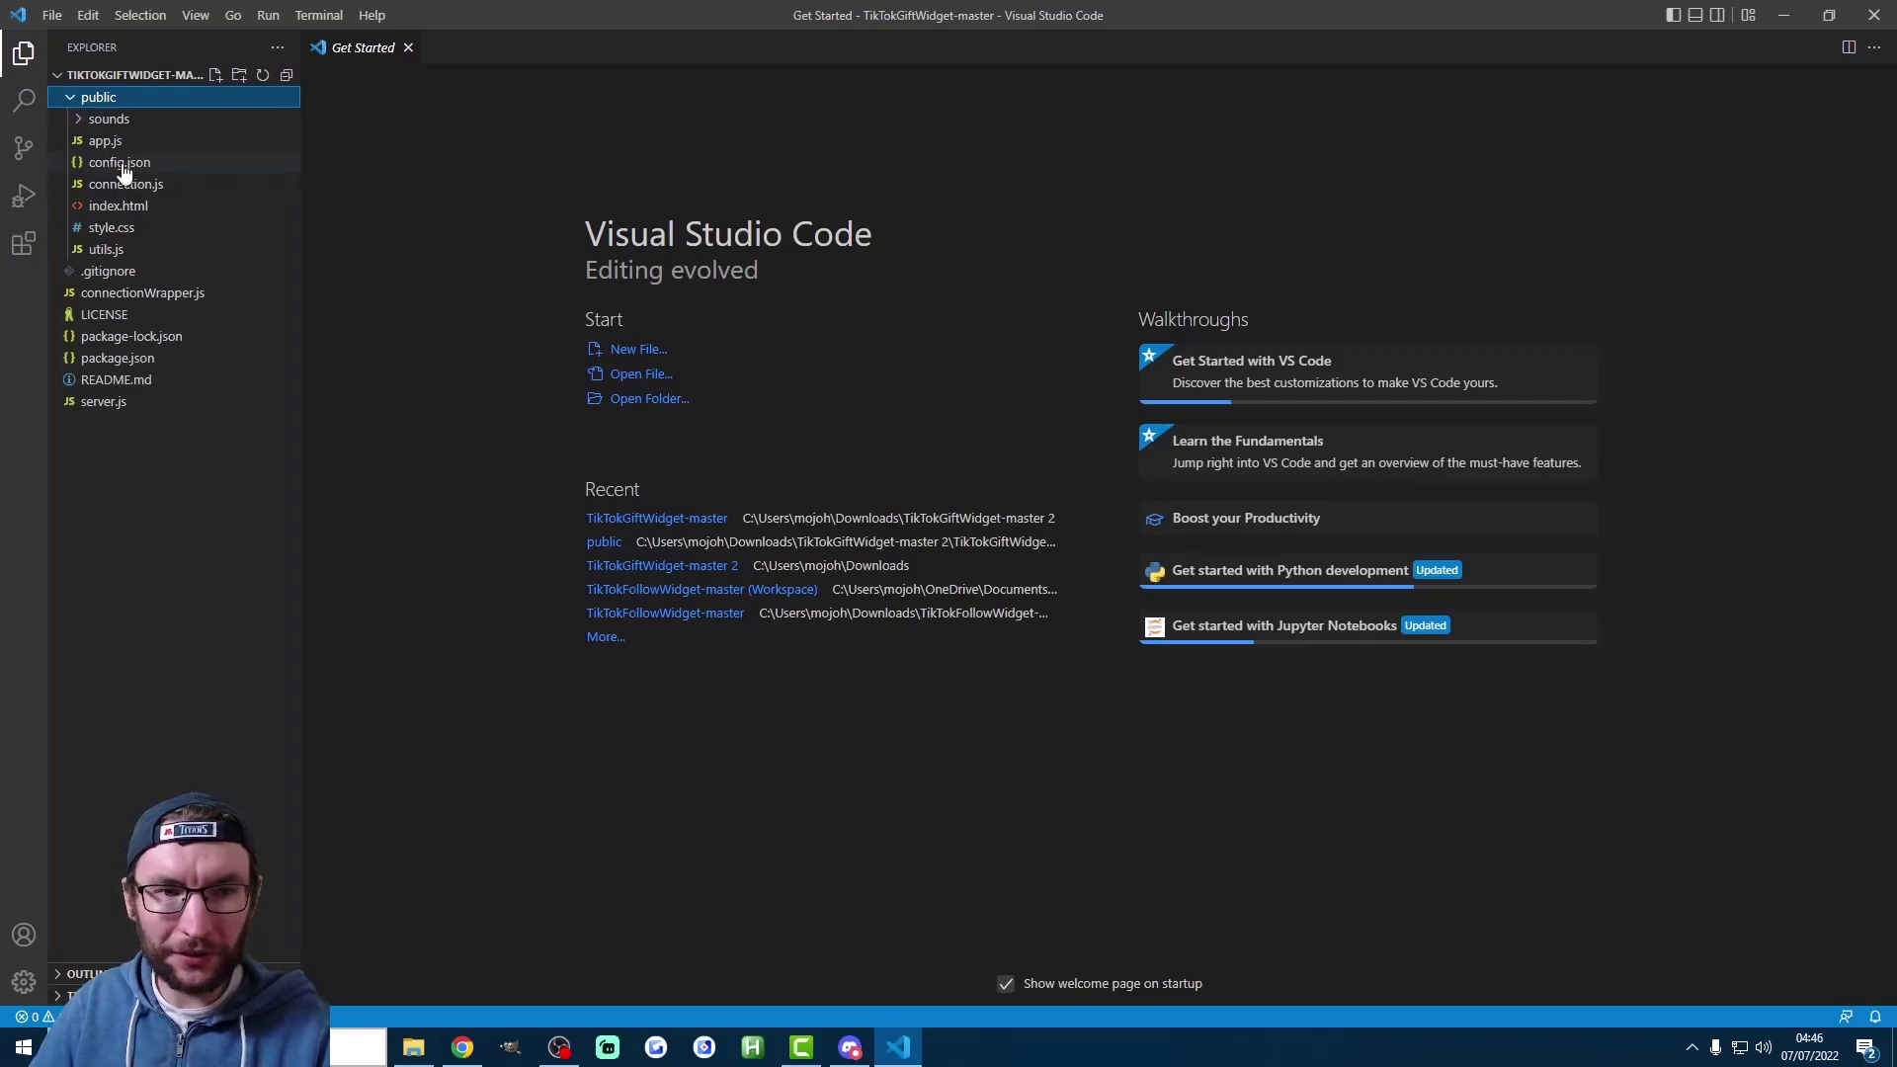
pyautogui.click(25, 61)
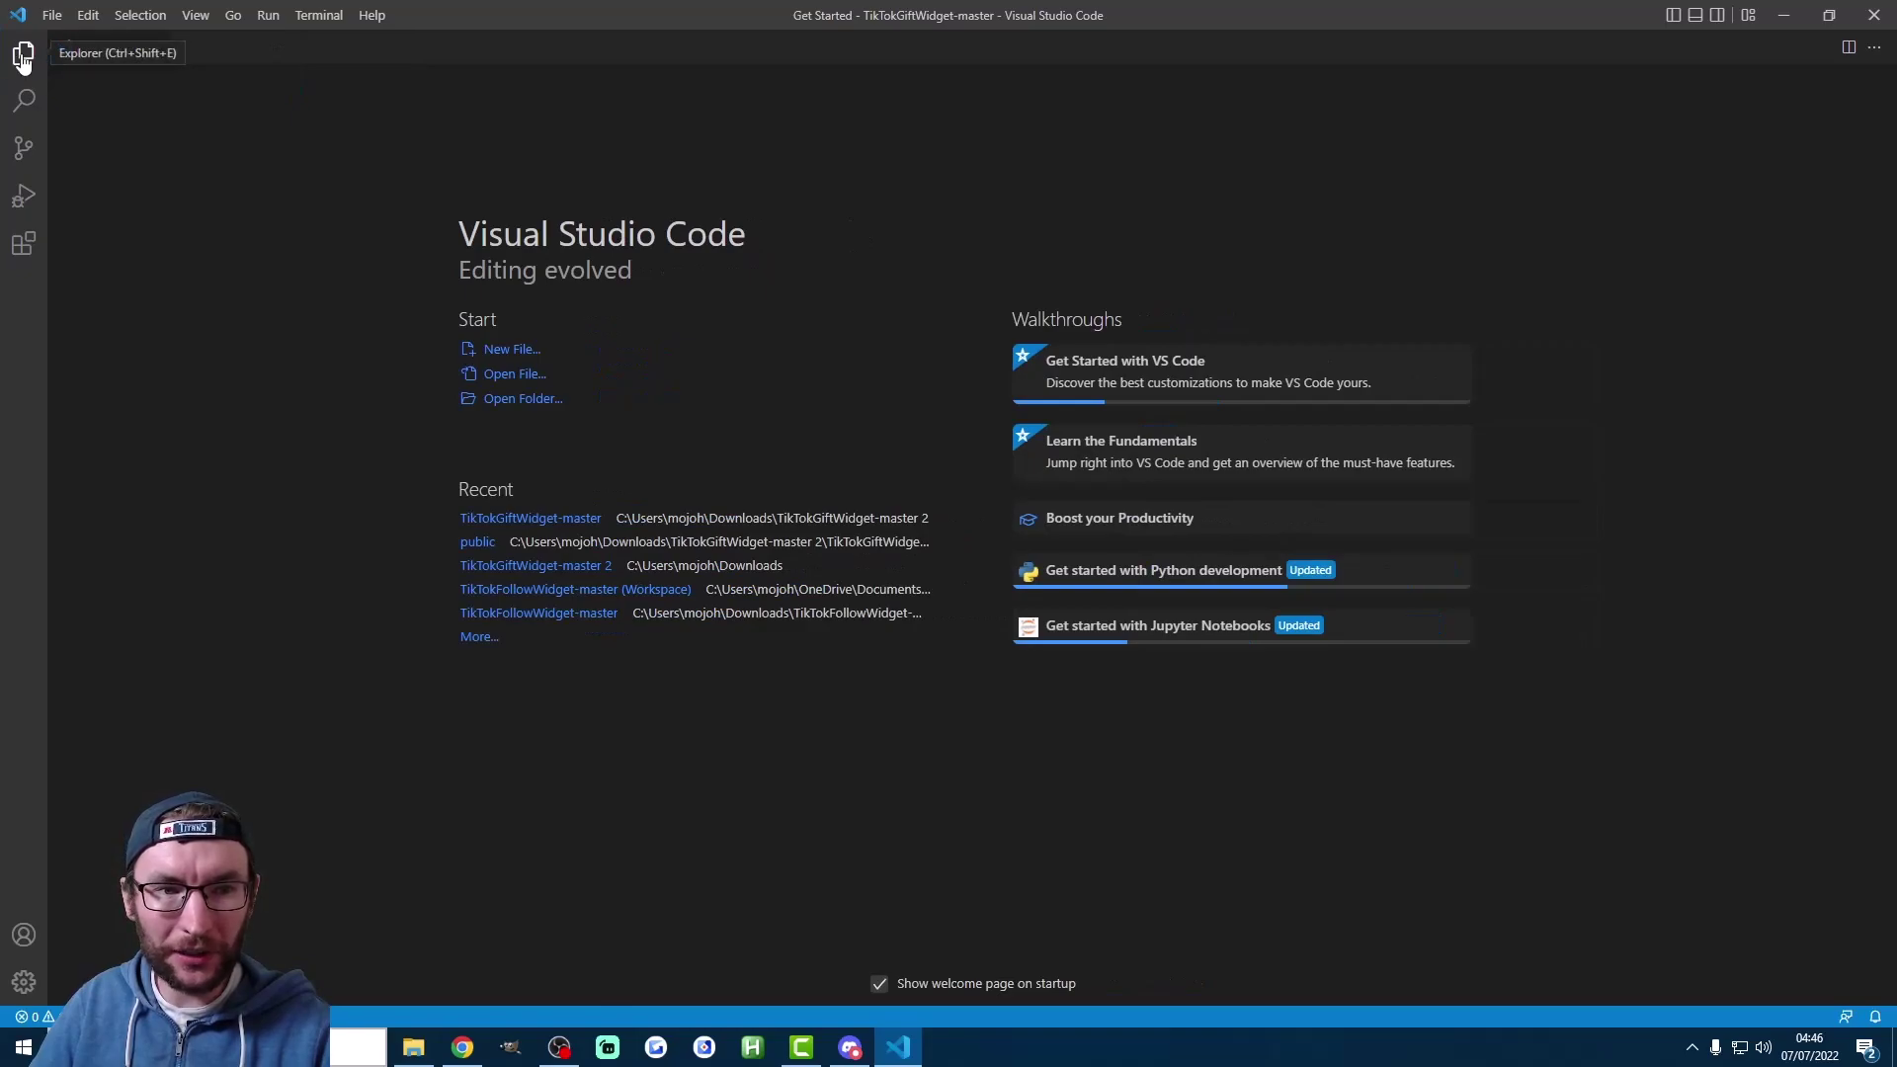
pyautogui.click(23, 59)
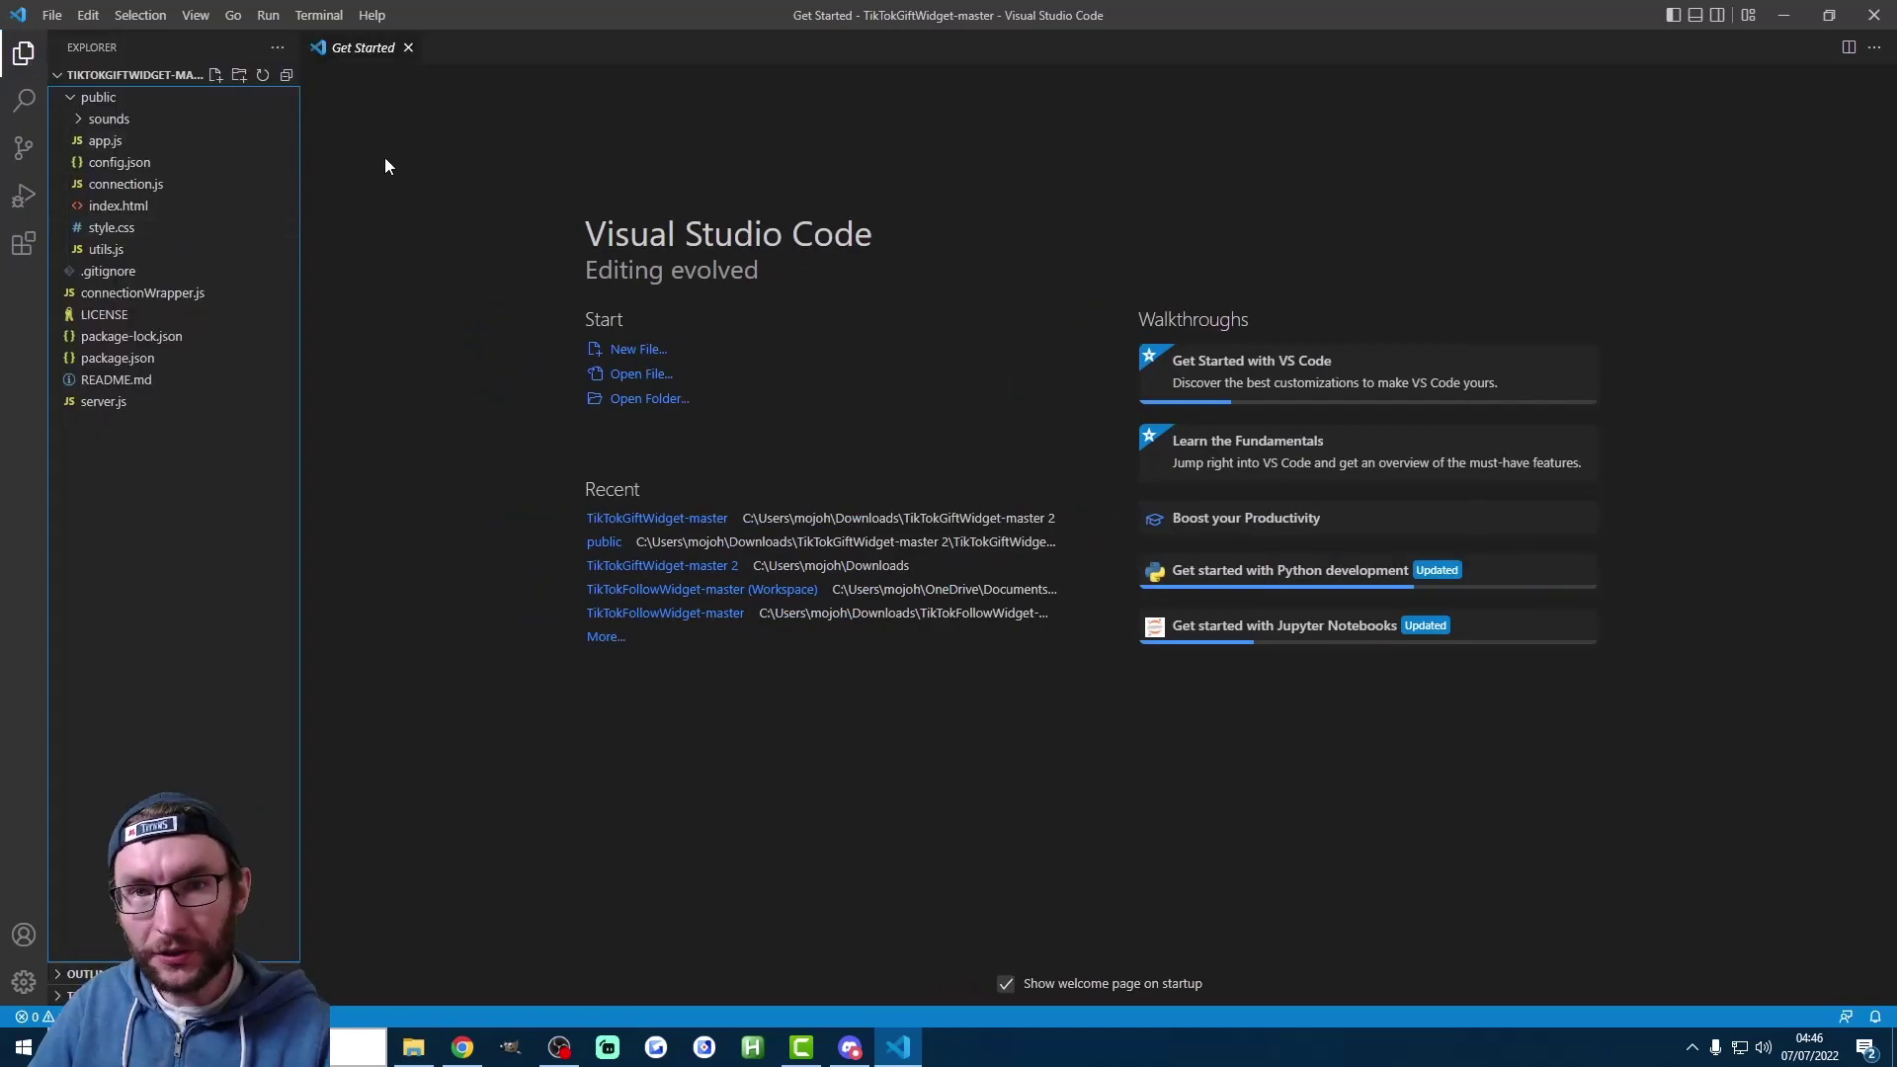
# - Open config.json and change the volume value to 0.2
pyautogui.click(150, 164)
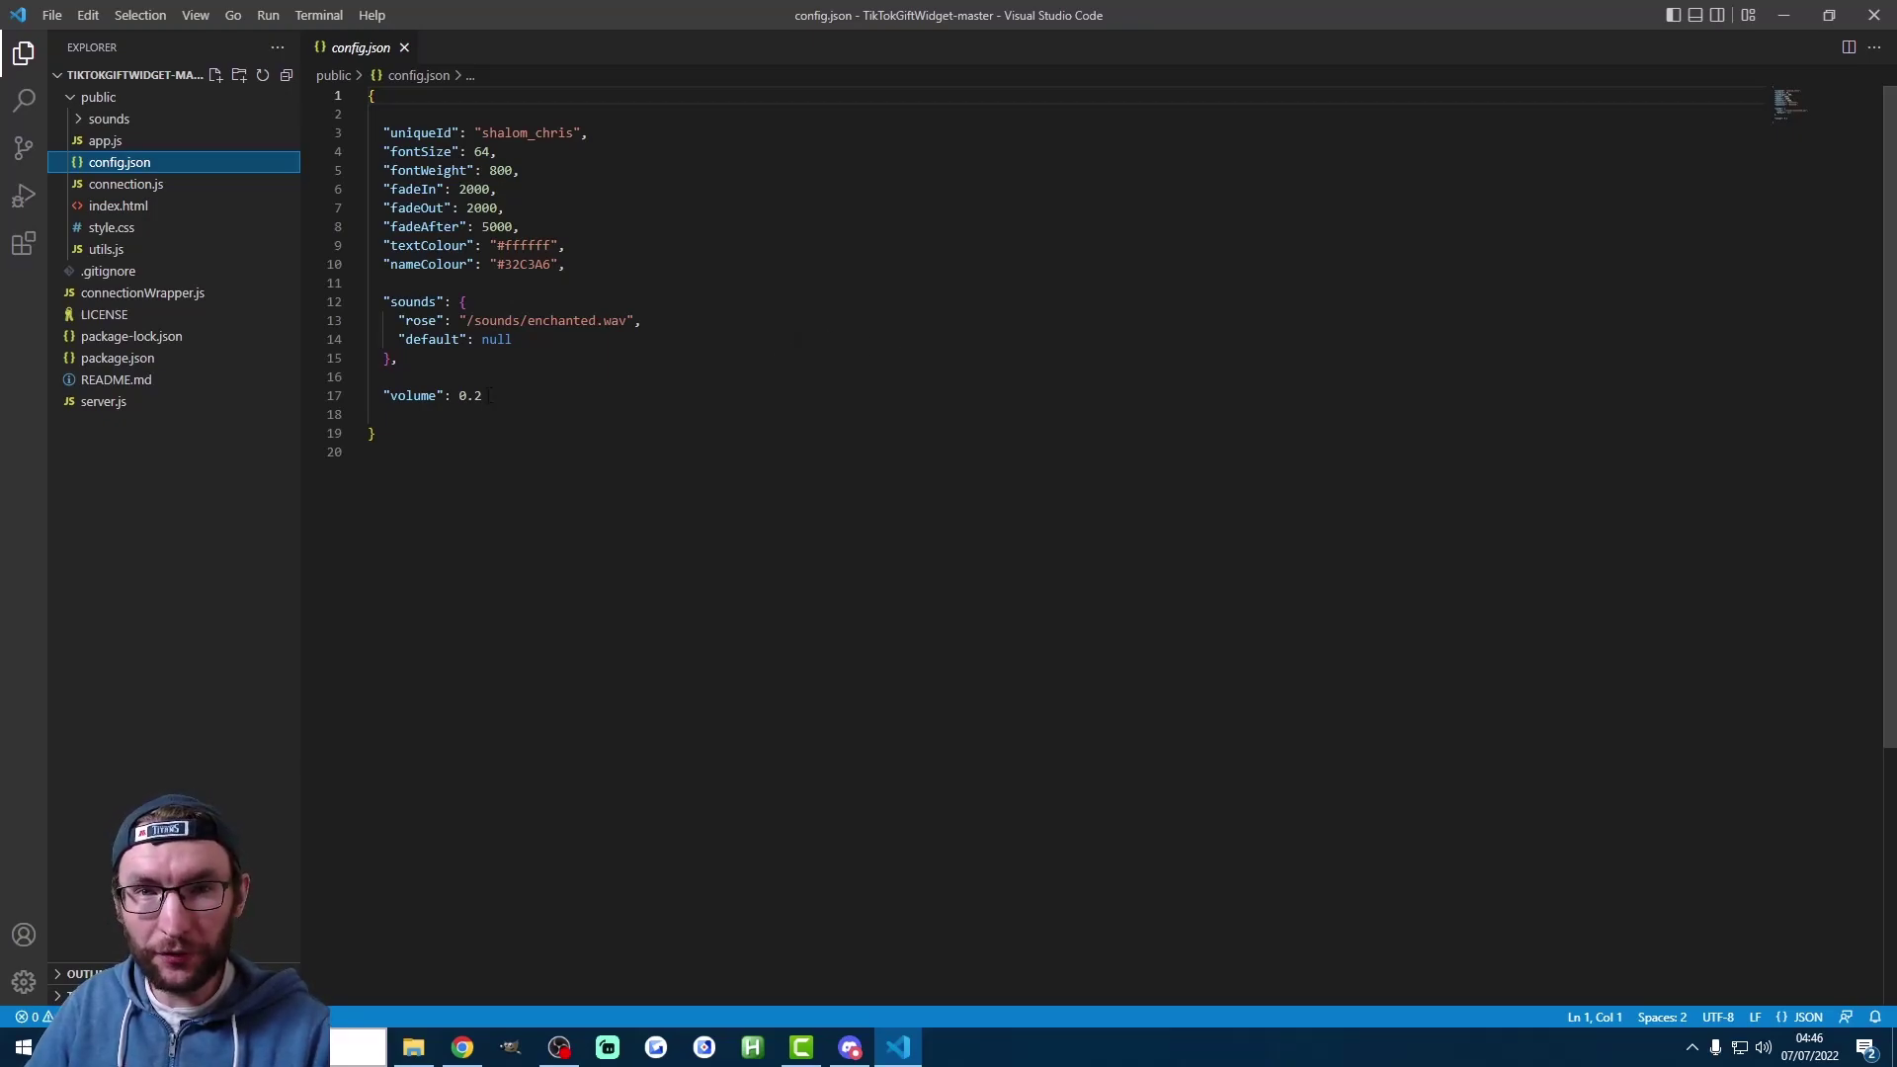
pyautogui.click(484, 395)
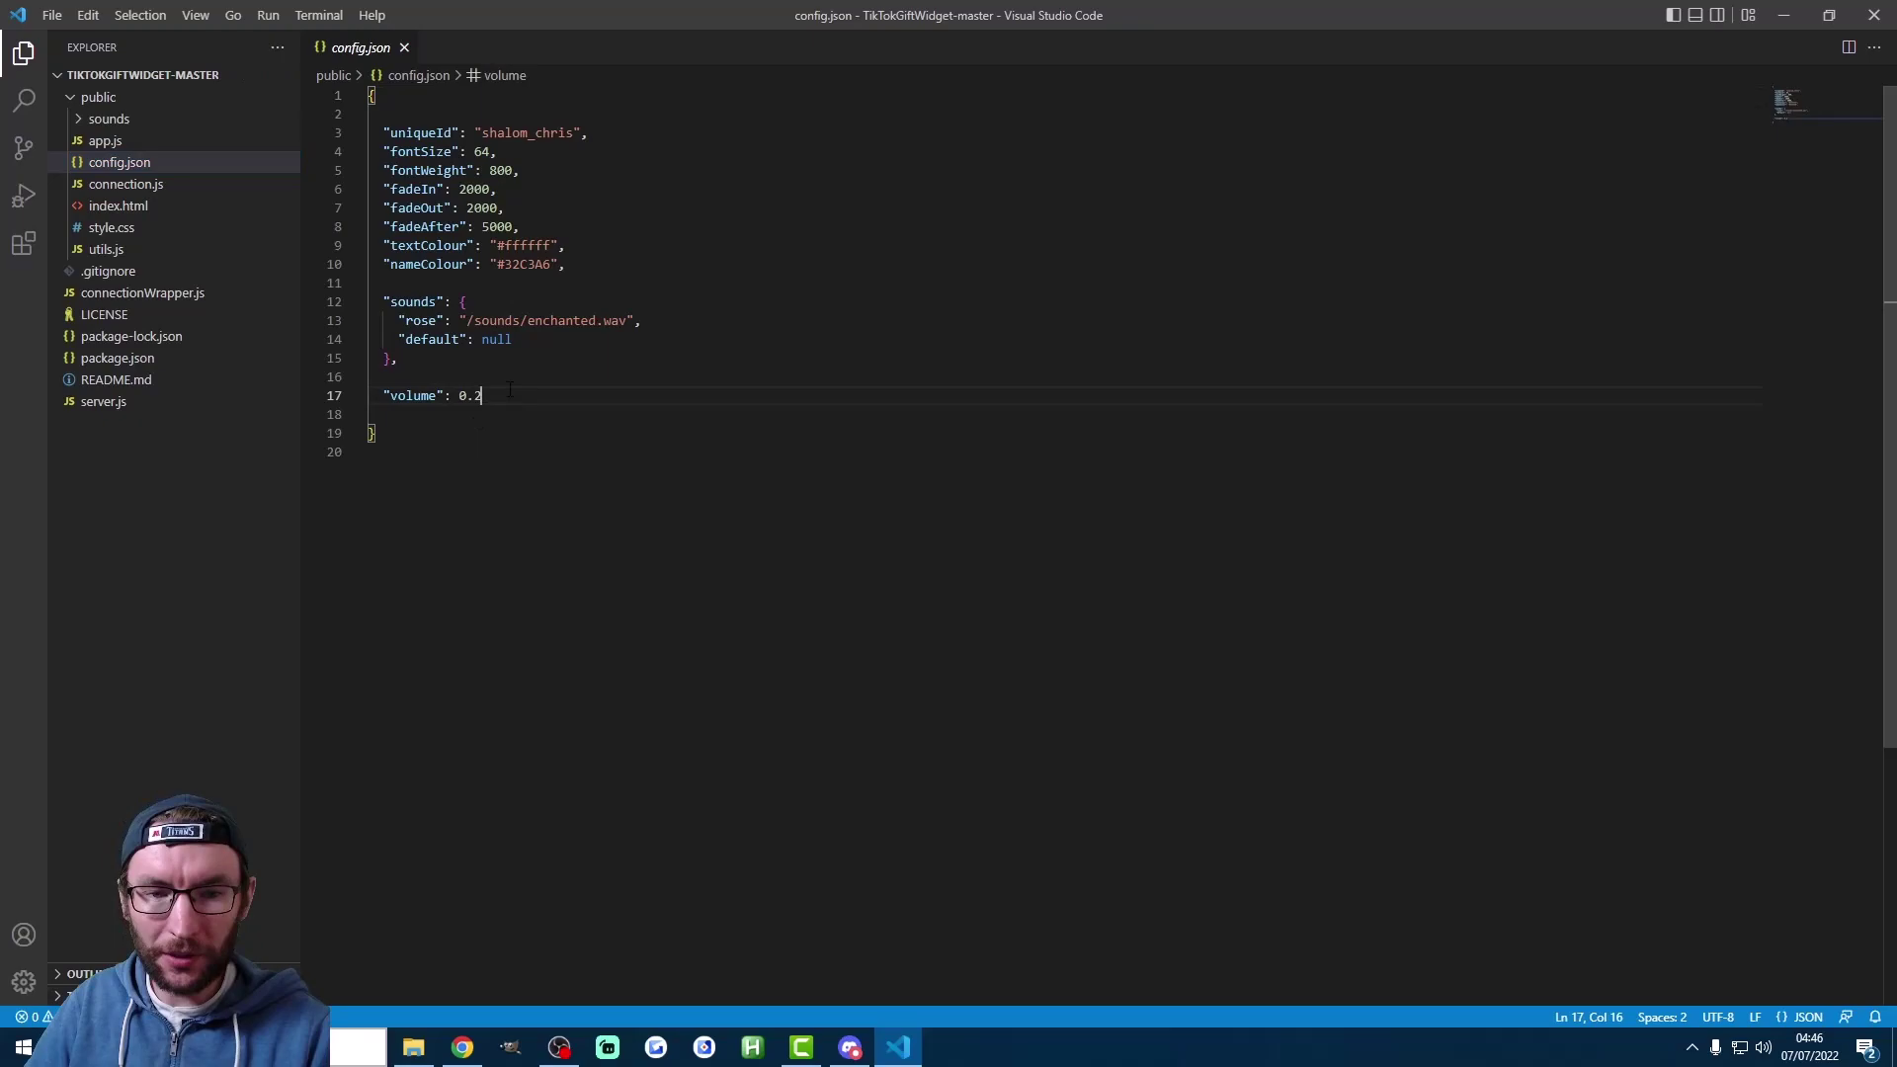
pyautogui.press('BackSpace')
pyautogui.press('BackSpace')
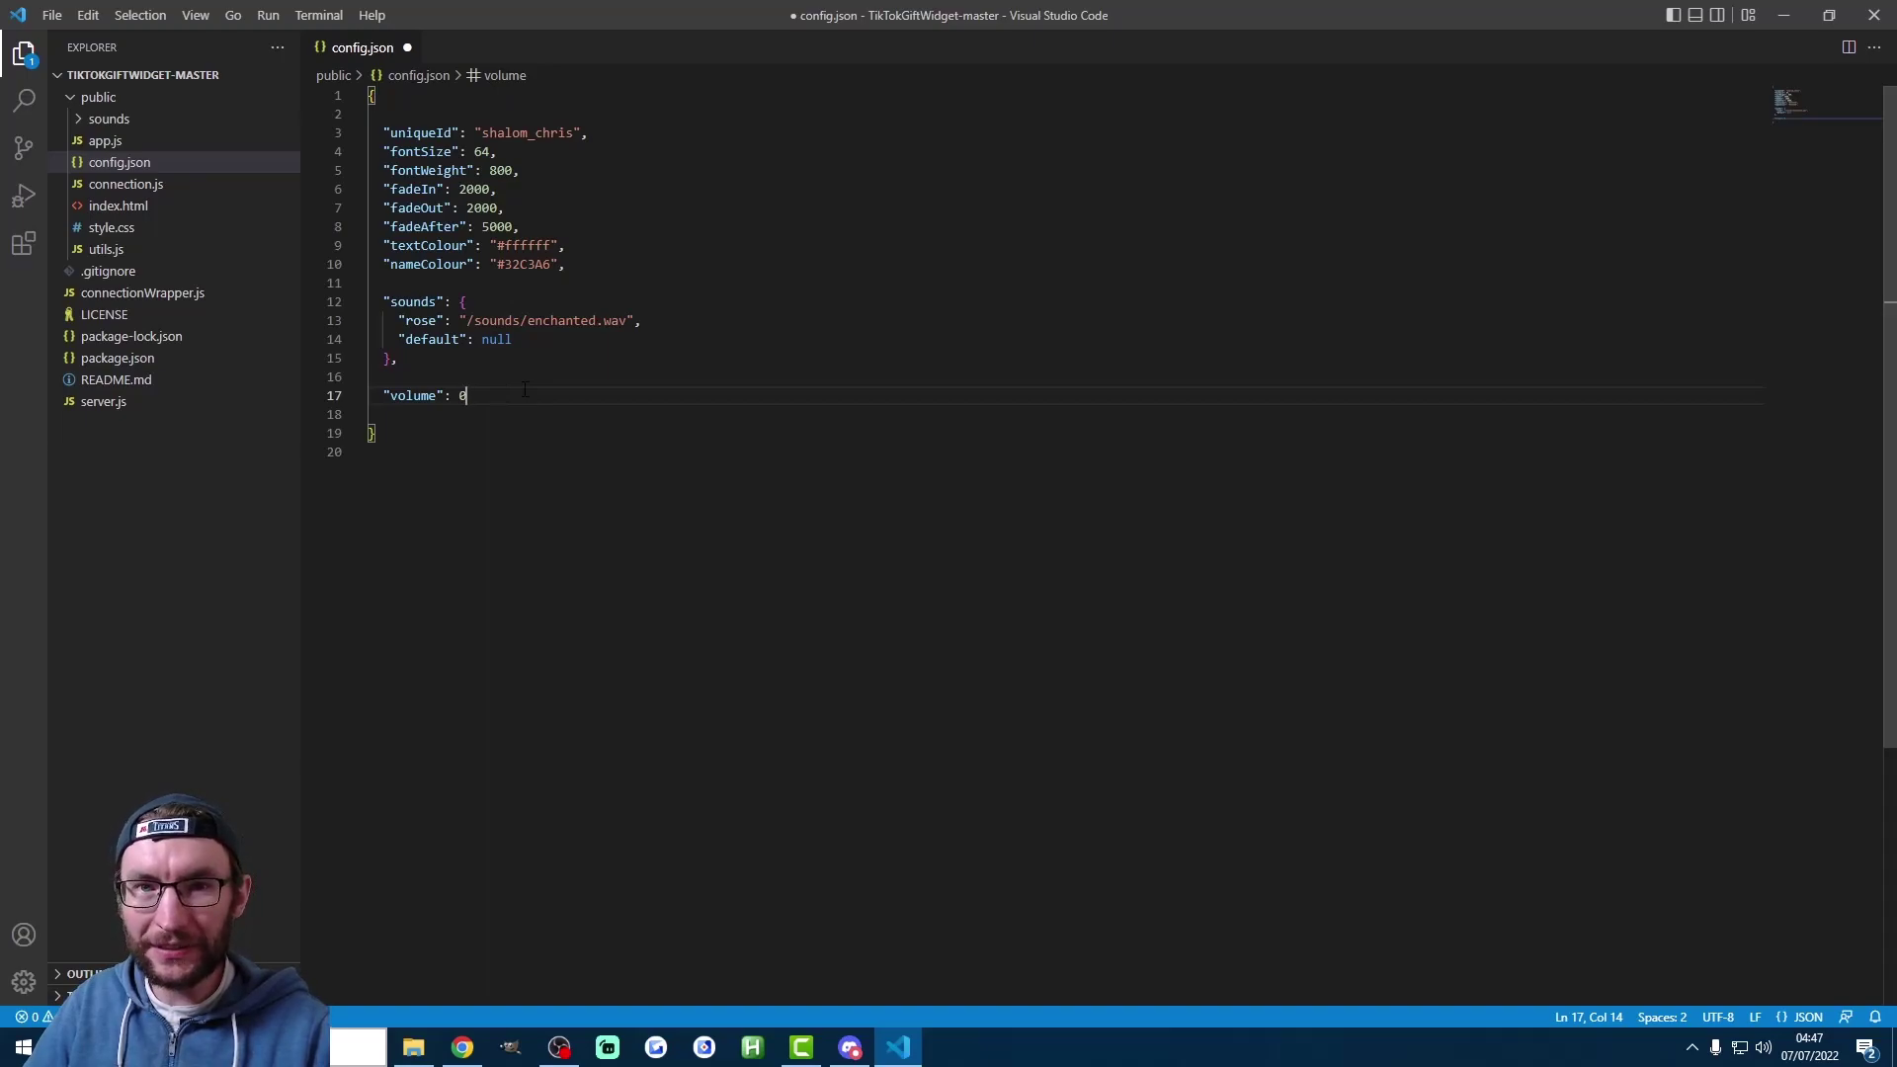
pyautogui.hotkey('ctrl', 's')
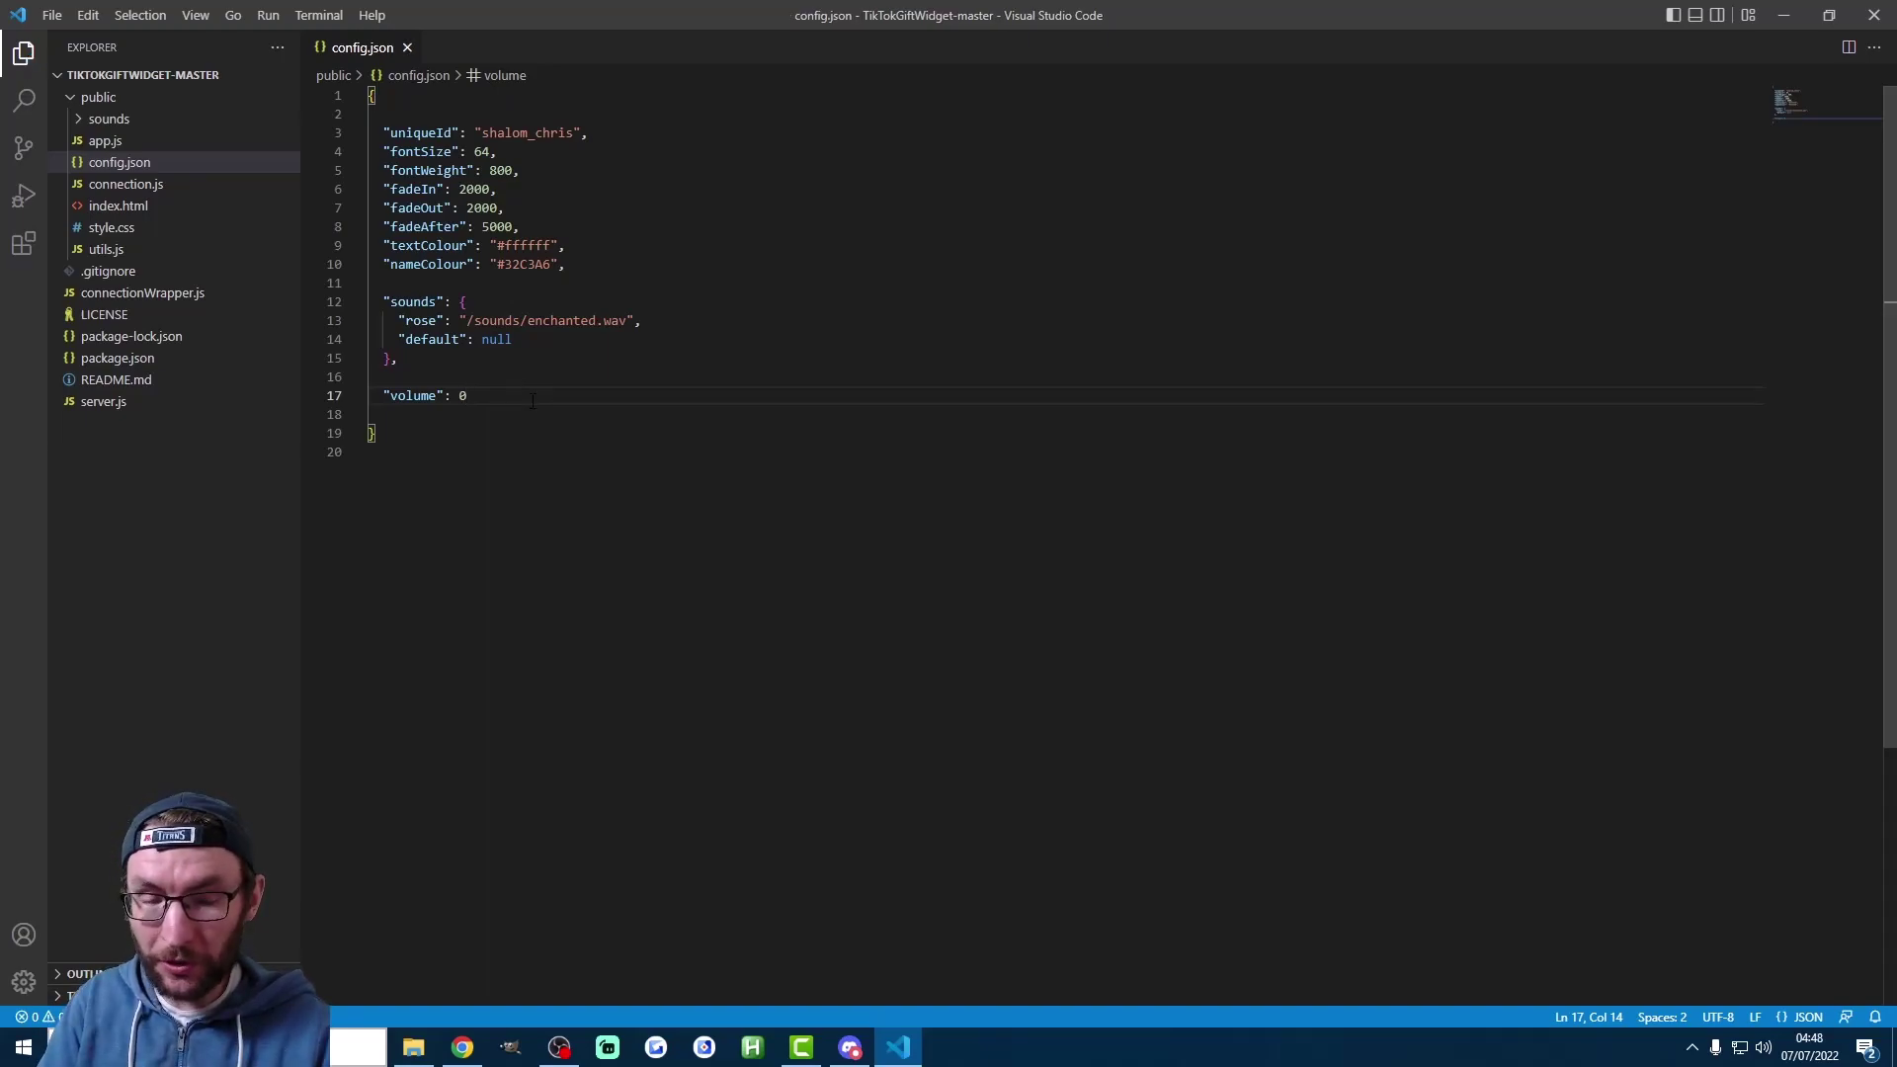
pyautogui.write('.2')
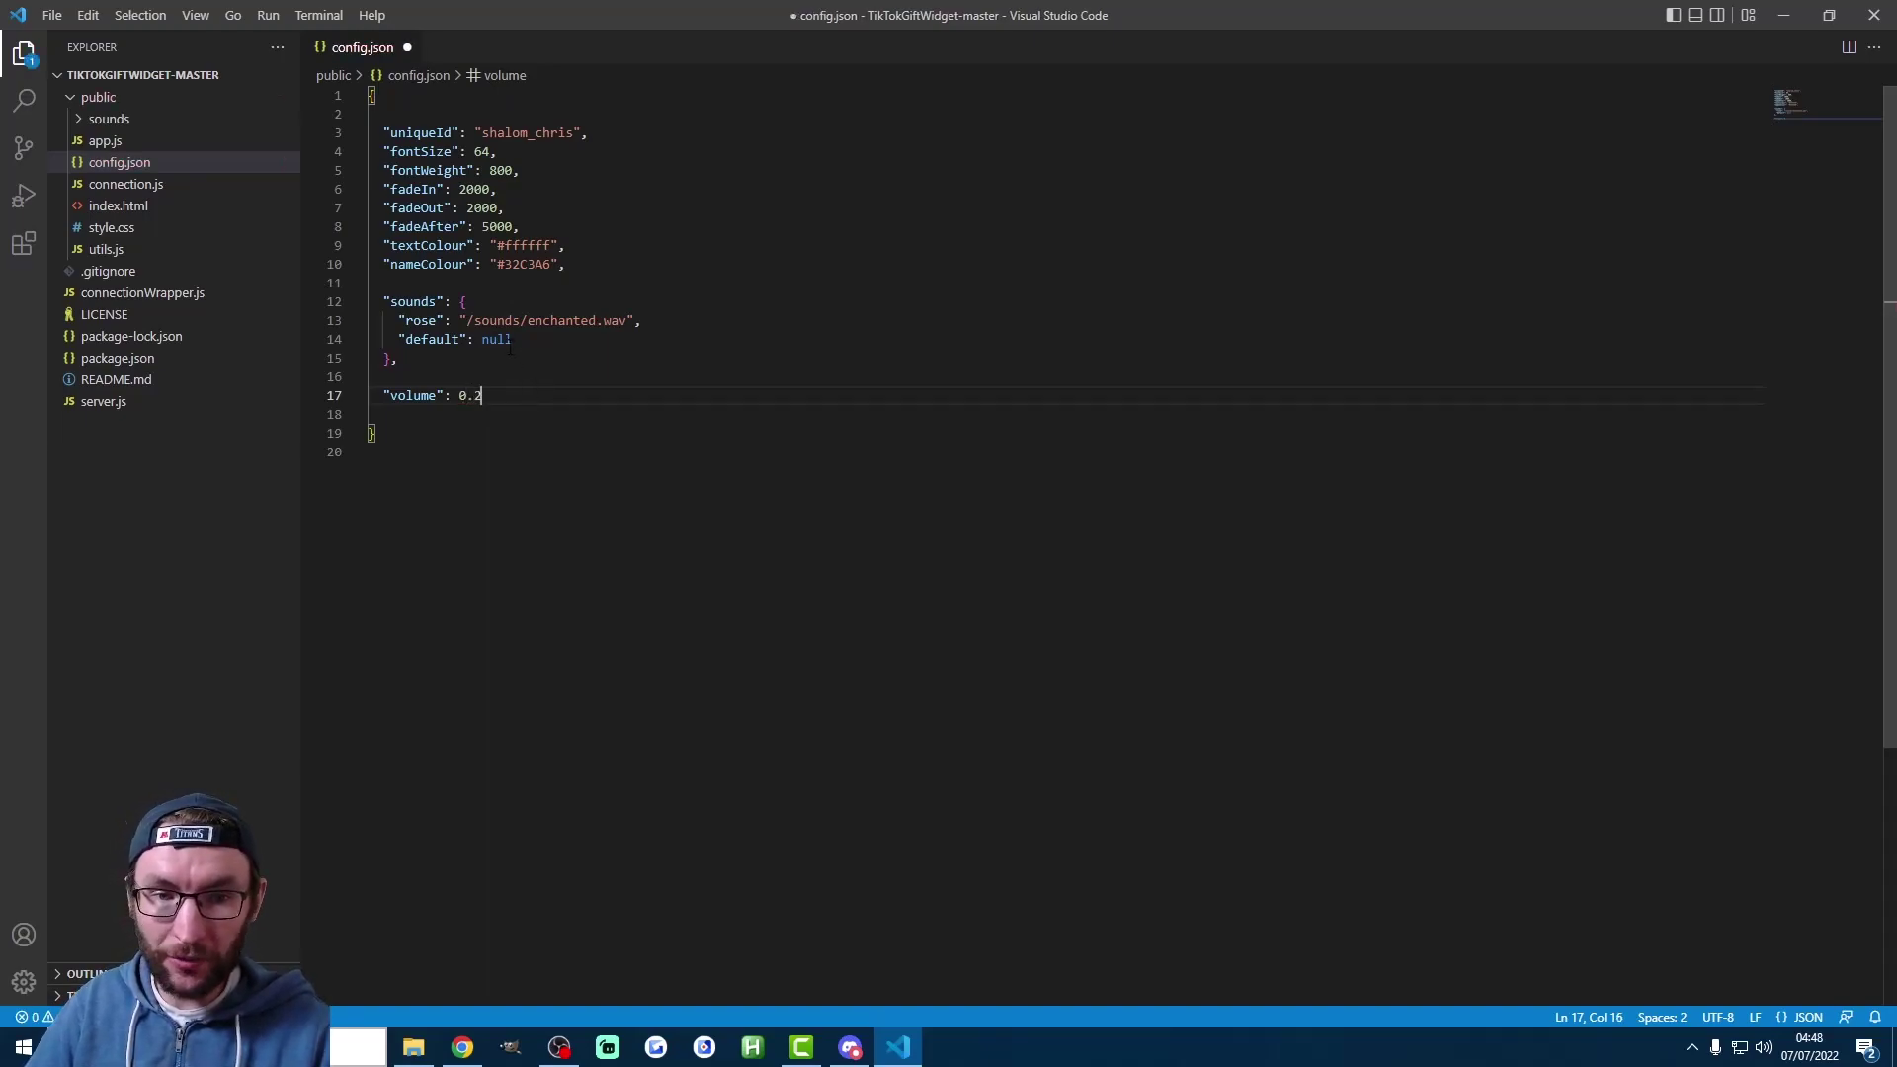
# - Copy the rose gift's /sounds/enchanted.wav path over the null default sound value
pyautogui.click(513, 339)
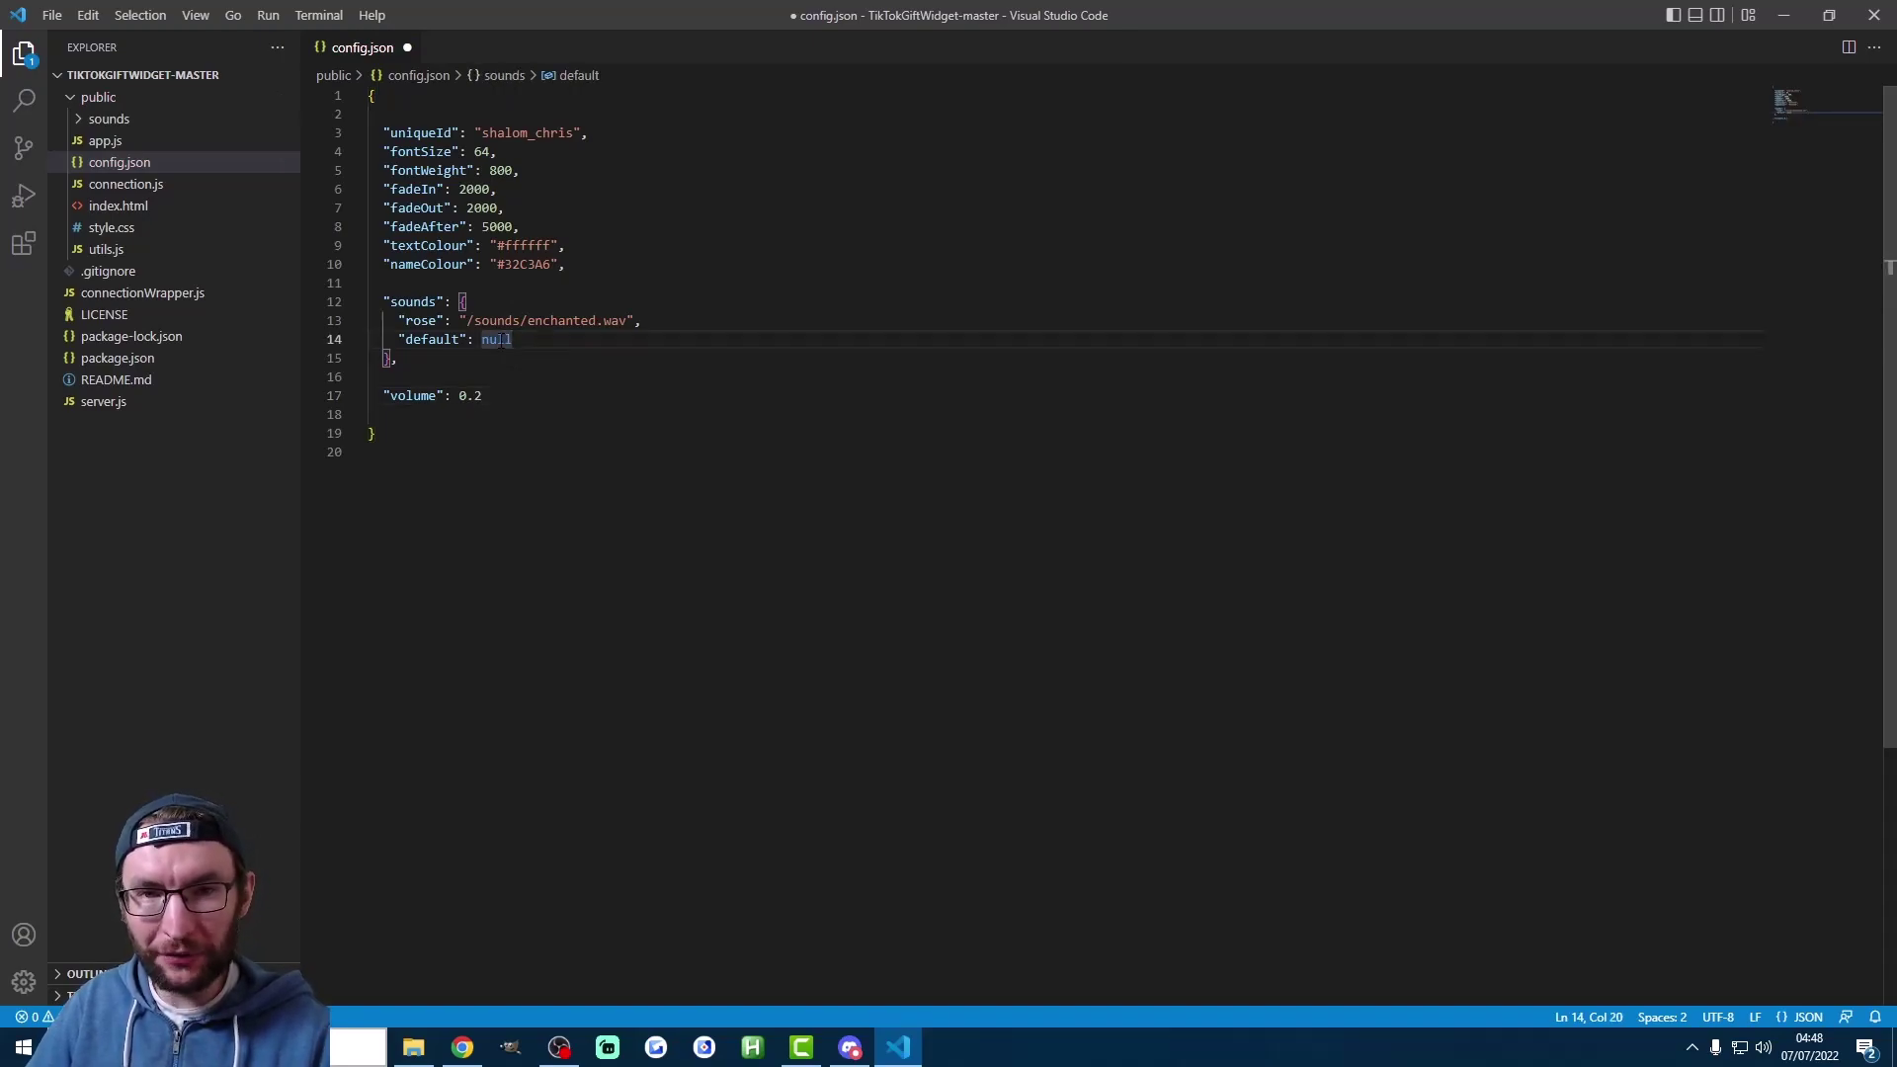
pyautogui.moveTo(633, 320); pyautogui.dragTo(459, 320)
pyautogui.hotkey('ctrl', 'c')
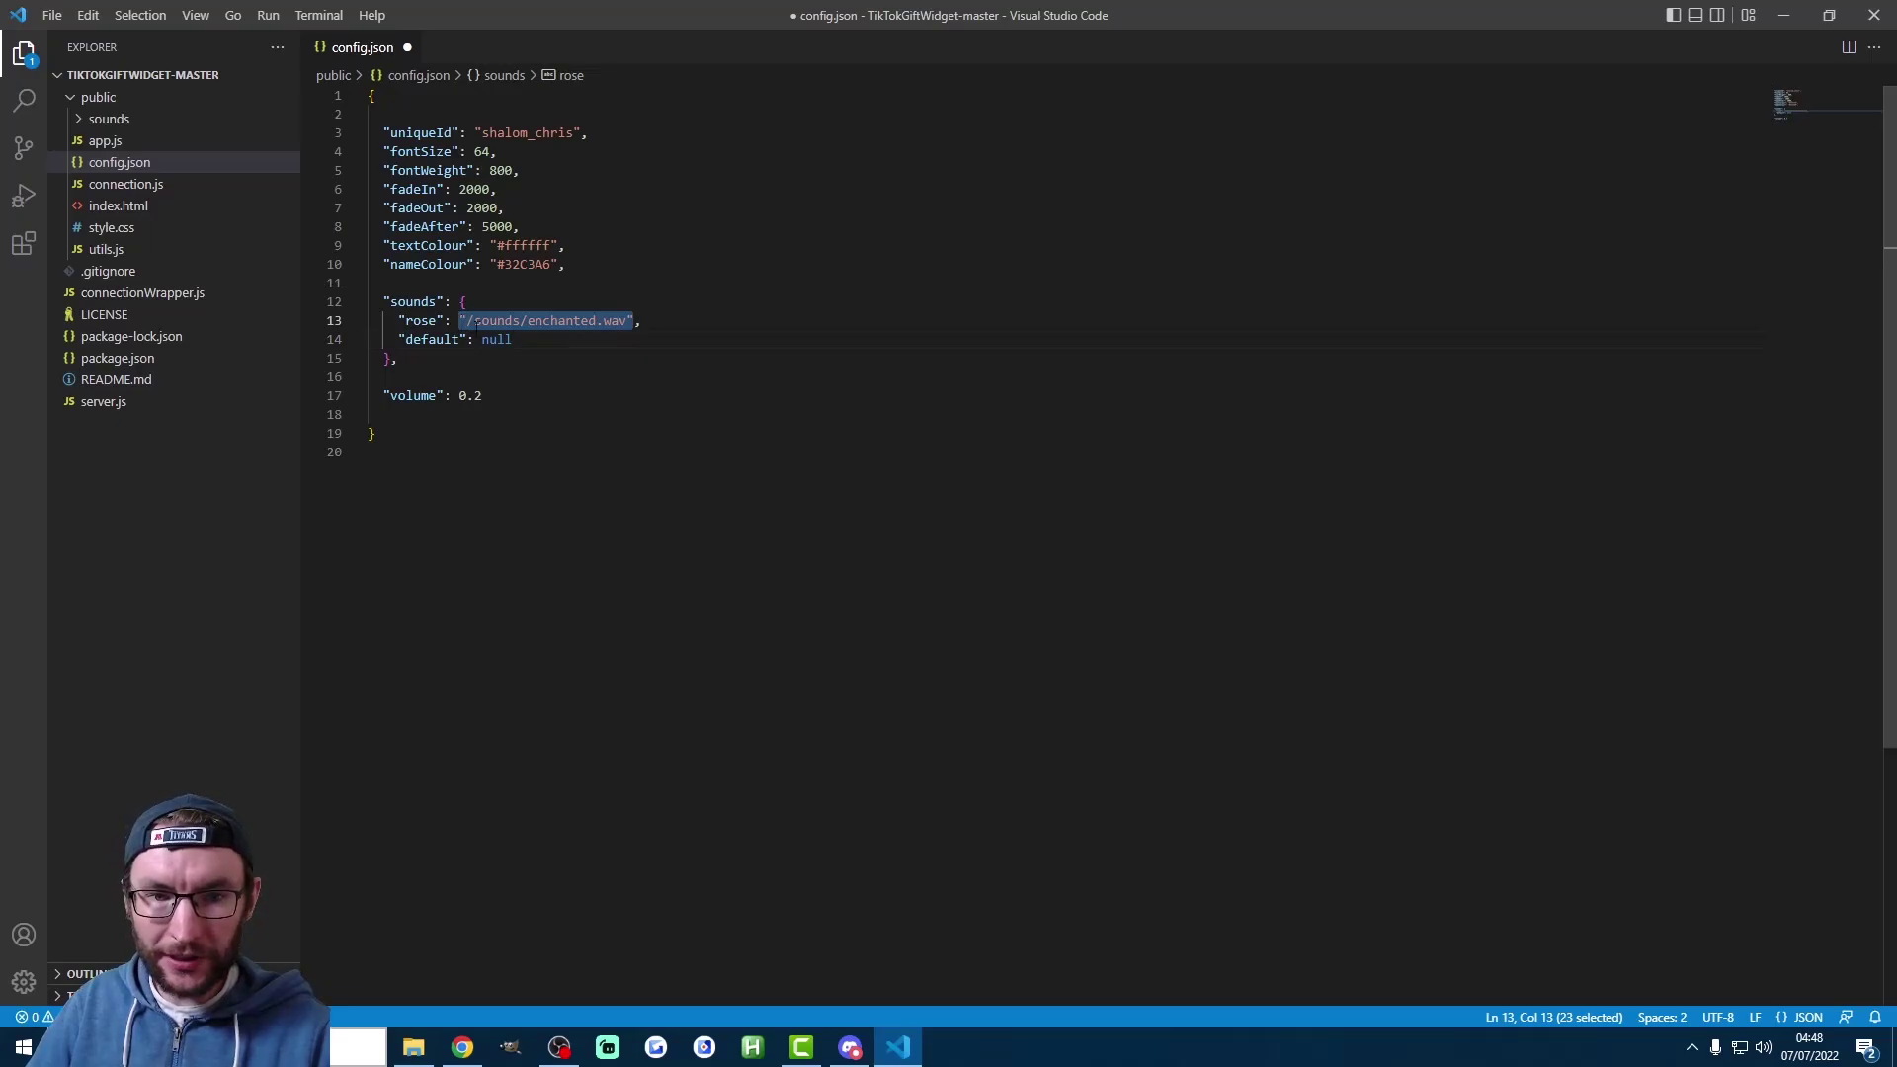
pyautogui.doubleClick(496, 339)
pyautogui.hotkey('ctrl', 'v')
pyautogui.hotkey('alt', 'Tab')
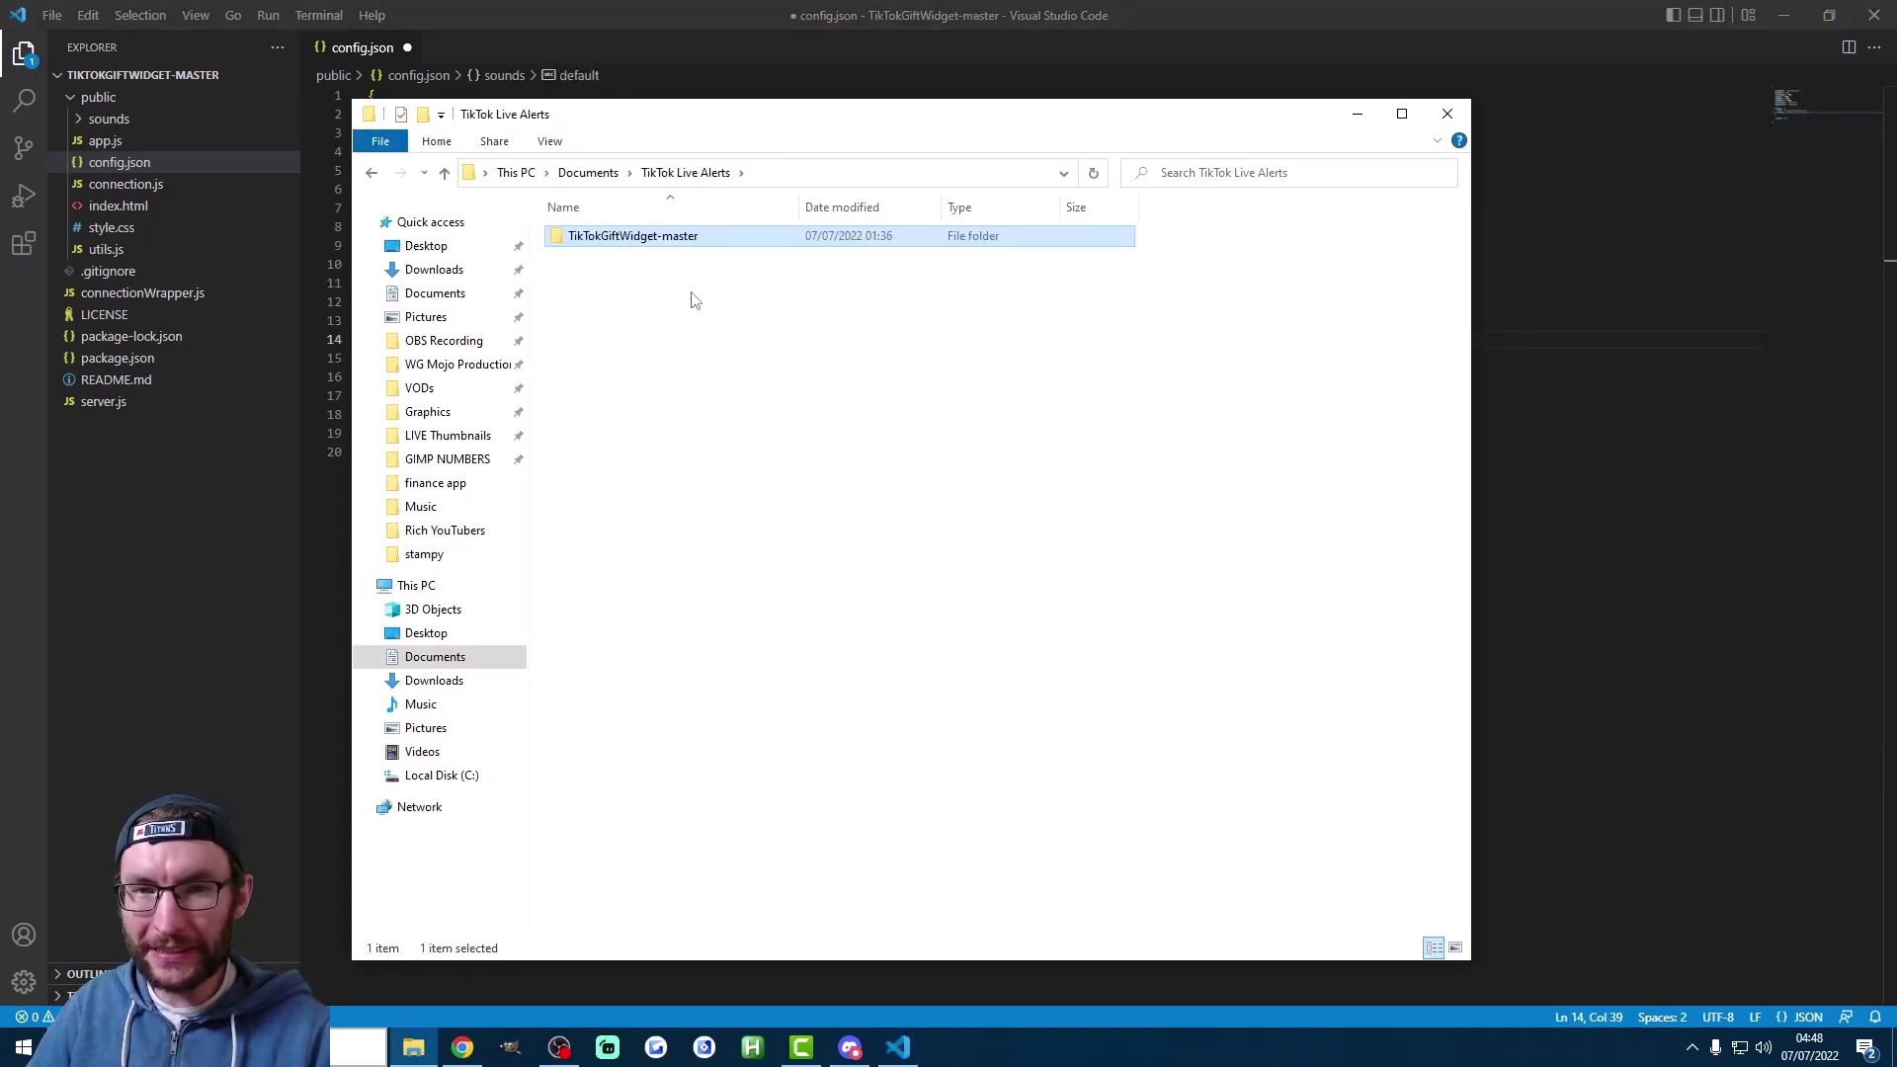
# - Check public\sounds holds enchanted, then undo the default sound and volume edits in config.json
pyautogui.doubleClick(626, 248)
pyautogui.doubleClick(609, 242)
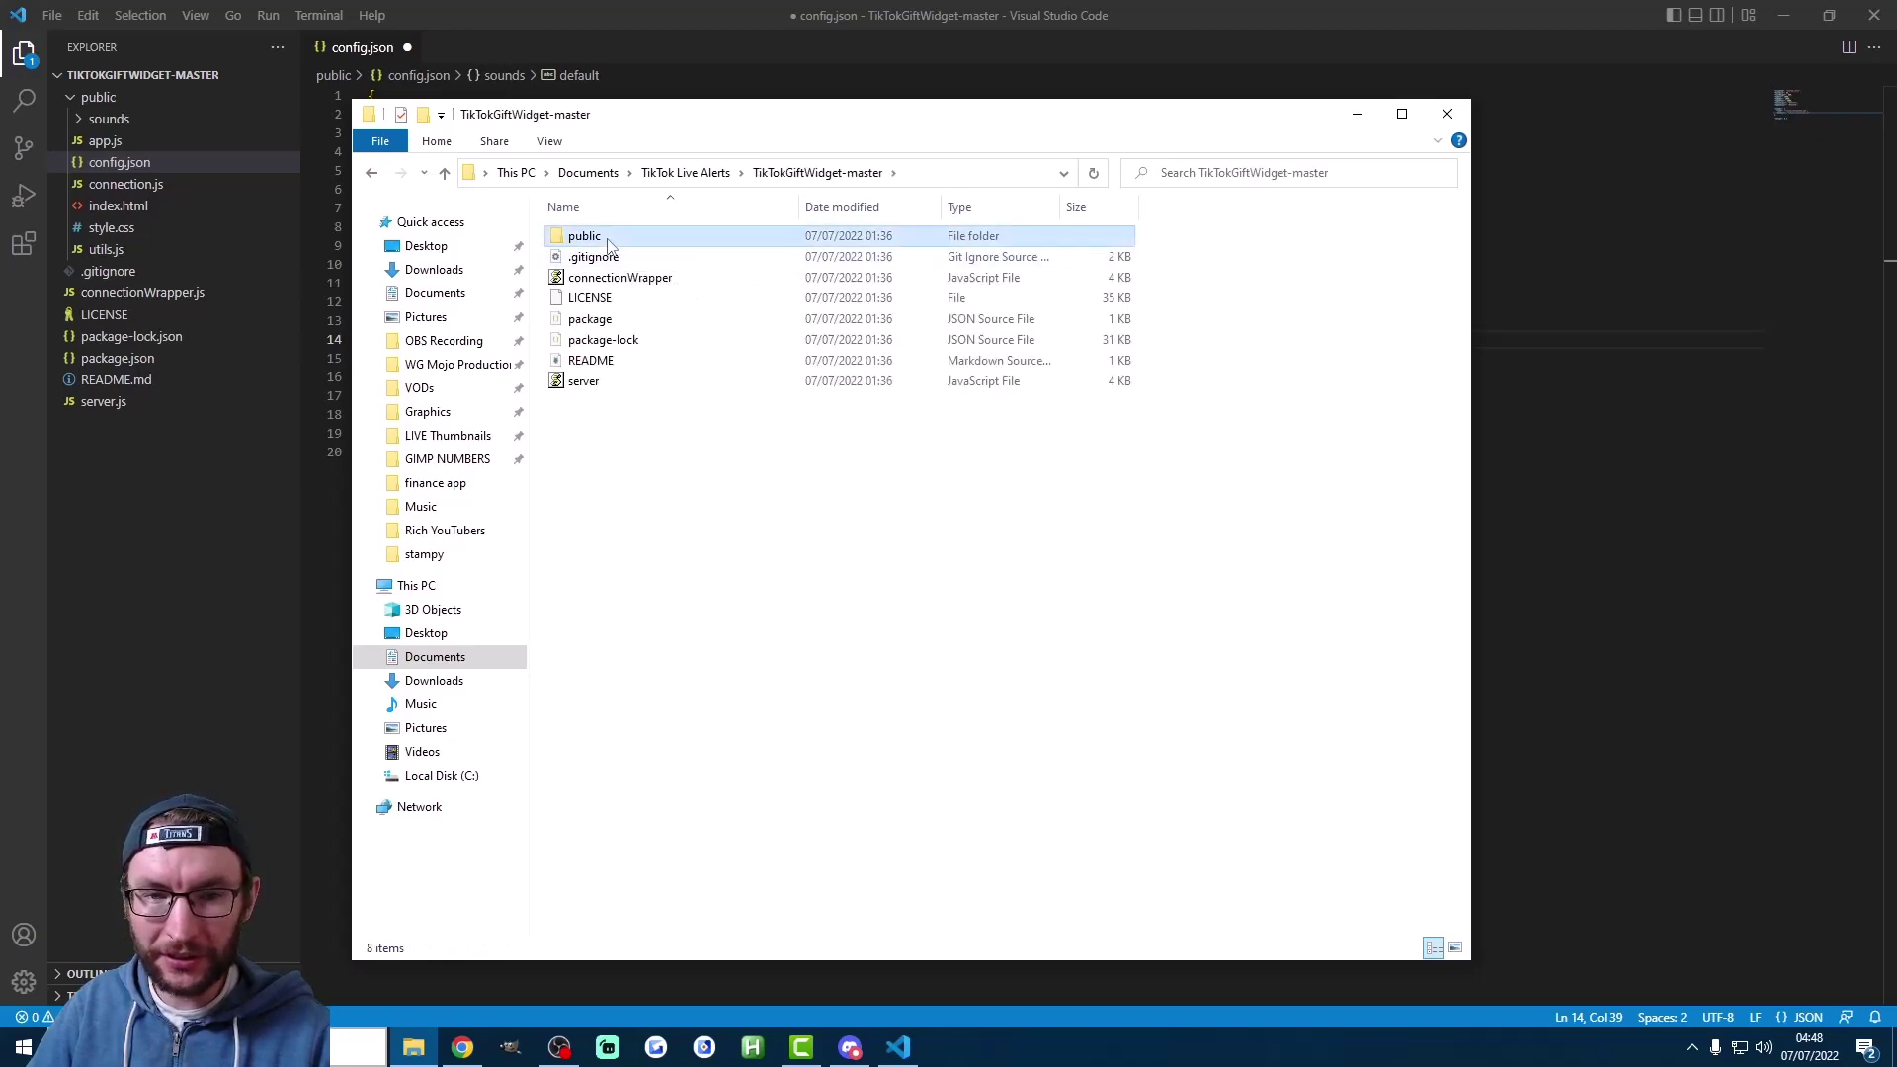
pyautogui.doubleClick(610, 242)
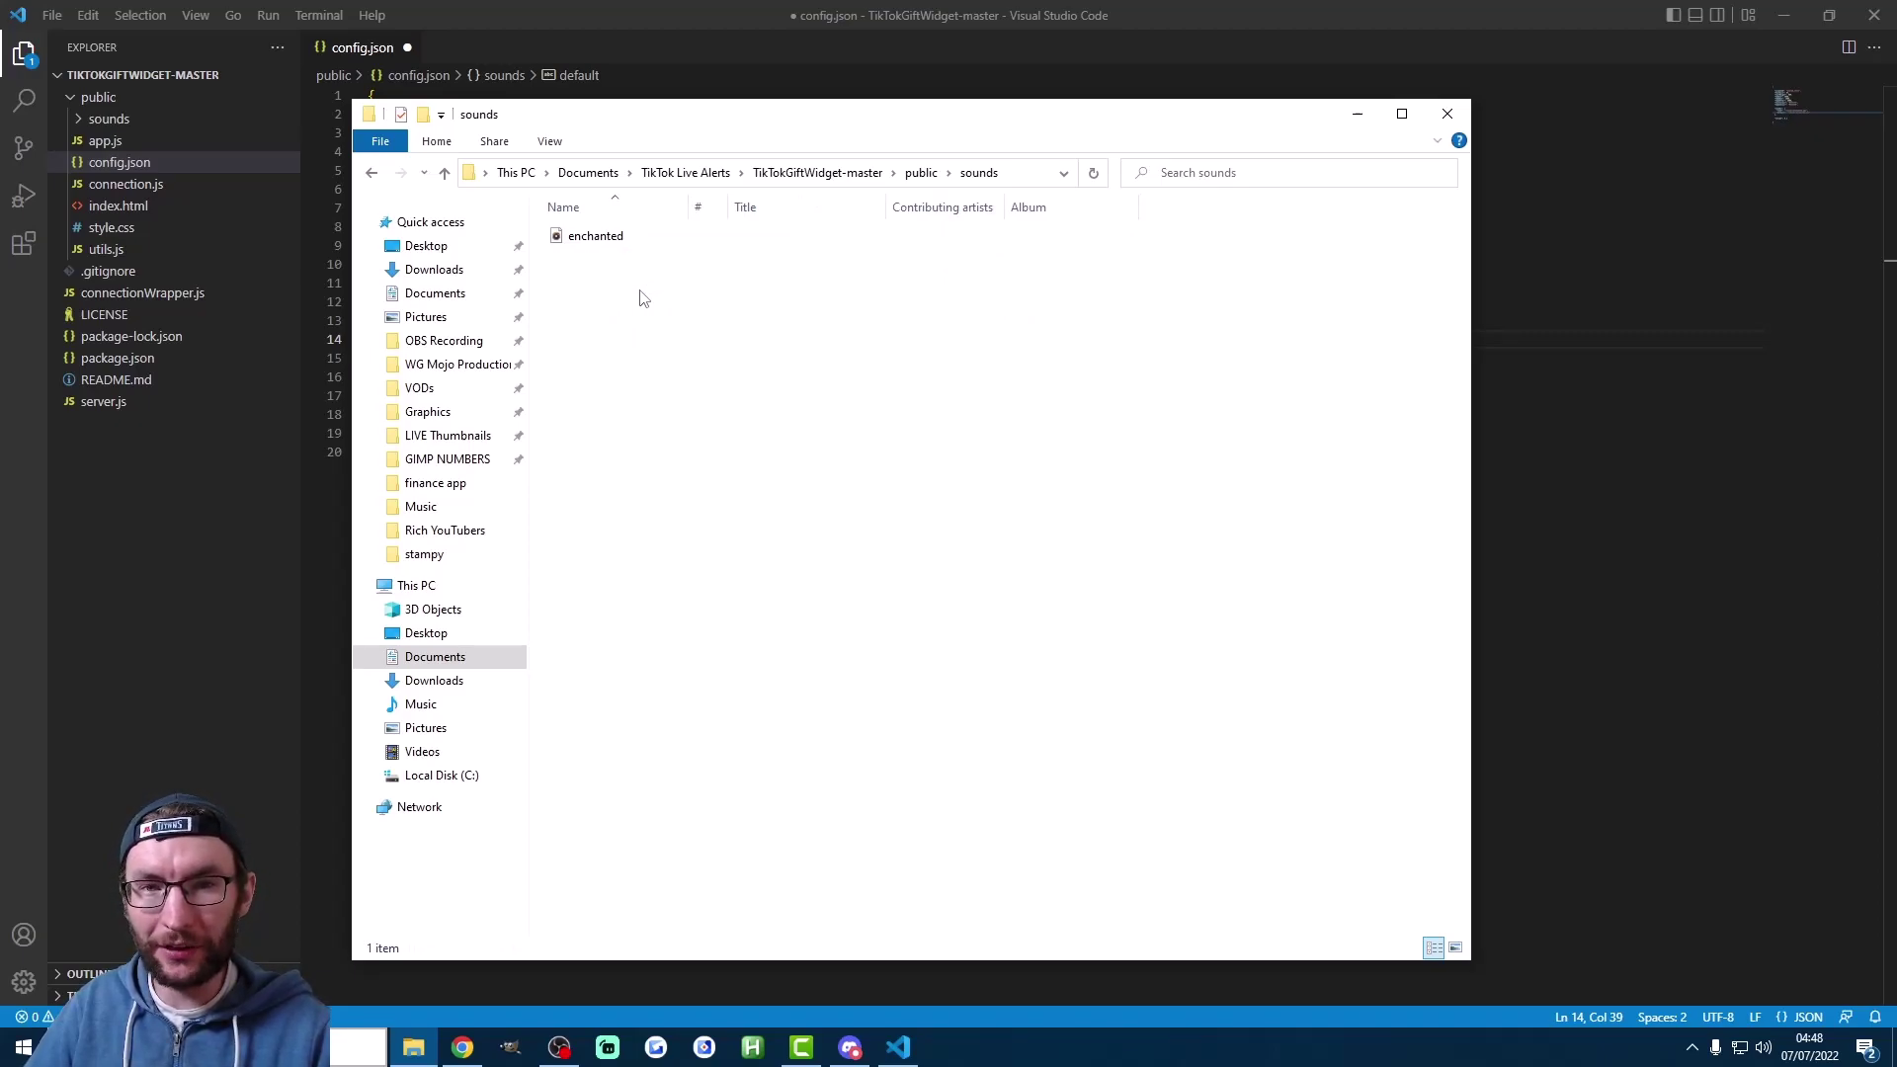
pyautogui.hotkey('alt', 'Tab')
pyautogui.hotkey('ctrl', 'z')
pyautogui.hotkey('ctrl', 'z')
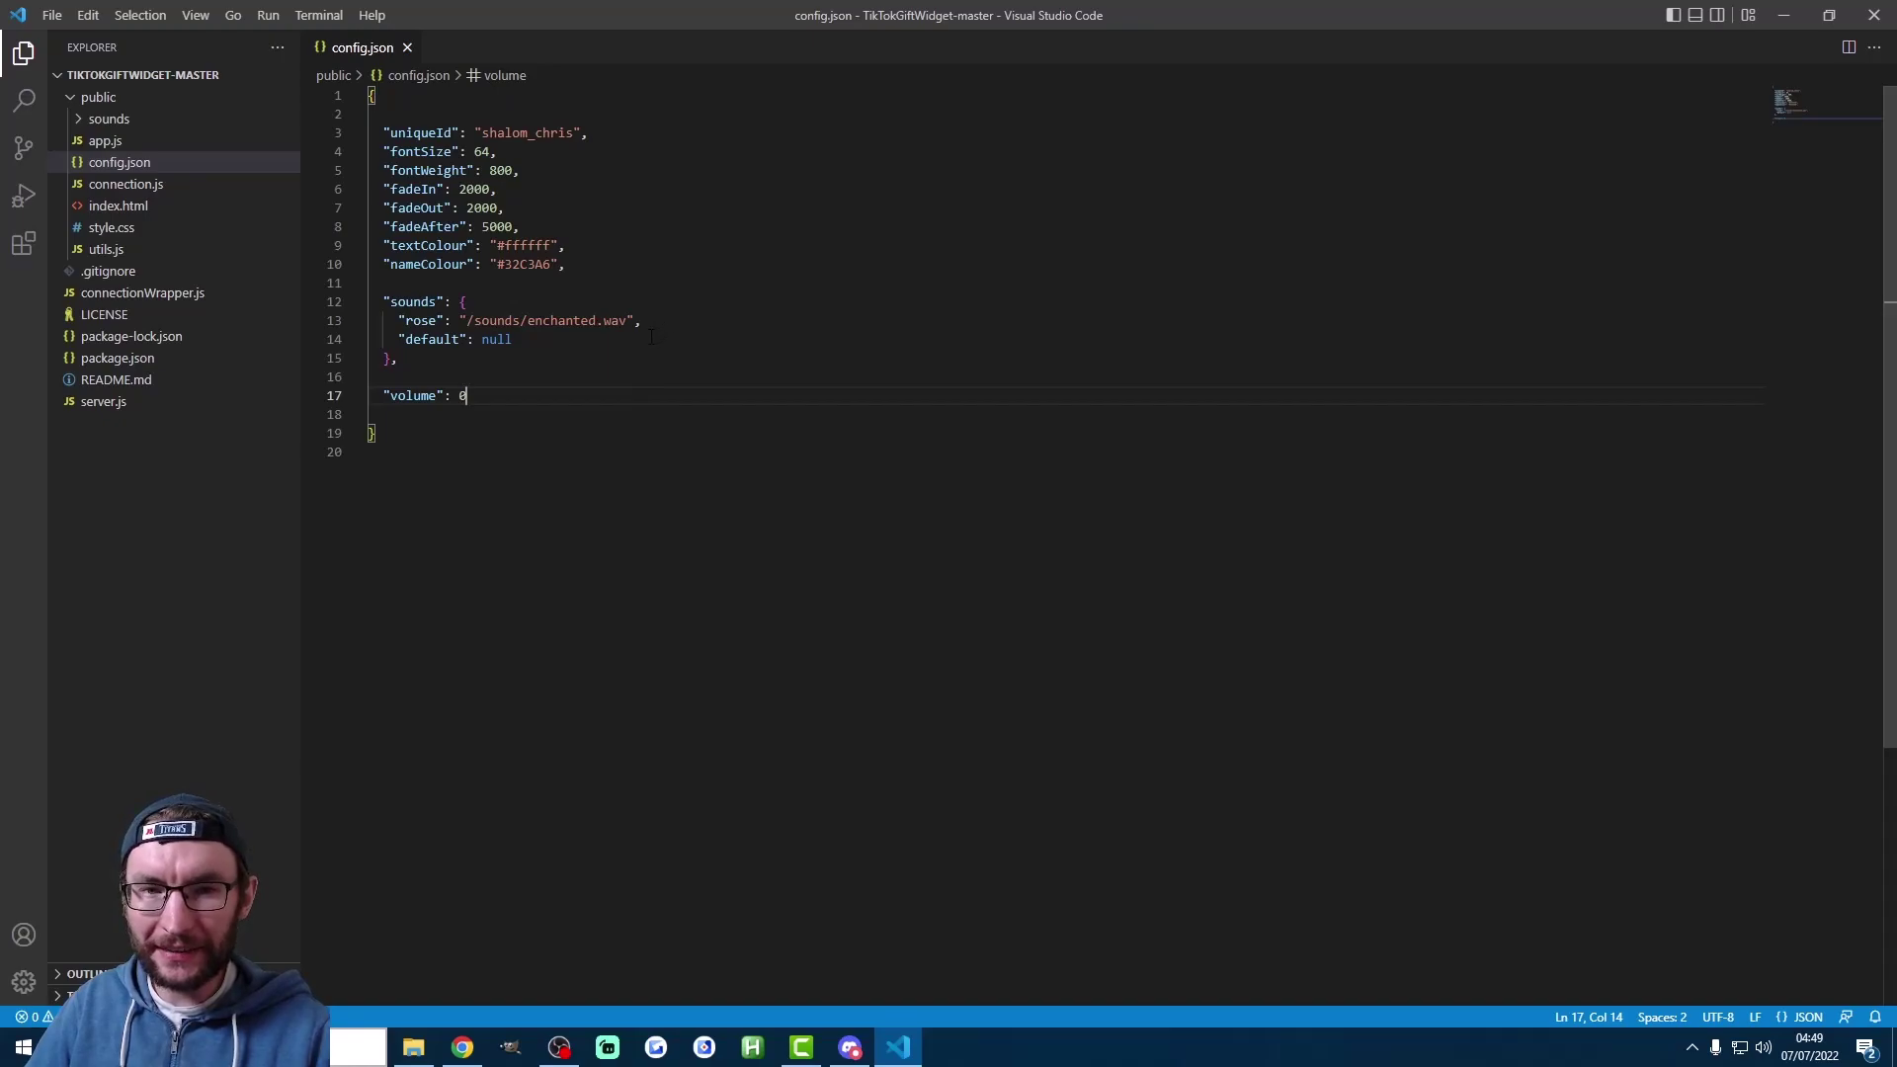
# - Replace nameColour #32C3A6 with yellow, save, and point out fadeAfter 5000 and uniqueId
pyautogui.click(522, 264)
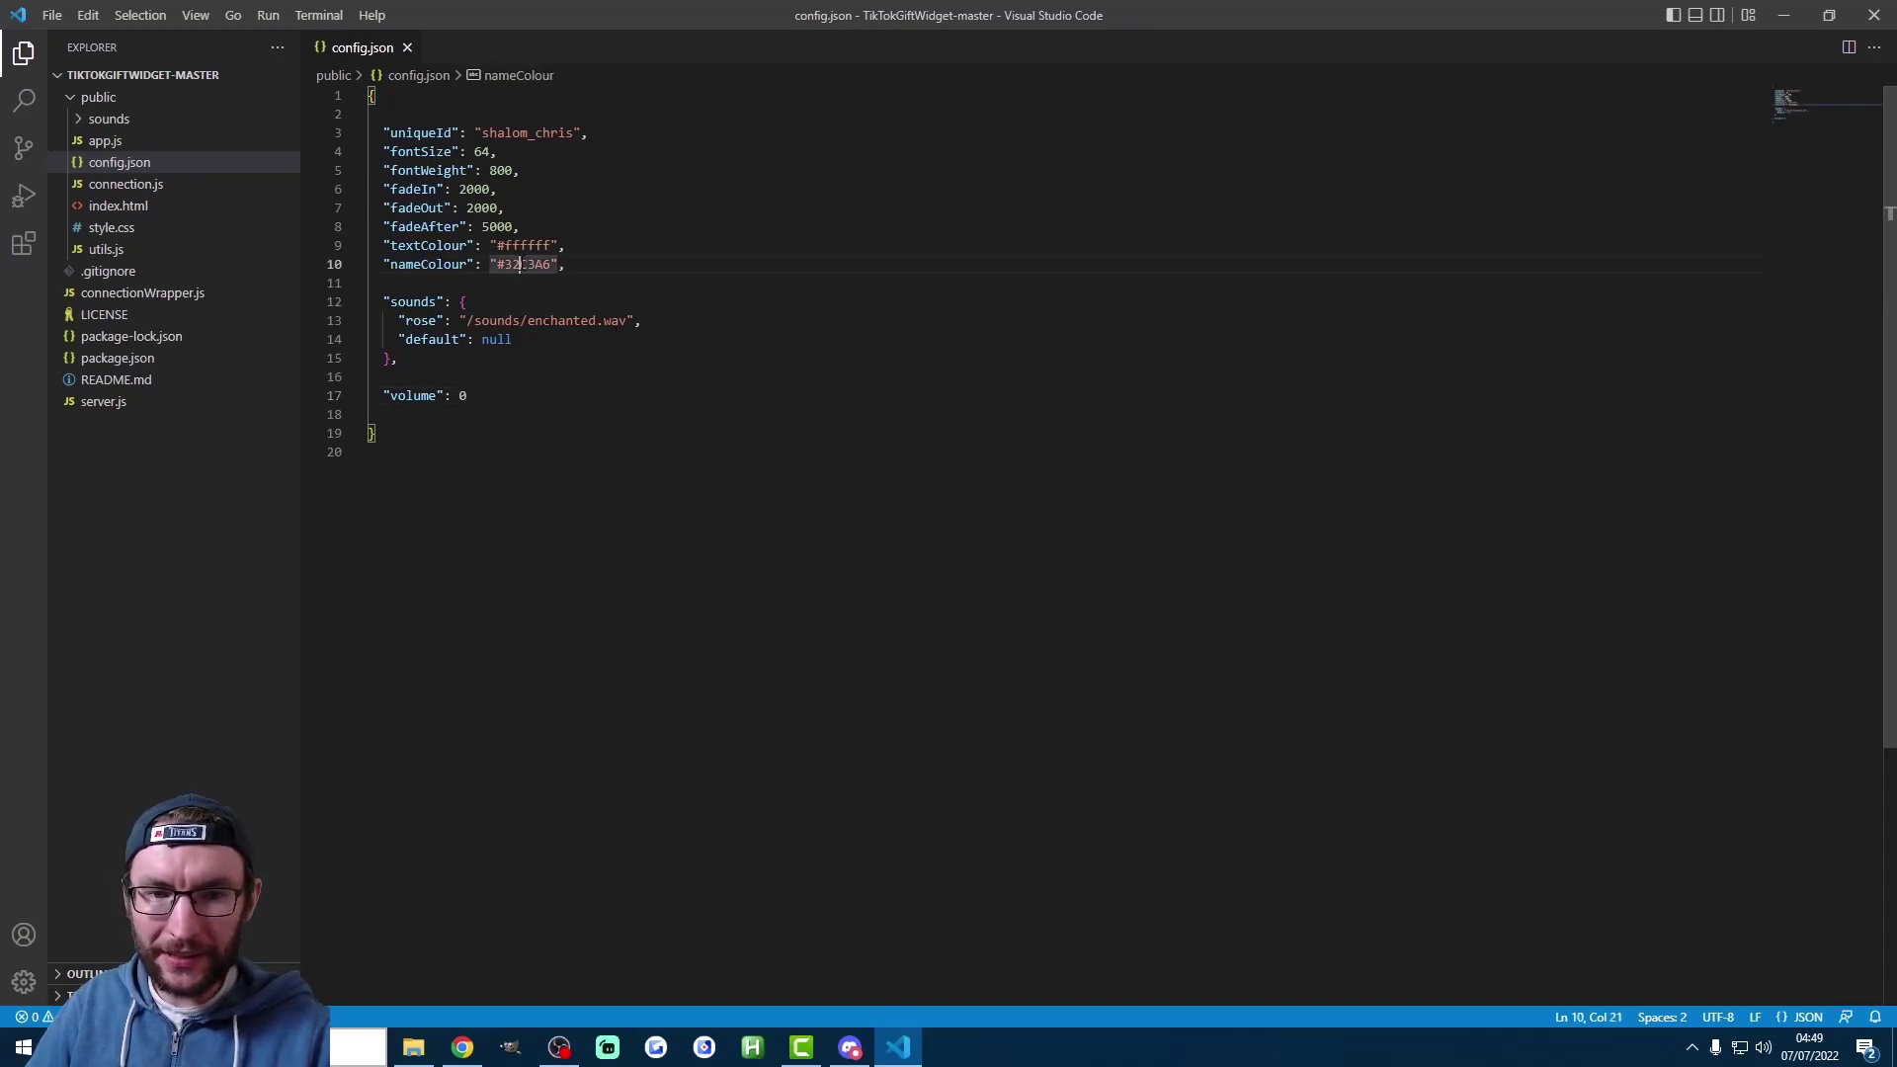
pyautogui.click(583, 267)
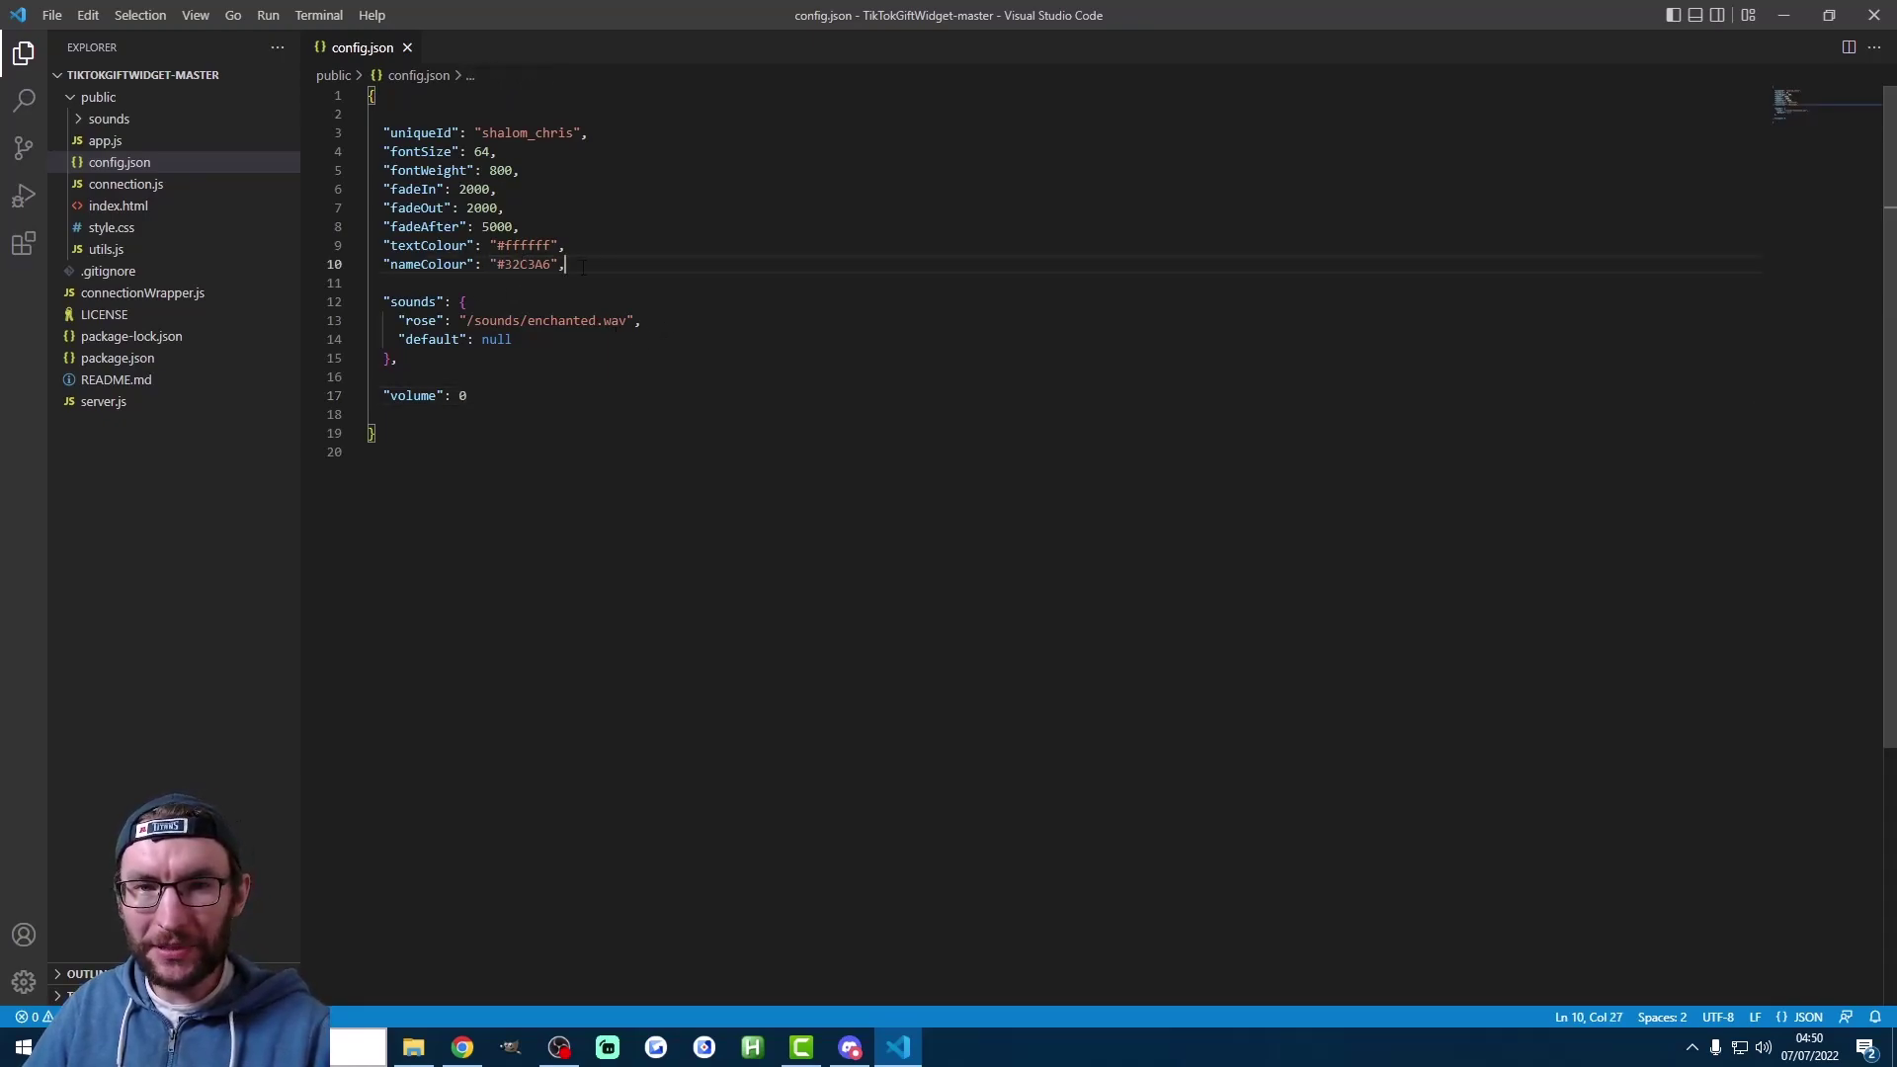
pyautogui.click(559, 264)
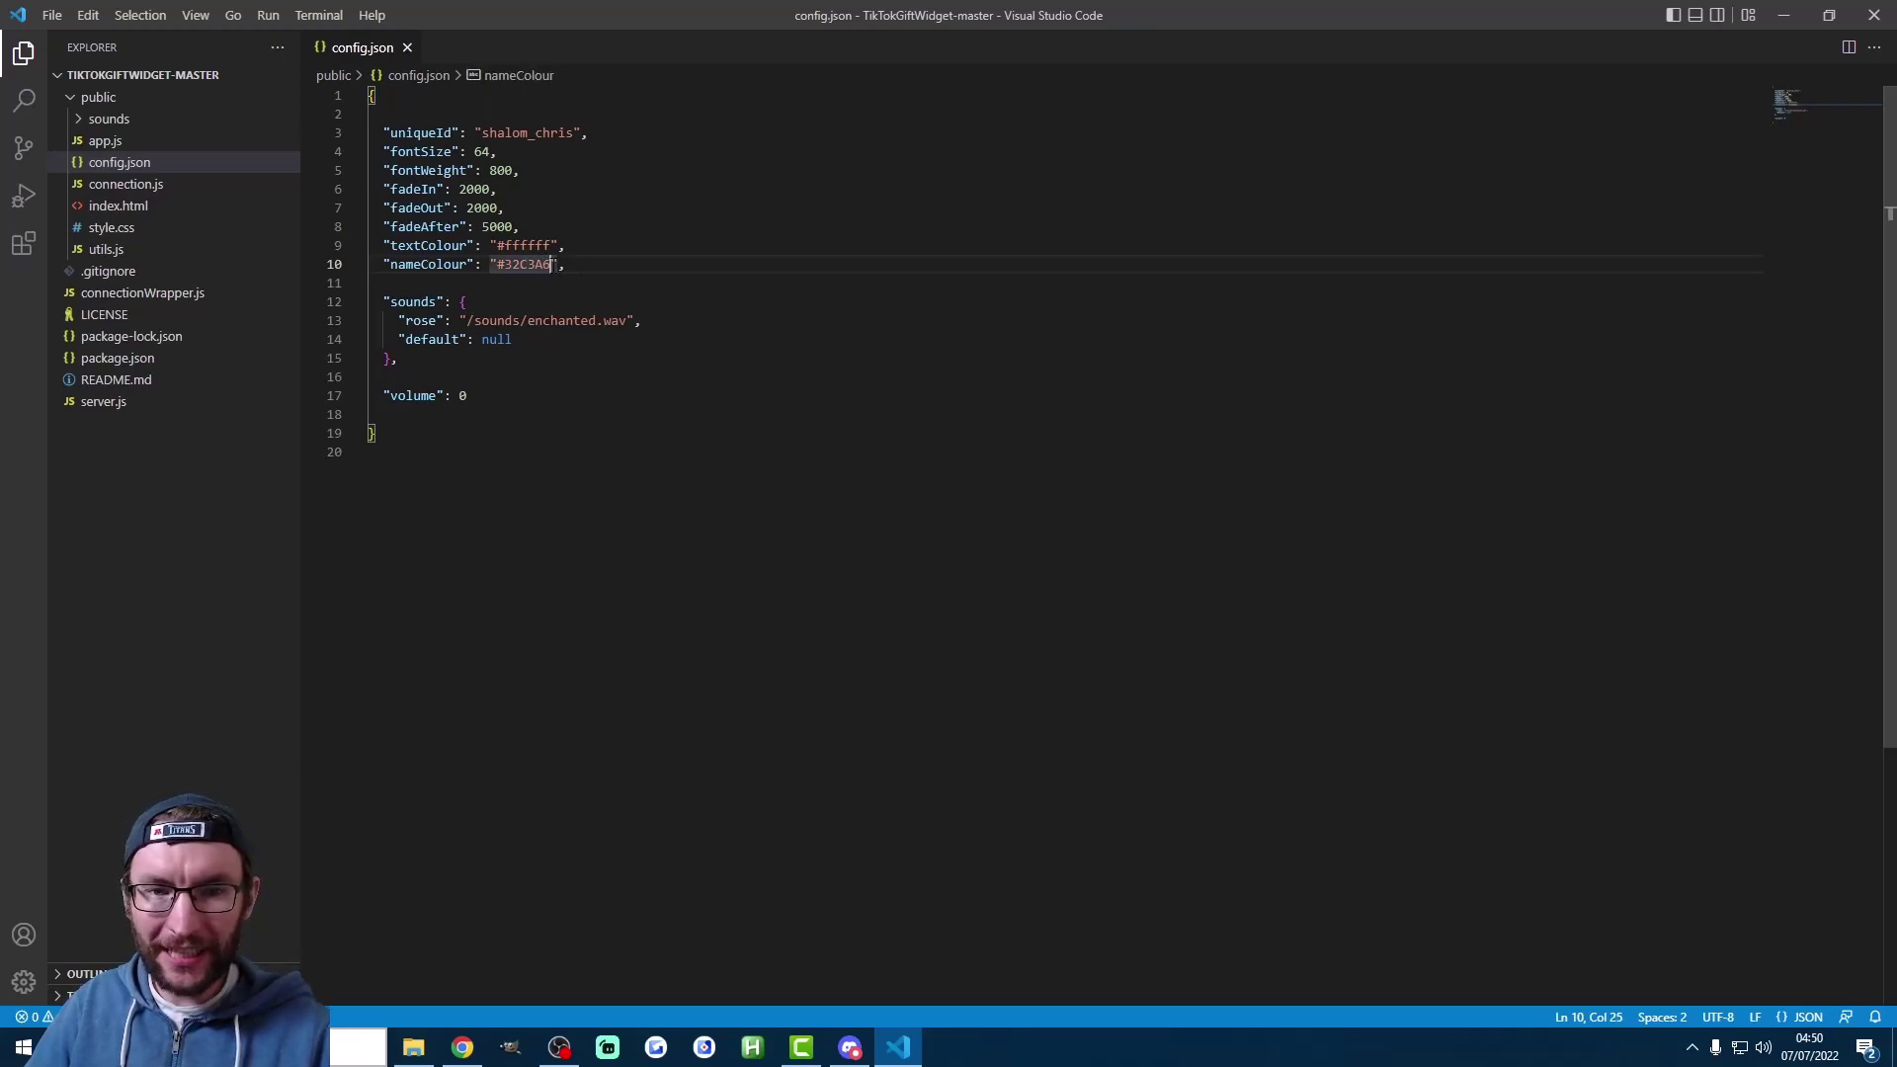
pyautogui.moveTo(552, 265); pyautogui.dragTo(497, 265)
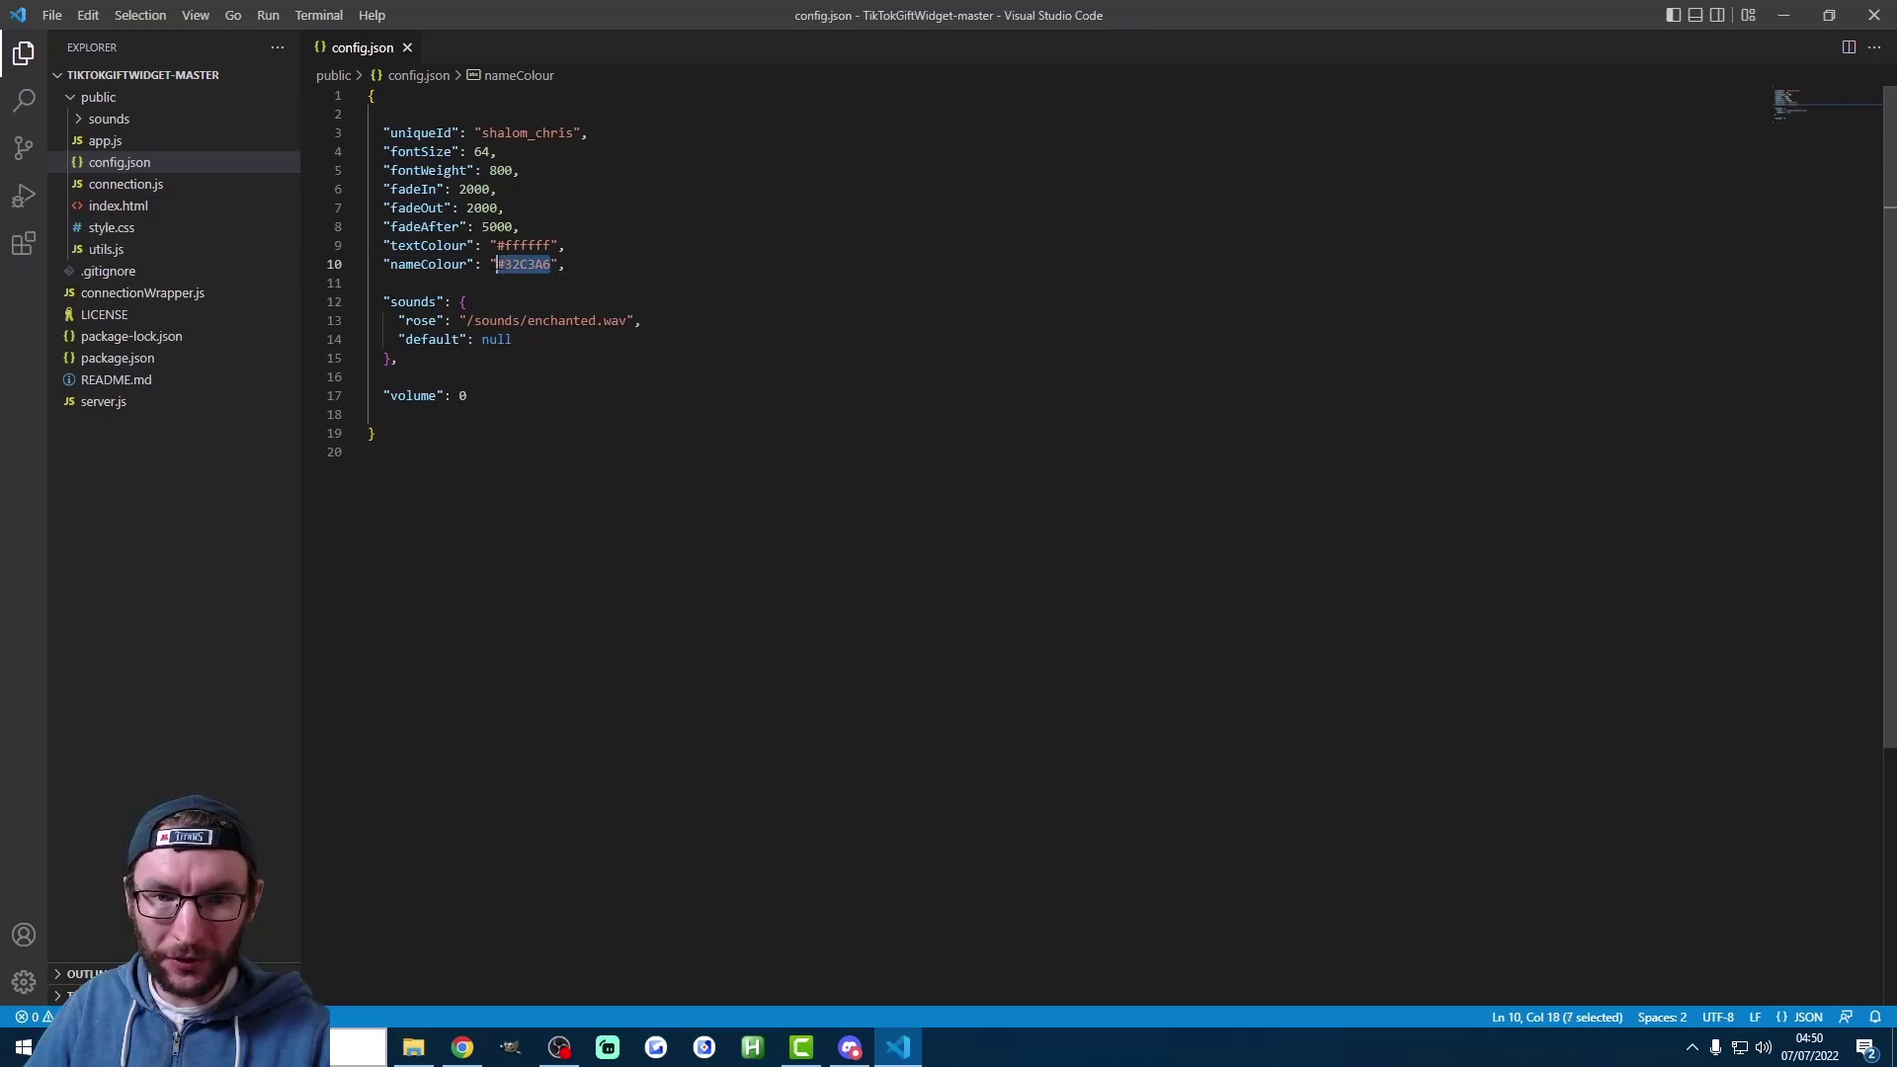
pyautogui.write('yellow')
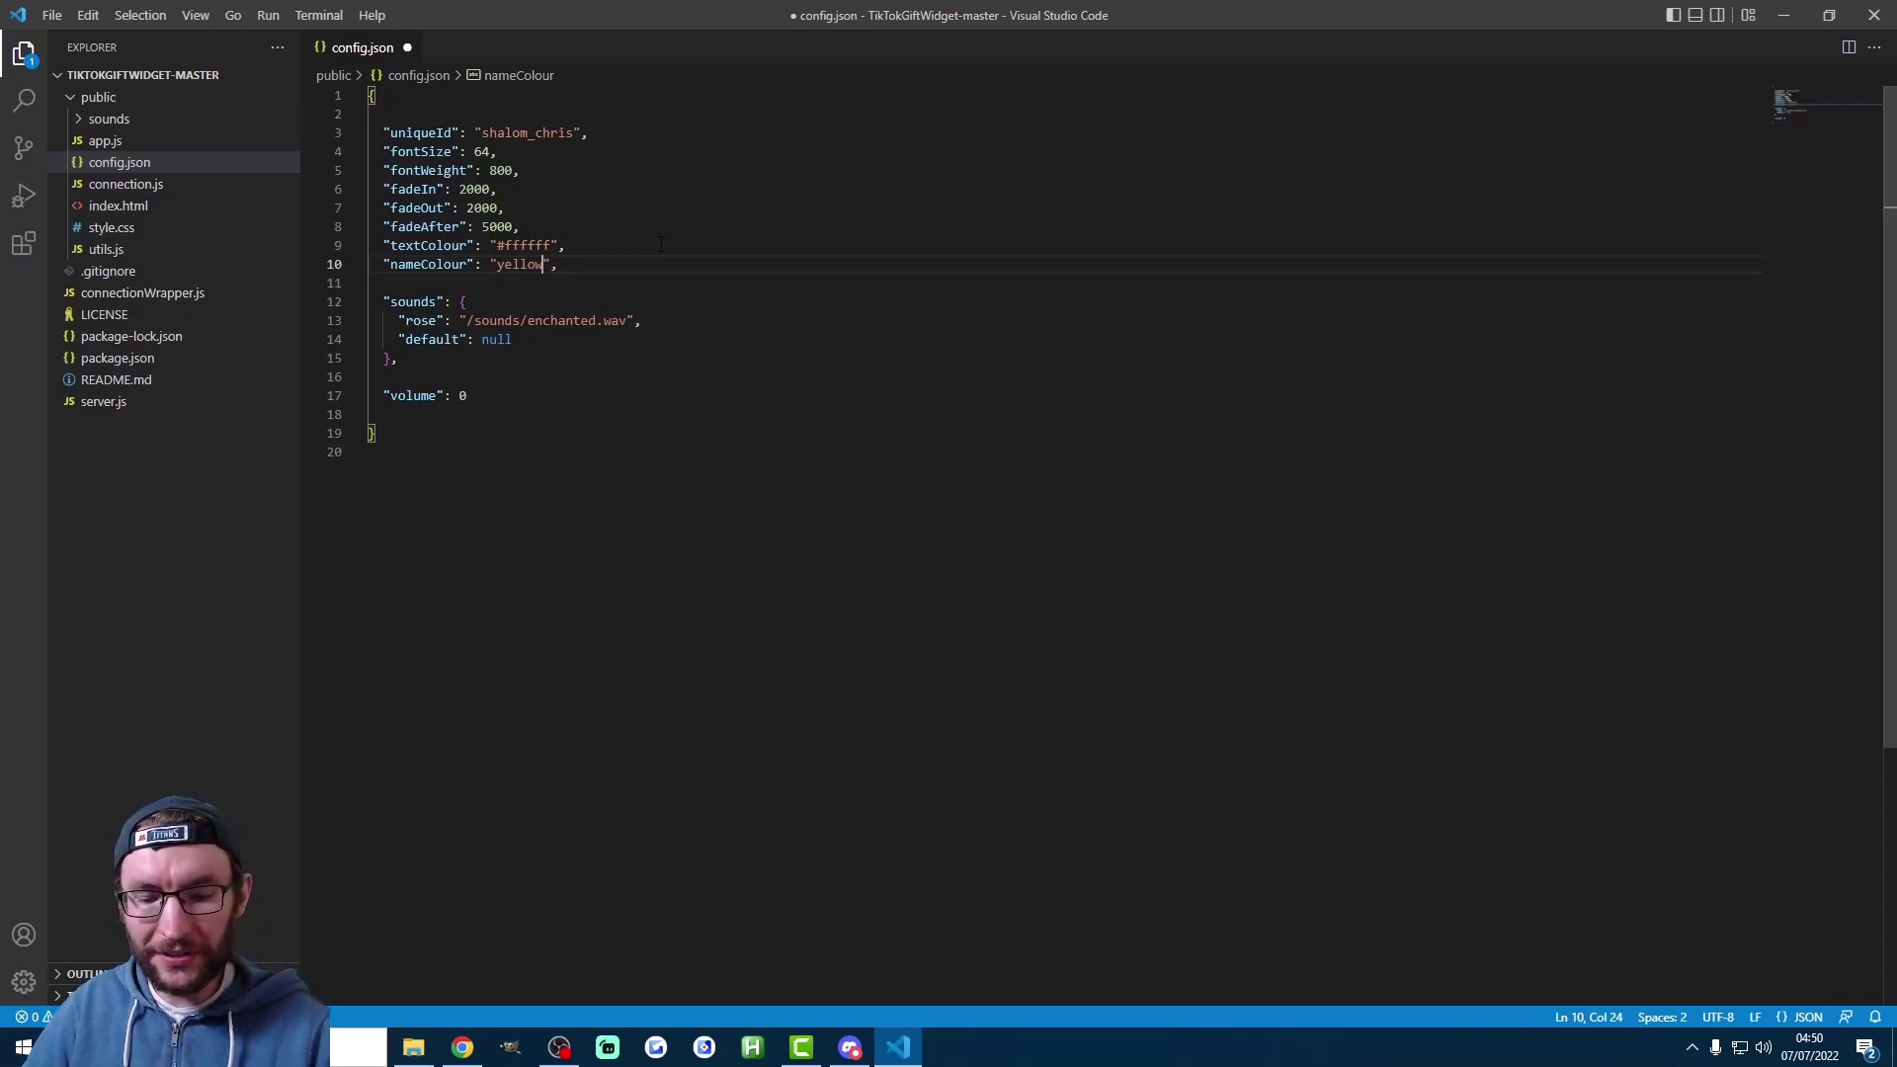
pyautogui.hotkey('ctrl', 's')
pyautogui.click(490, 226)
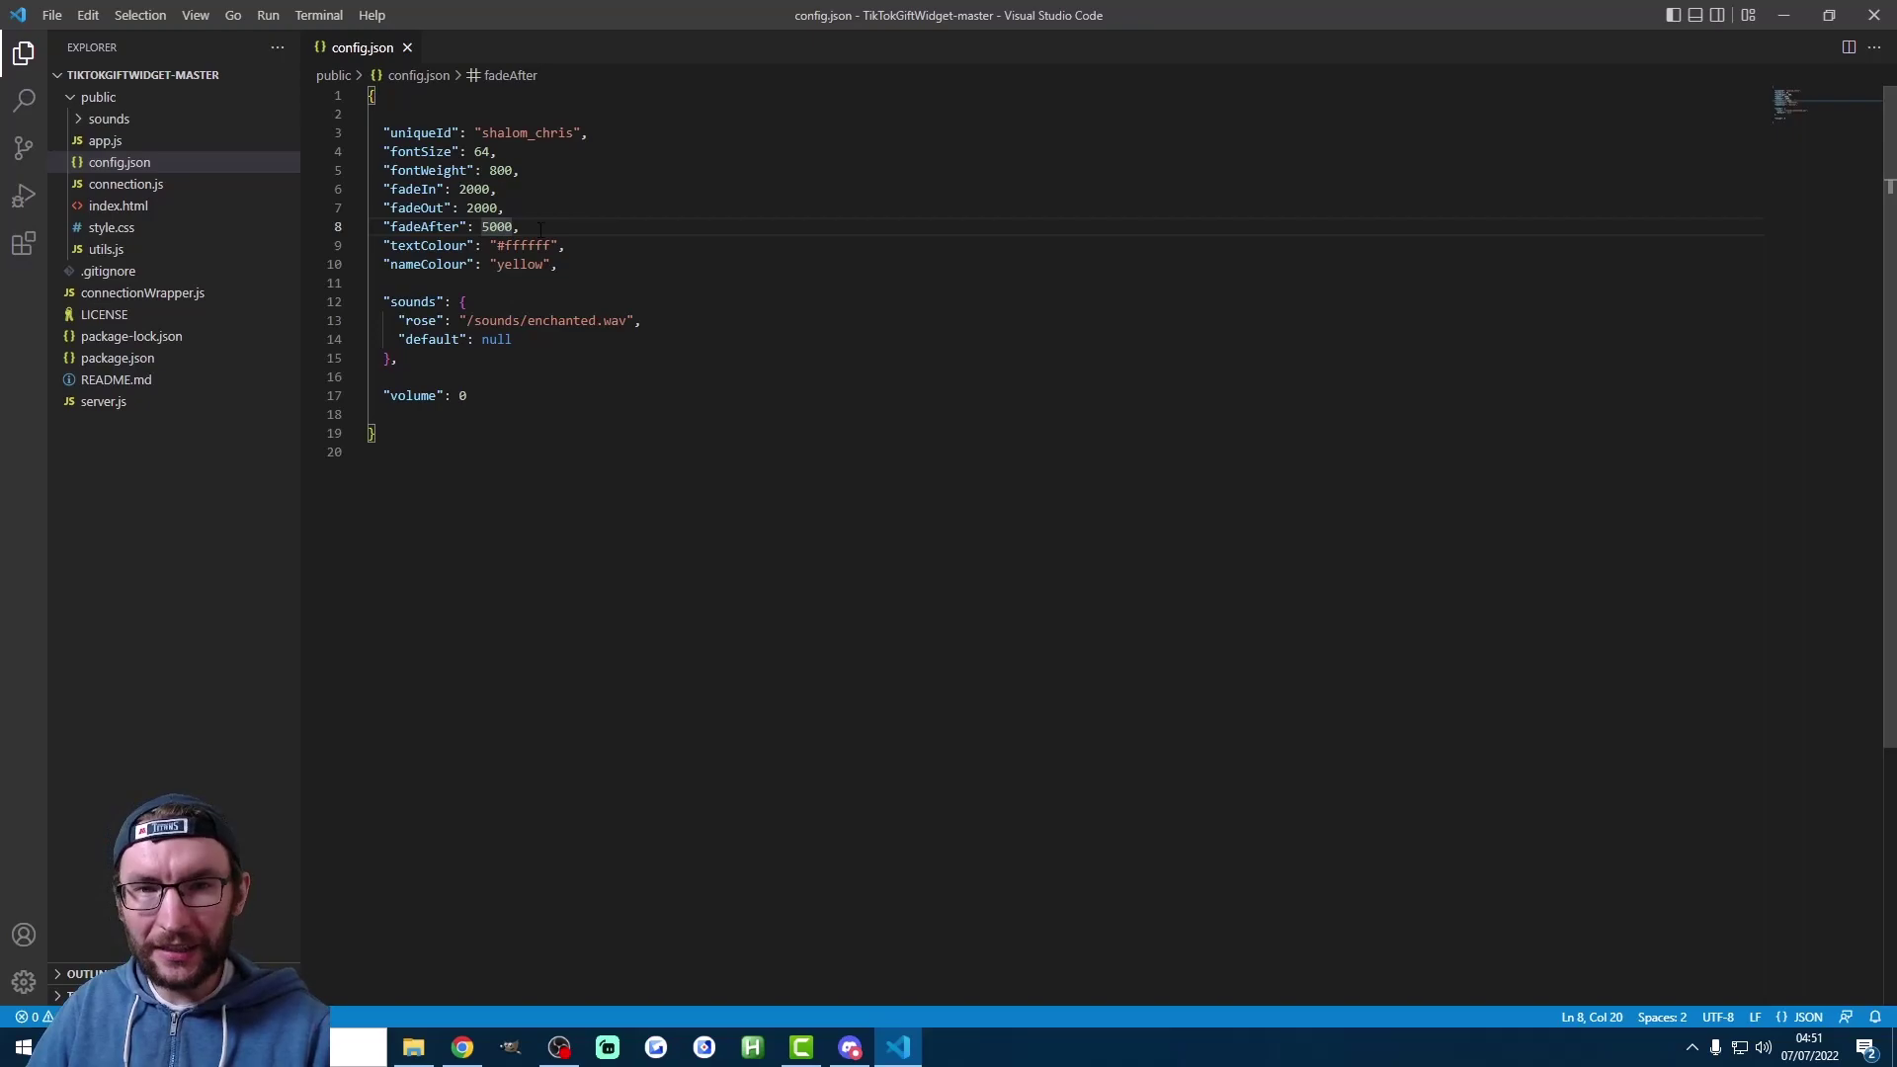
pyautogui.click(550, 132)
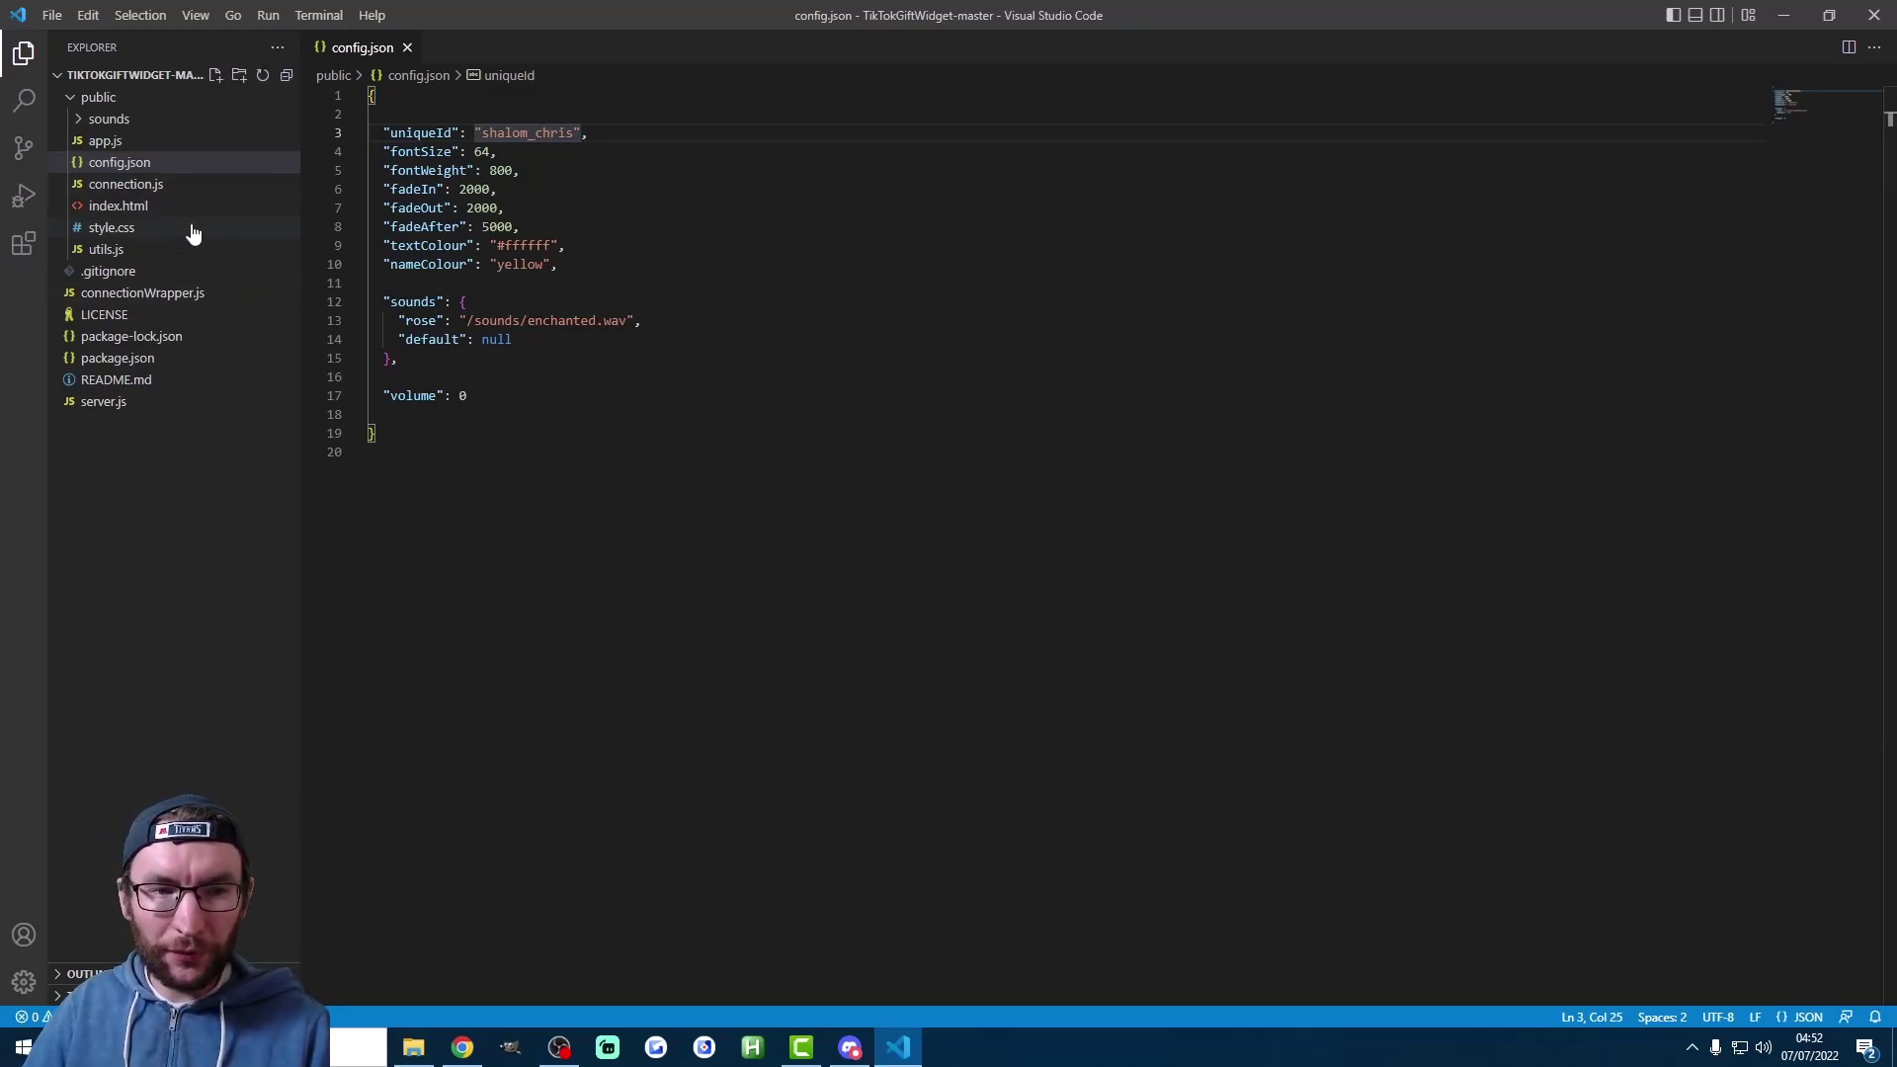
# - Delete the alert <img> tag on line 68 of app.js and save
pyautogui.click(132, 145)
pyautogui.scroll(-13, 430, 426)
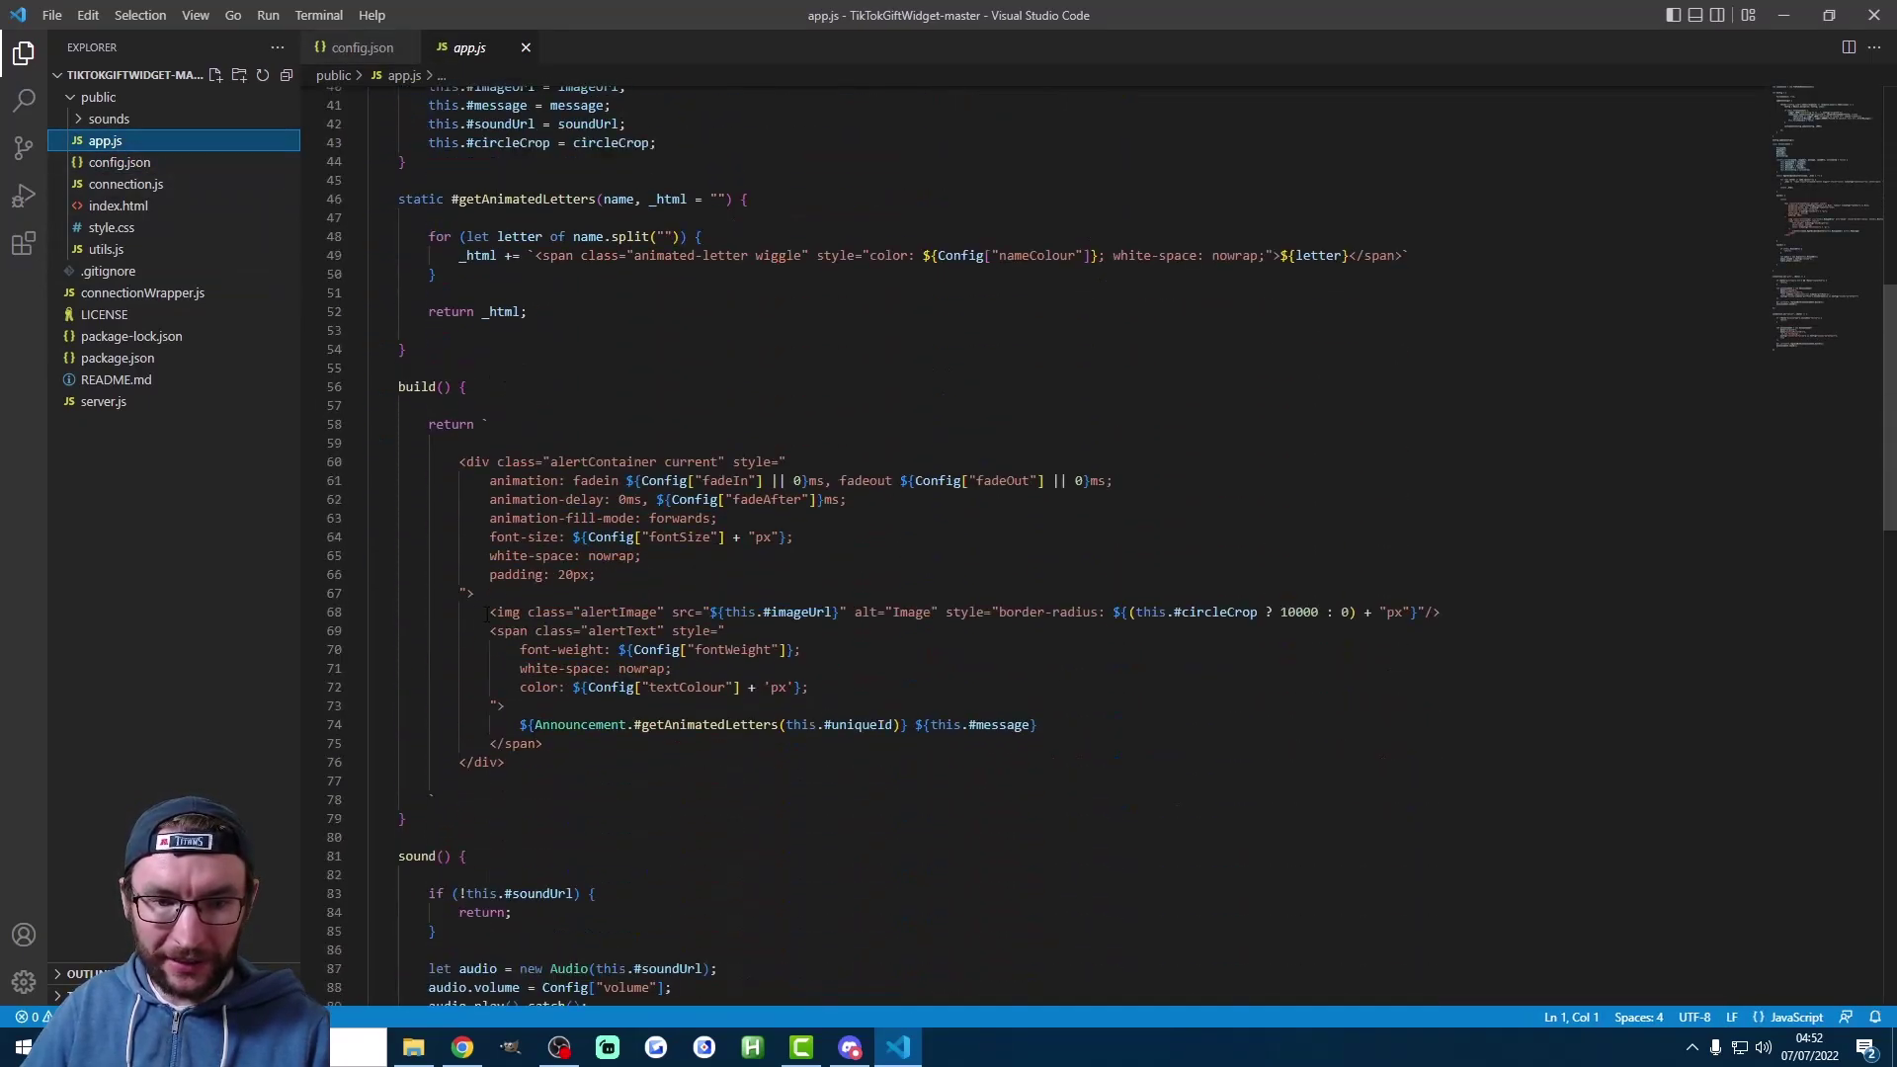
pyautogui.click(482, 612)
pyautogui.moveTo(491, 612); pyautogui.dragTo(1452, 612)
pyautogui.hotkey('ctrl', 'x')
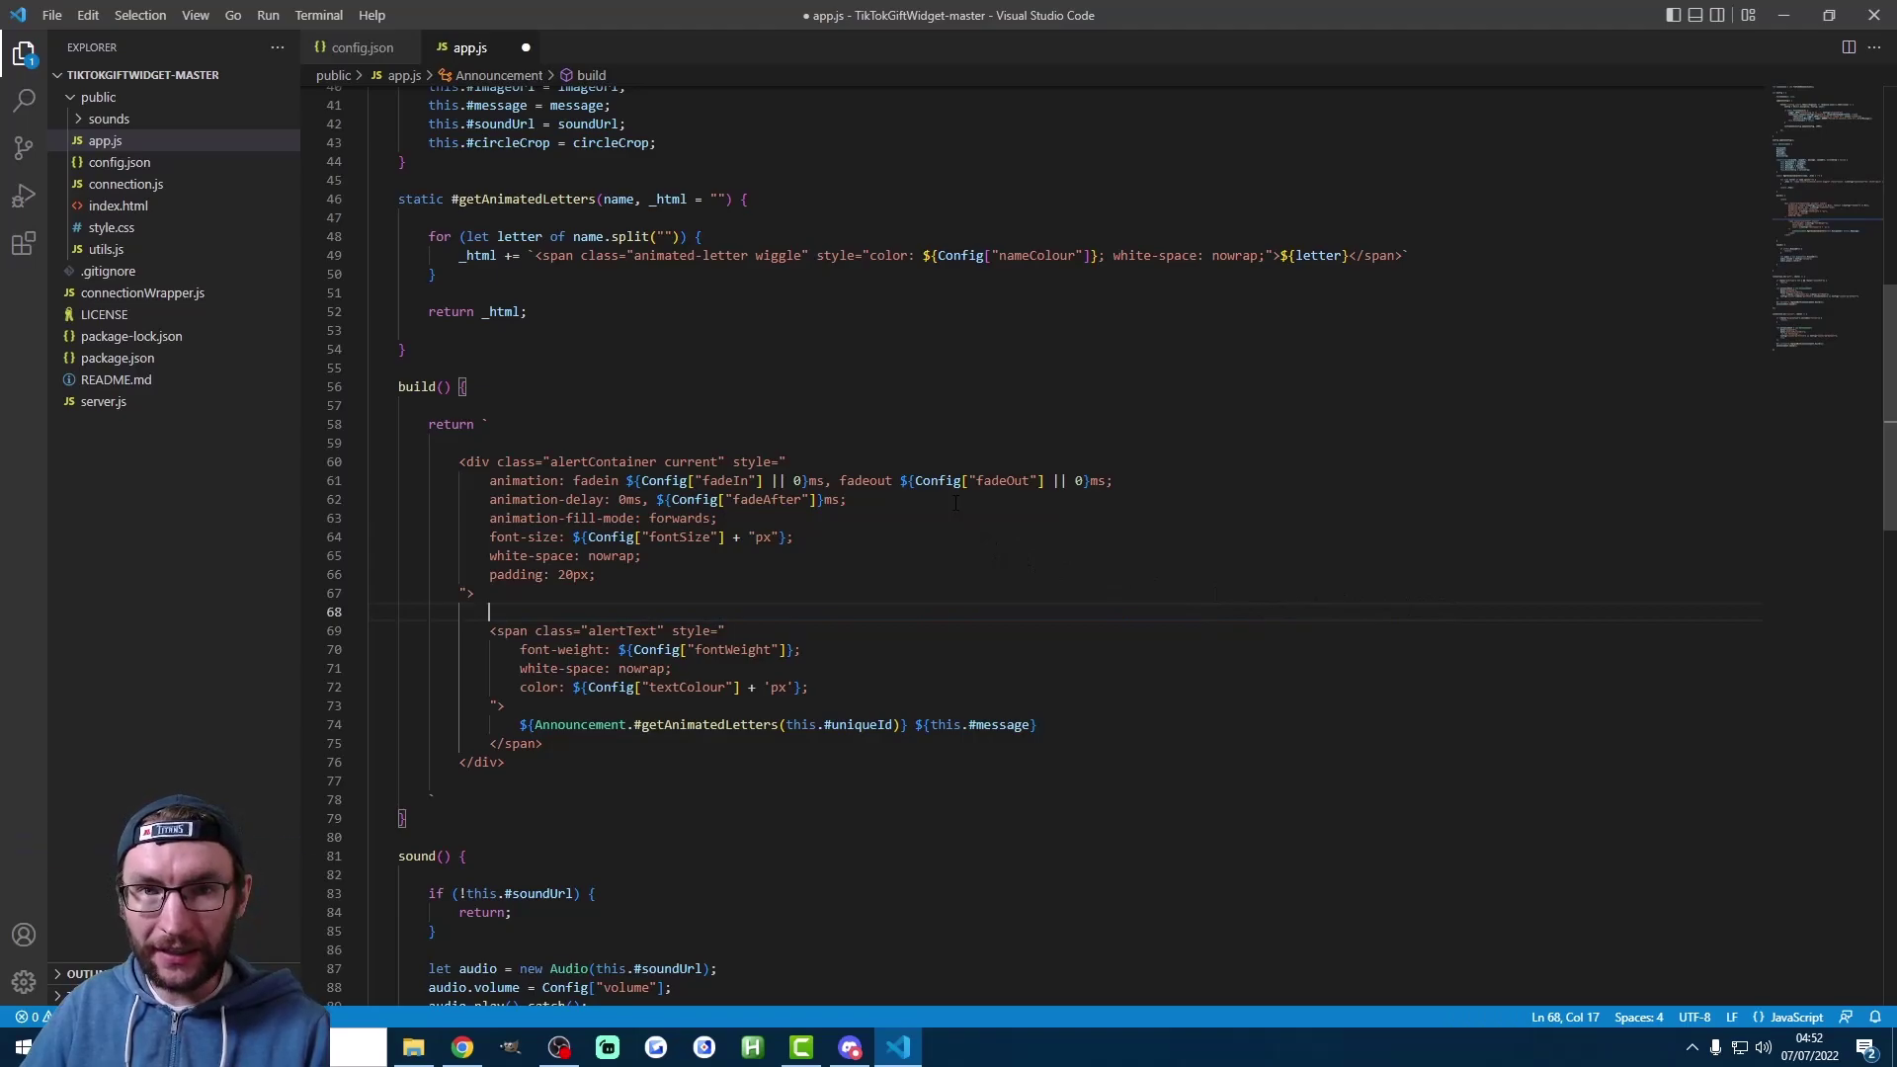
pyautogui.hotkey('ctrl', 's')
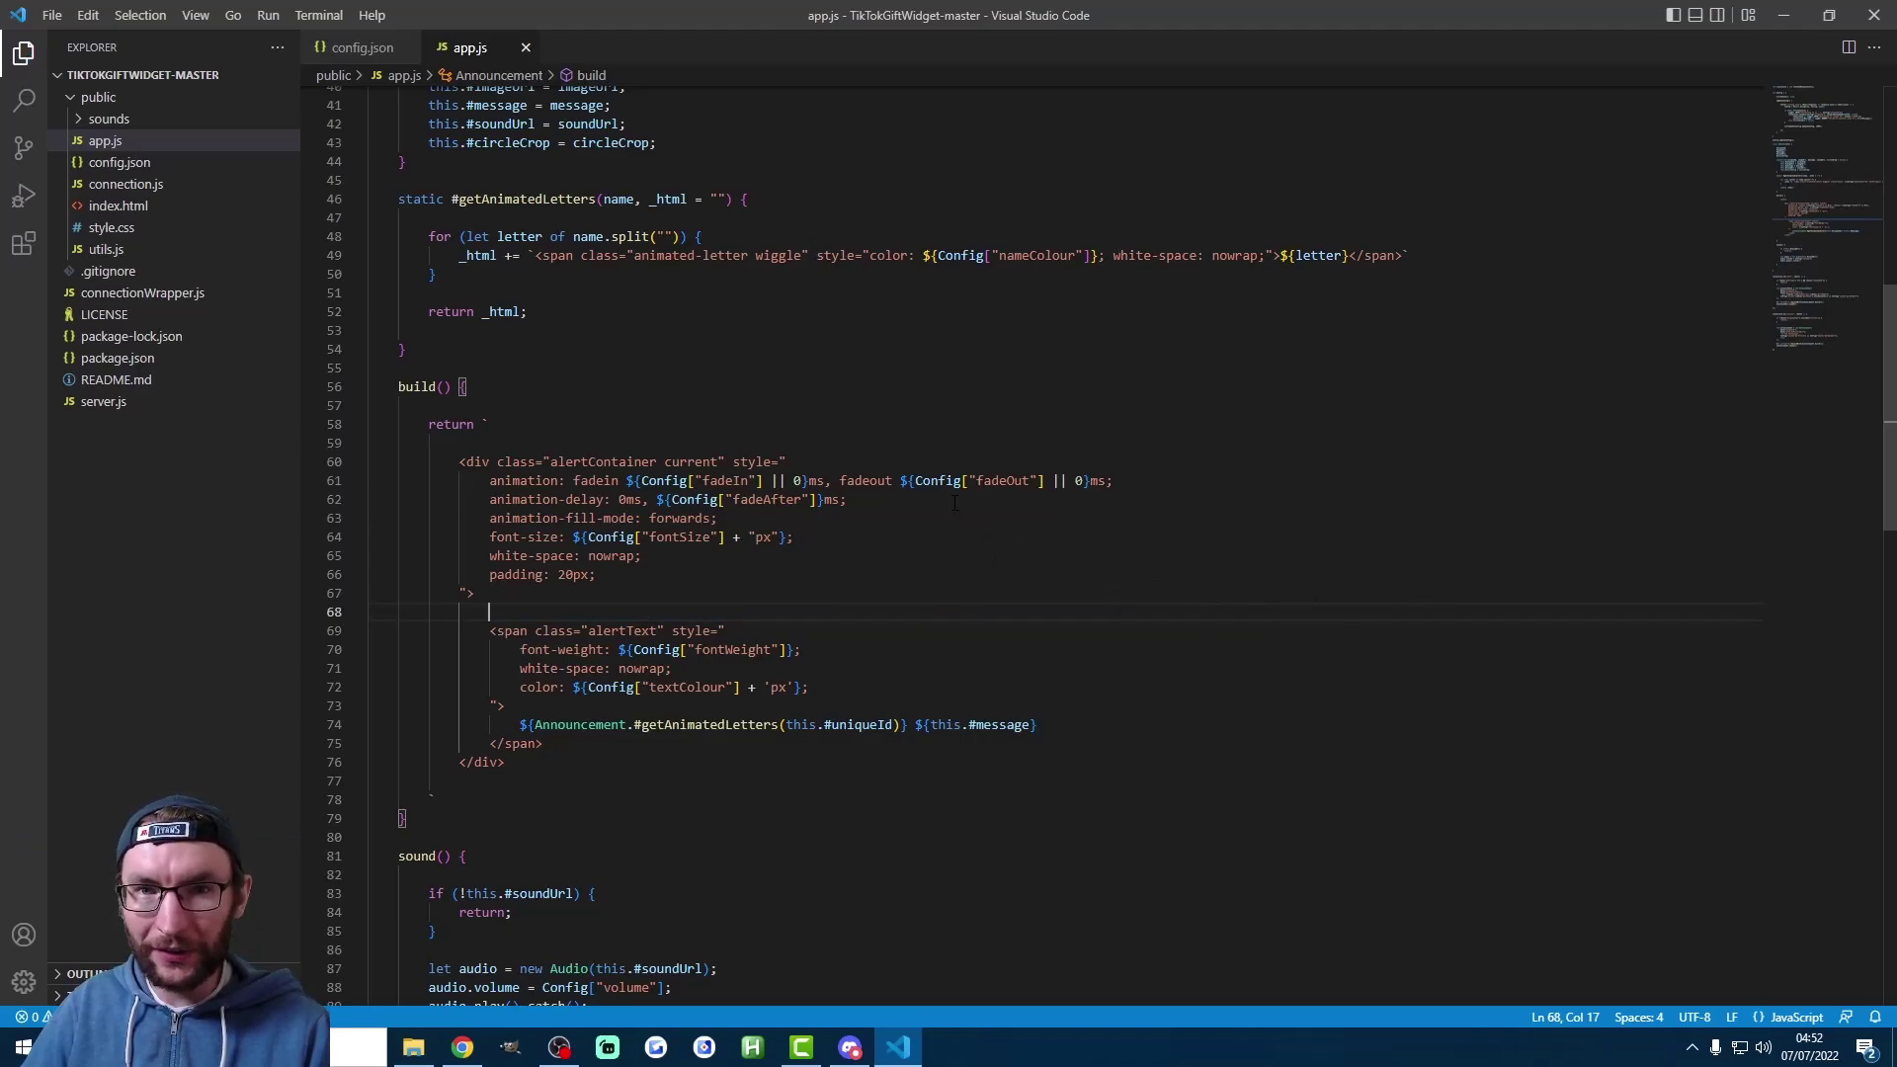
# - Show the social handler's 'is now following!' message, then return to config.json
pyautogui.scroll(-10, 675, 520)
pyautogui.scroll(-5, 674, 520)
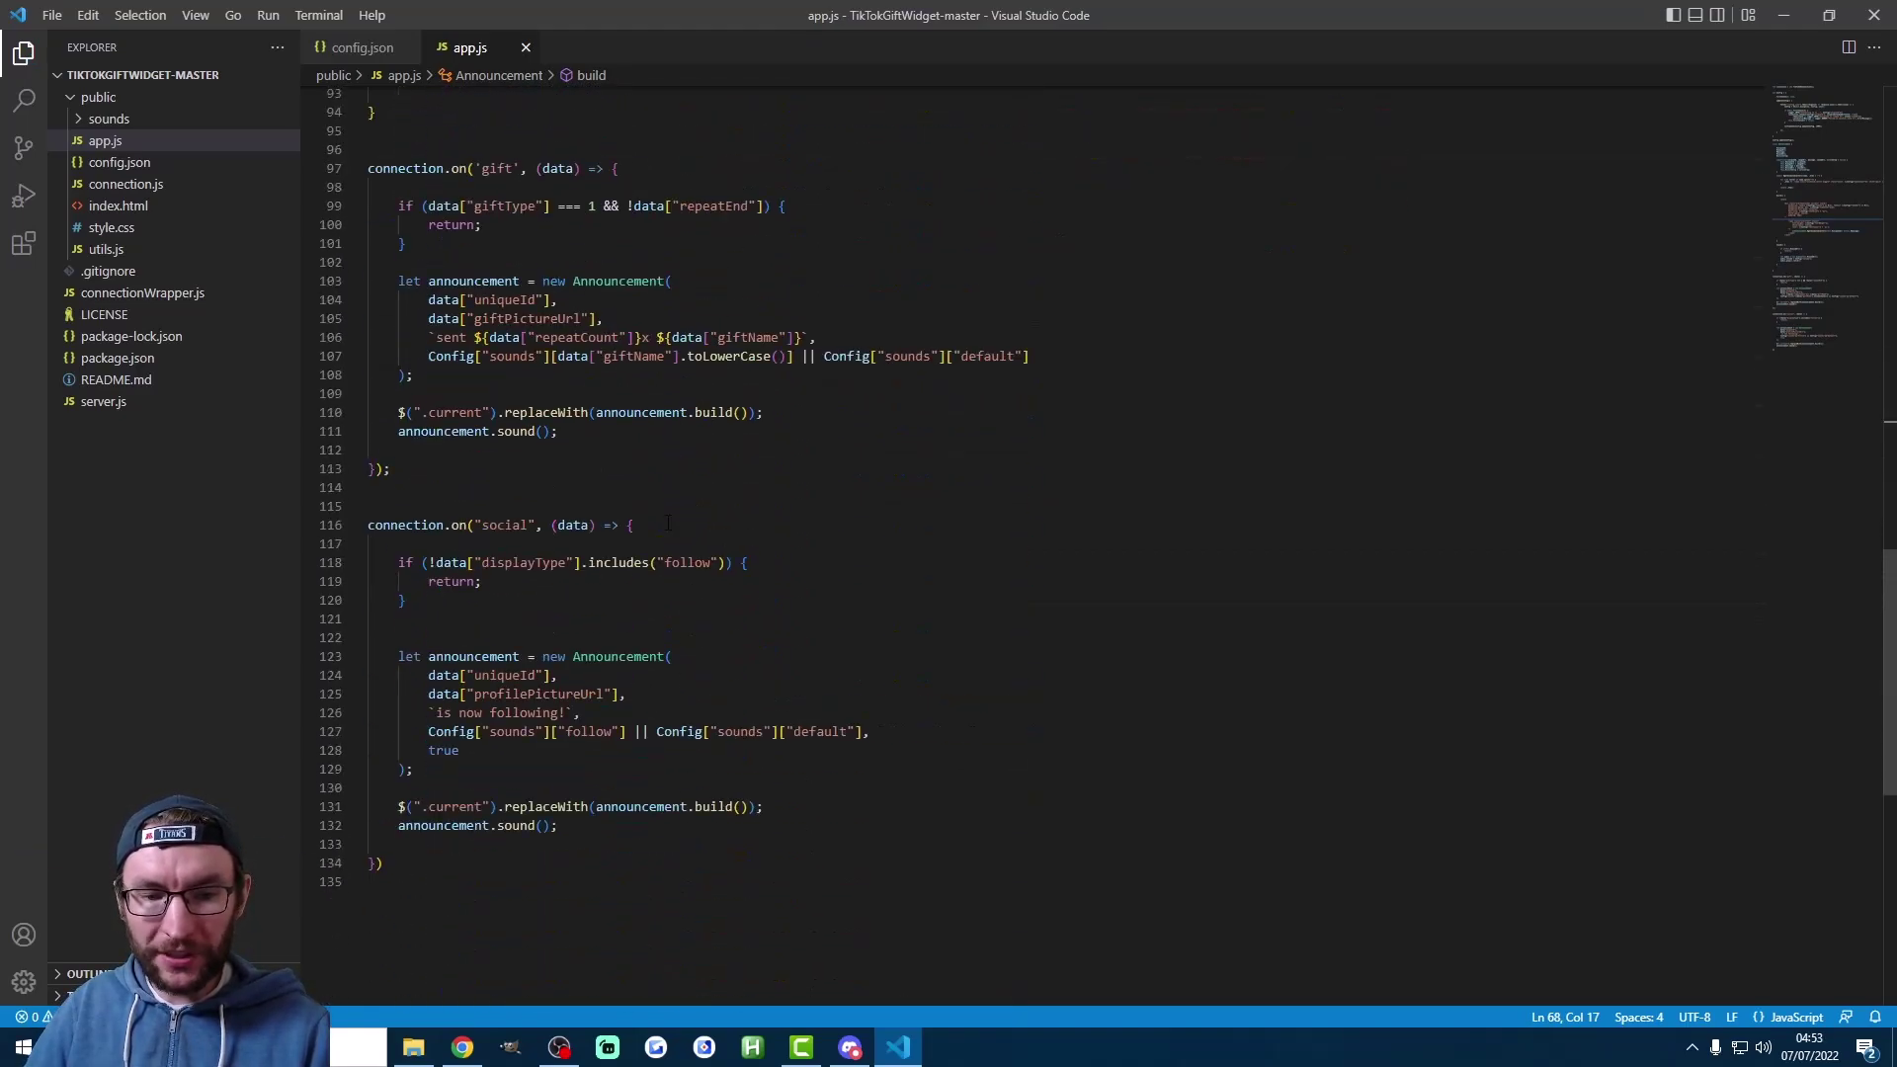
pyautogui.click(494, 613)
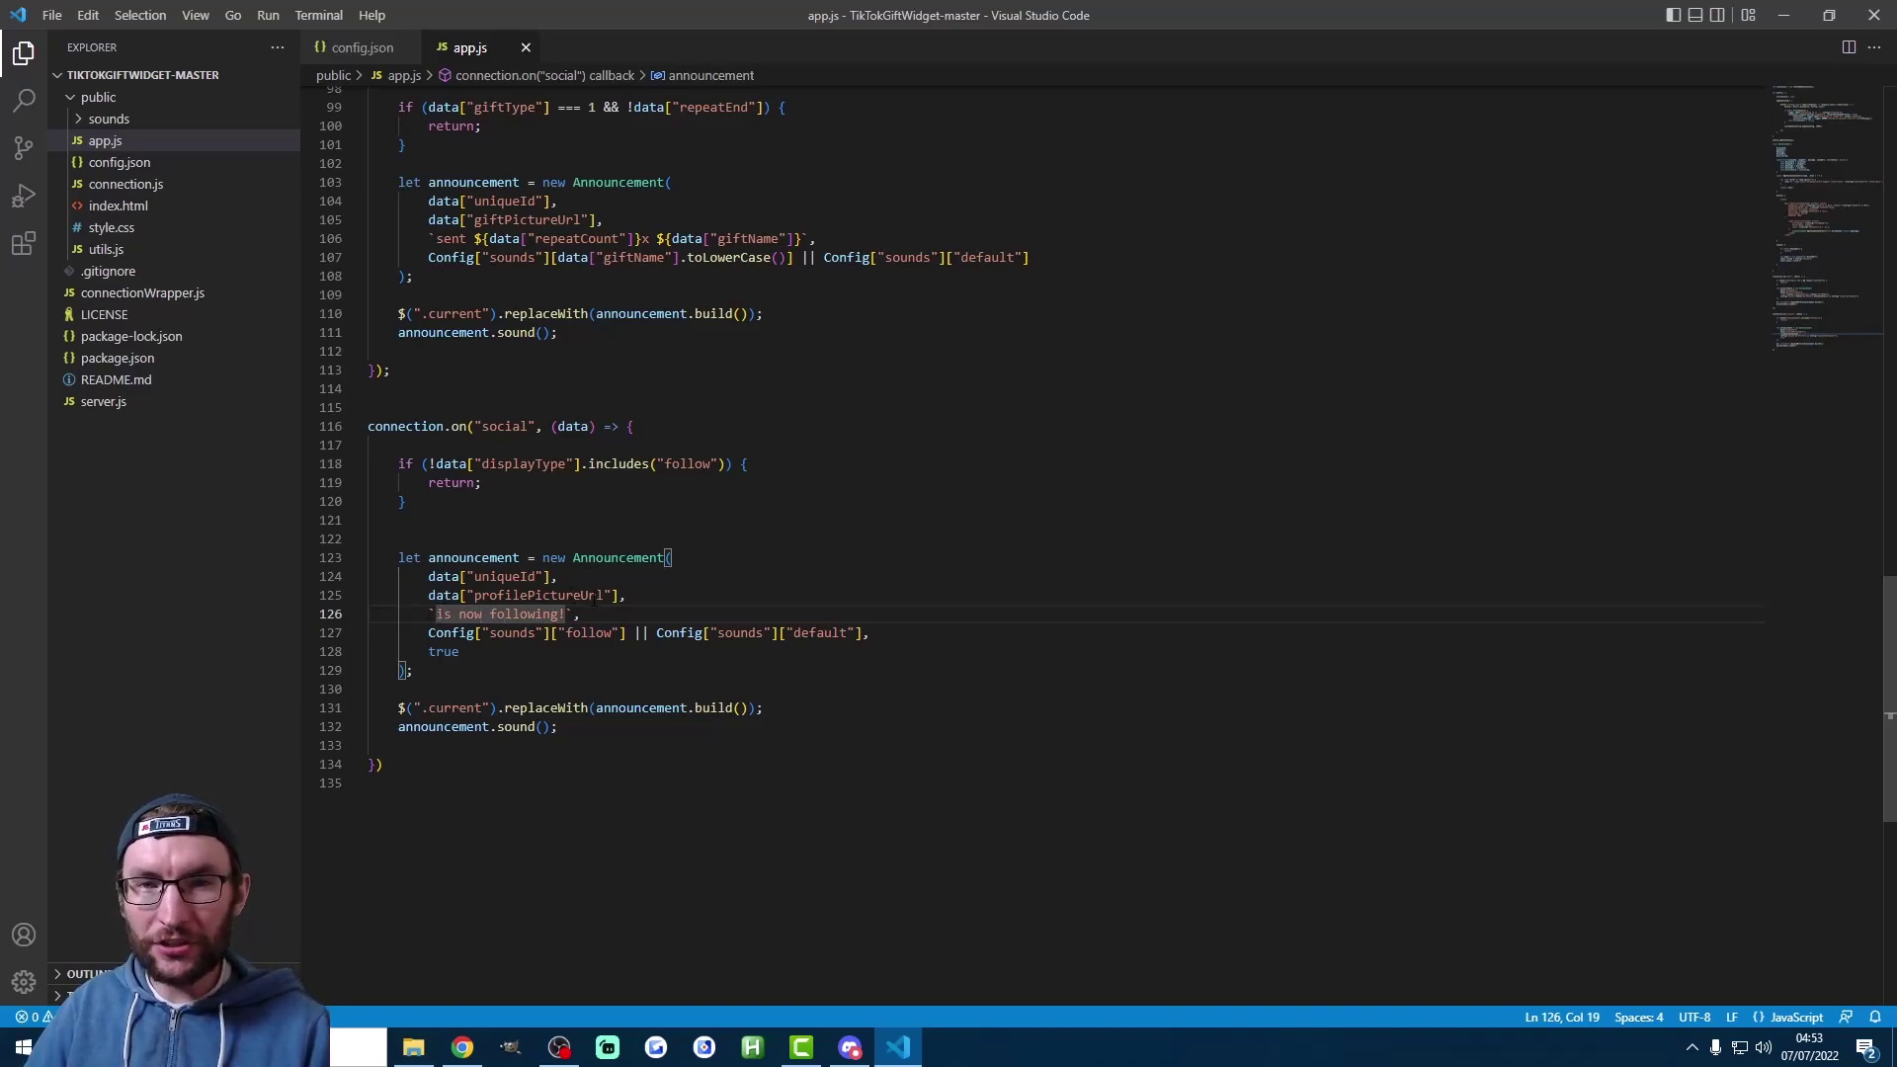
pyautogui.hotkey('ctrl', 'Tab')
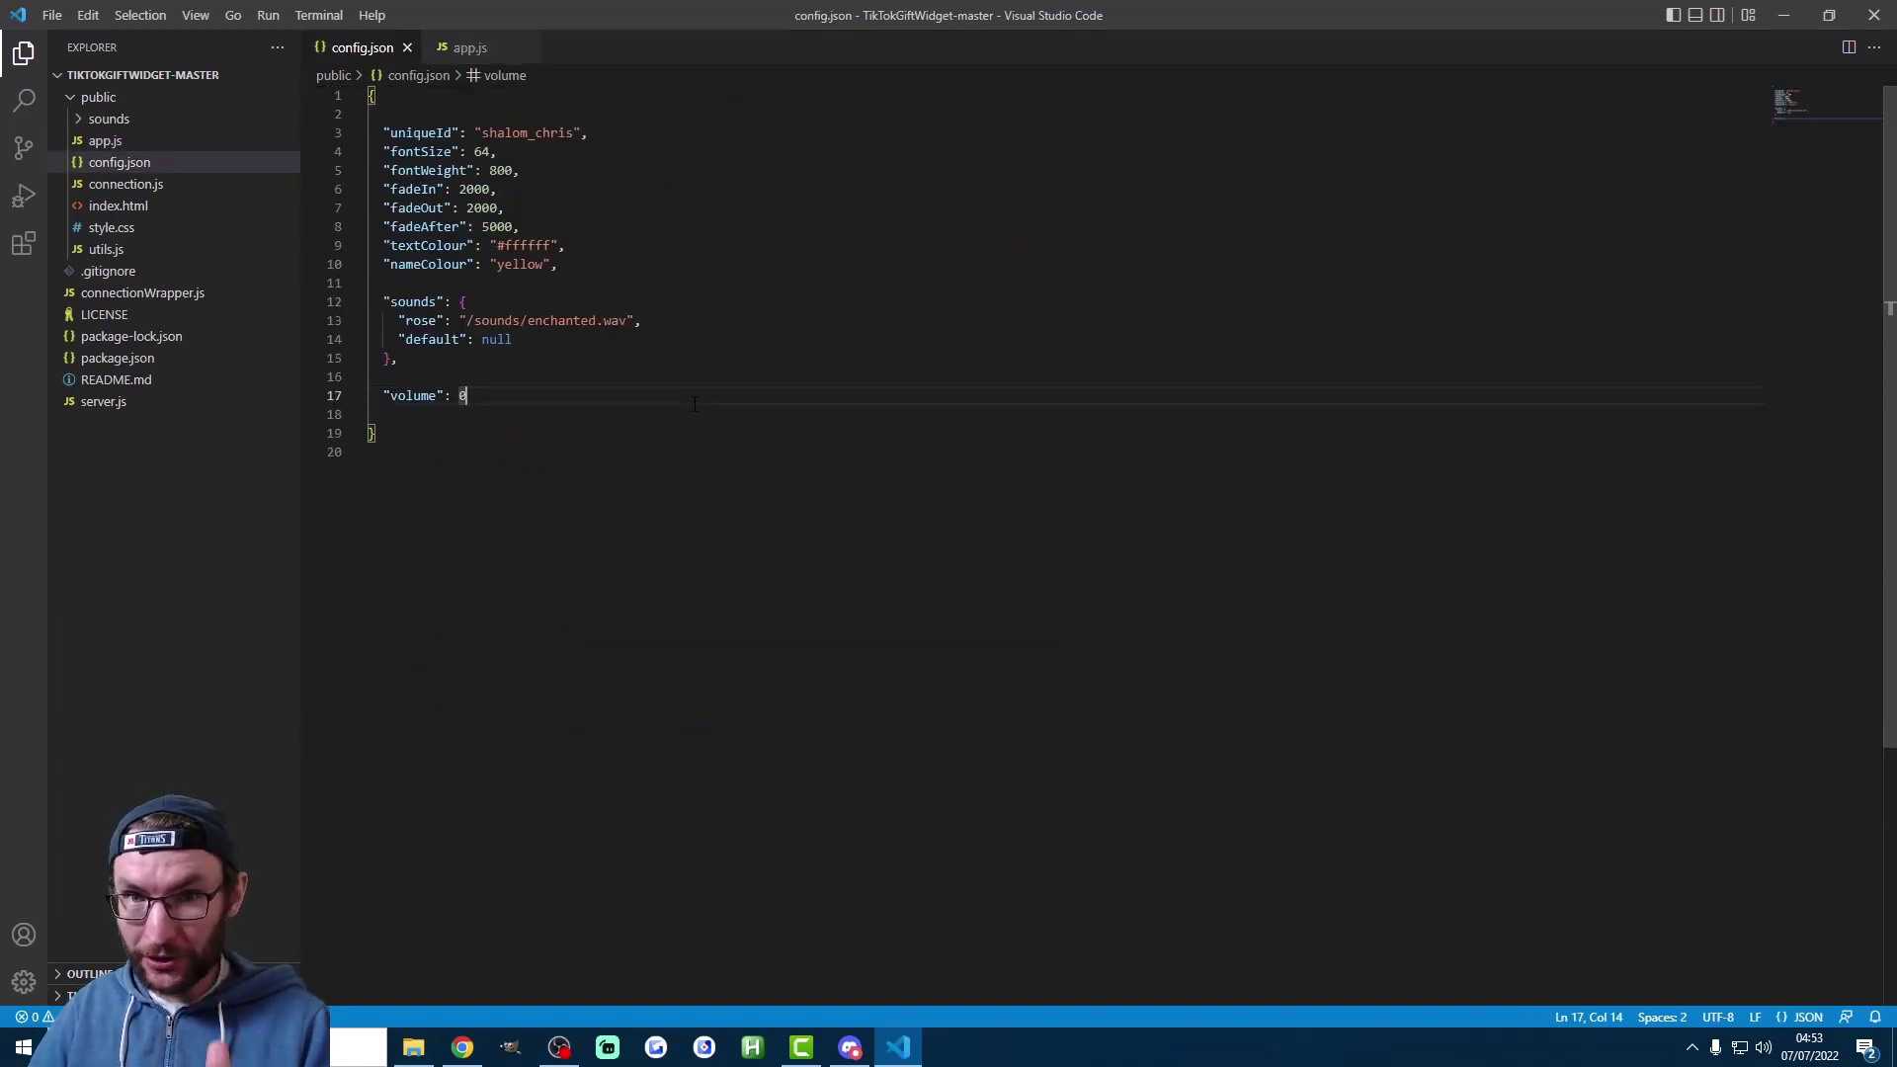
pyautogui.hotkey('alt', 'Tab')
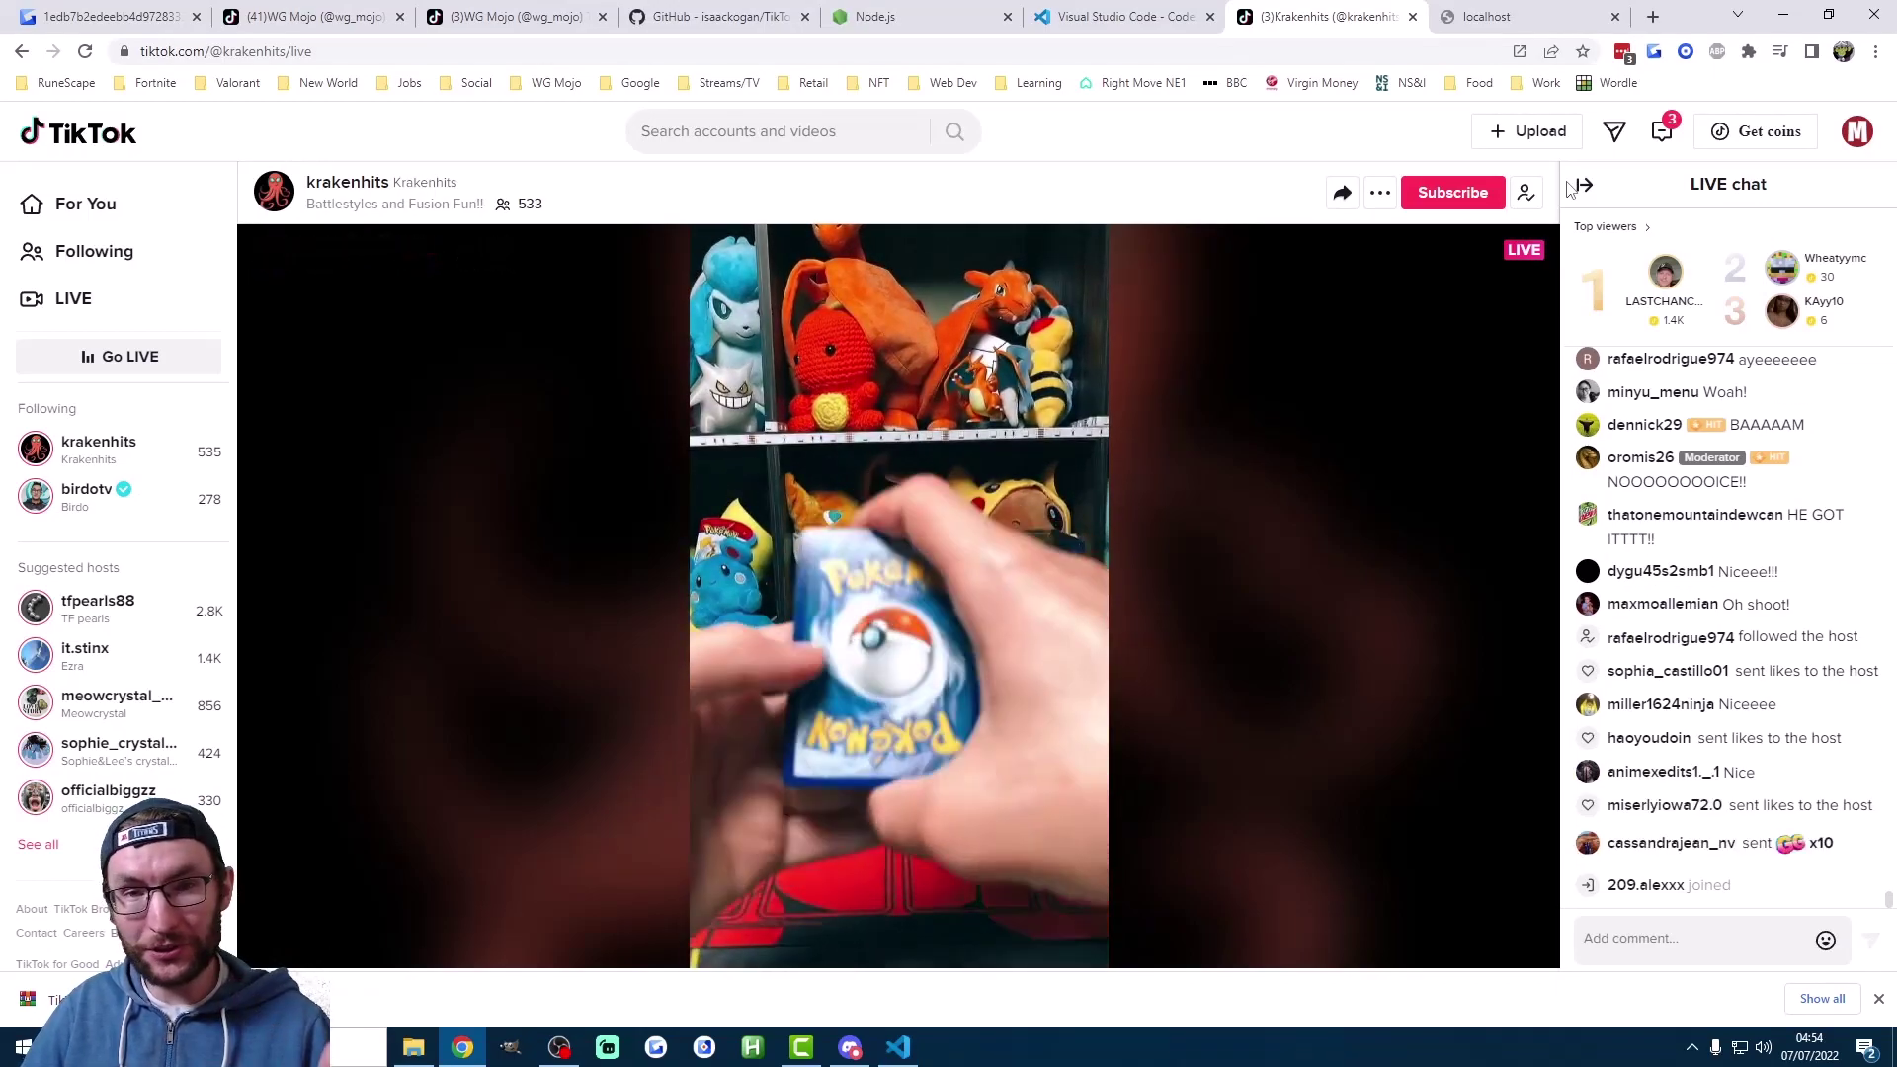
pyautogui.doubleClick(333, 51)
pyautogui.hotkey('ctrl', 'c')
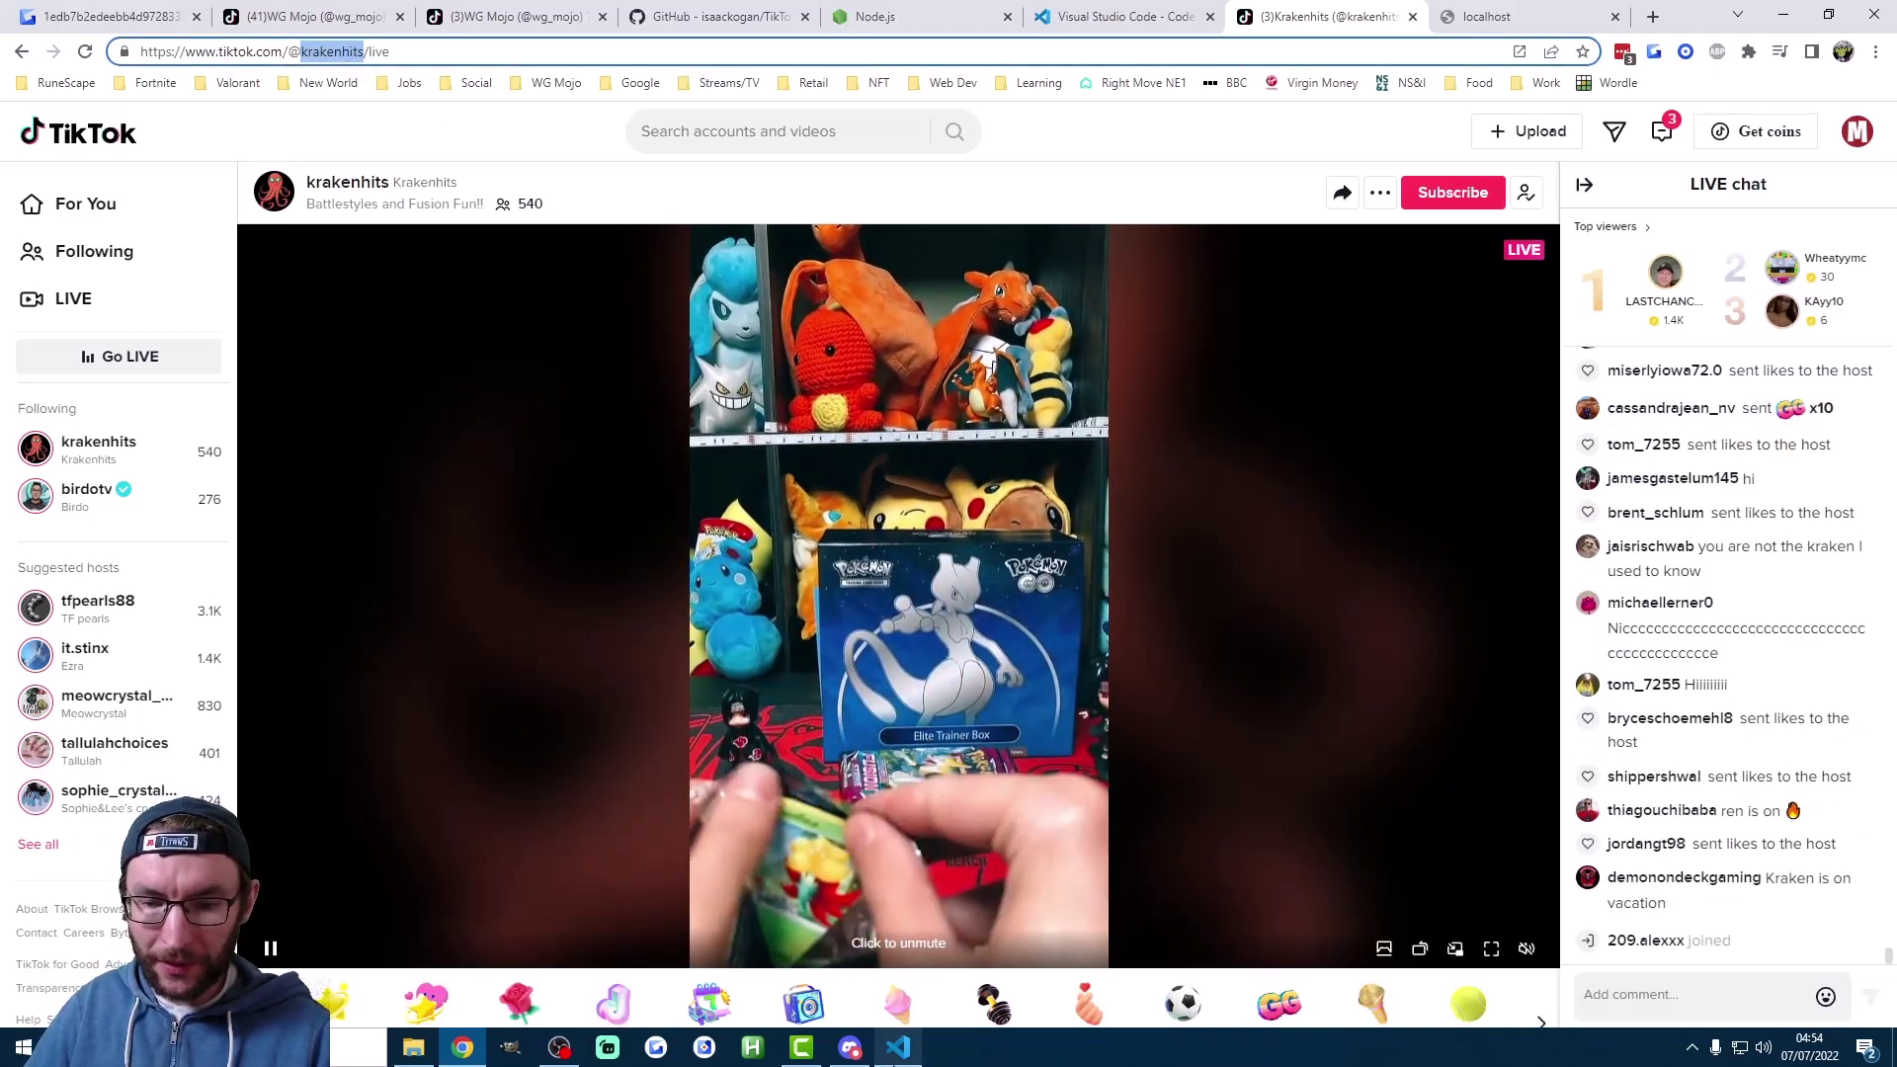
pyautogui.hotkey('alt', 'Tab')
# - Paste the streamer's TikTok username as uniqueId in config.json and save the file
pyautogui.click(129, 166)
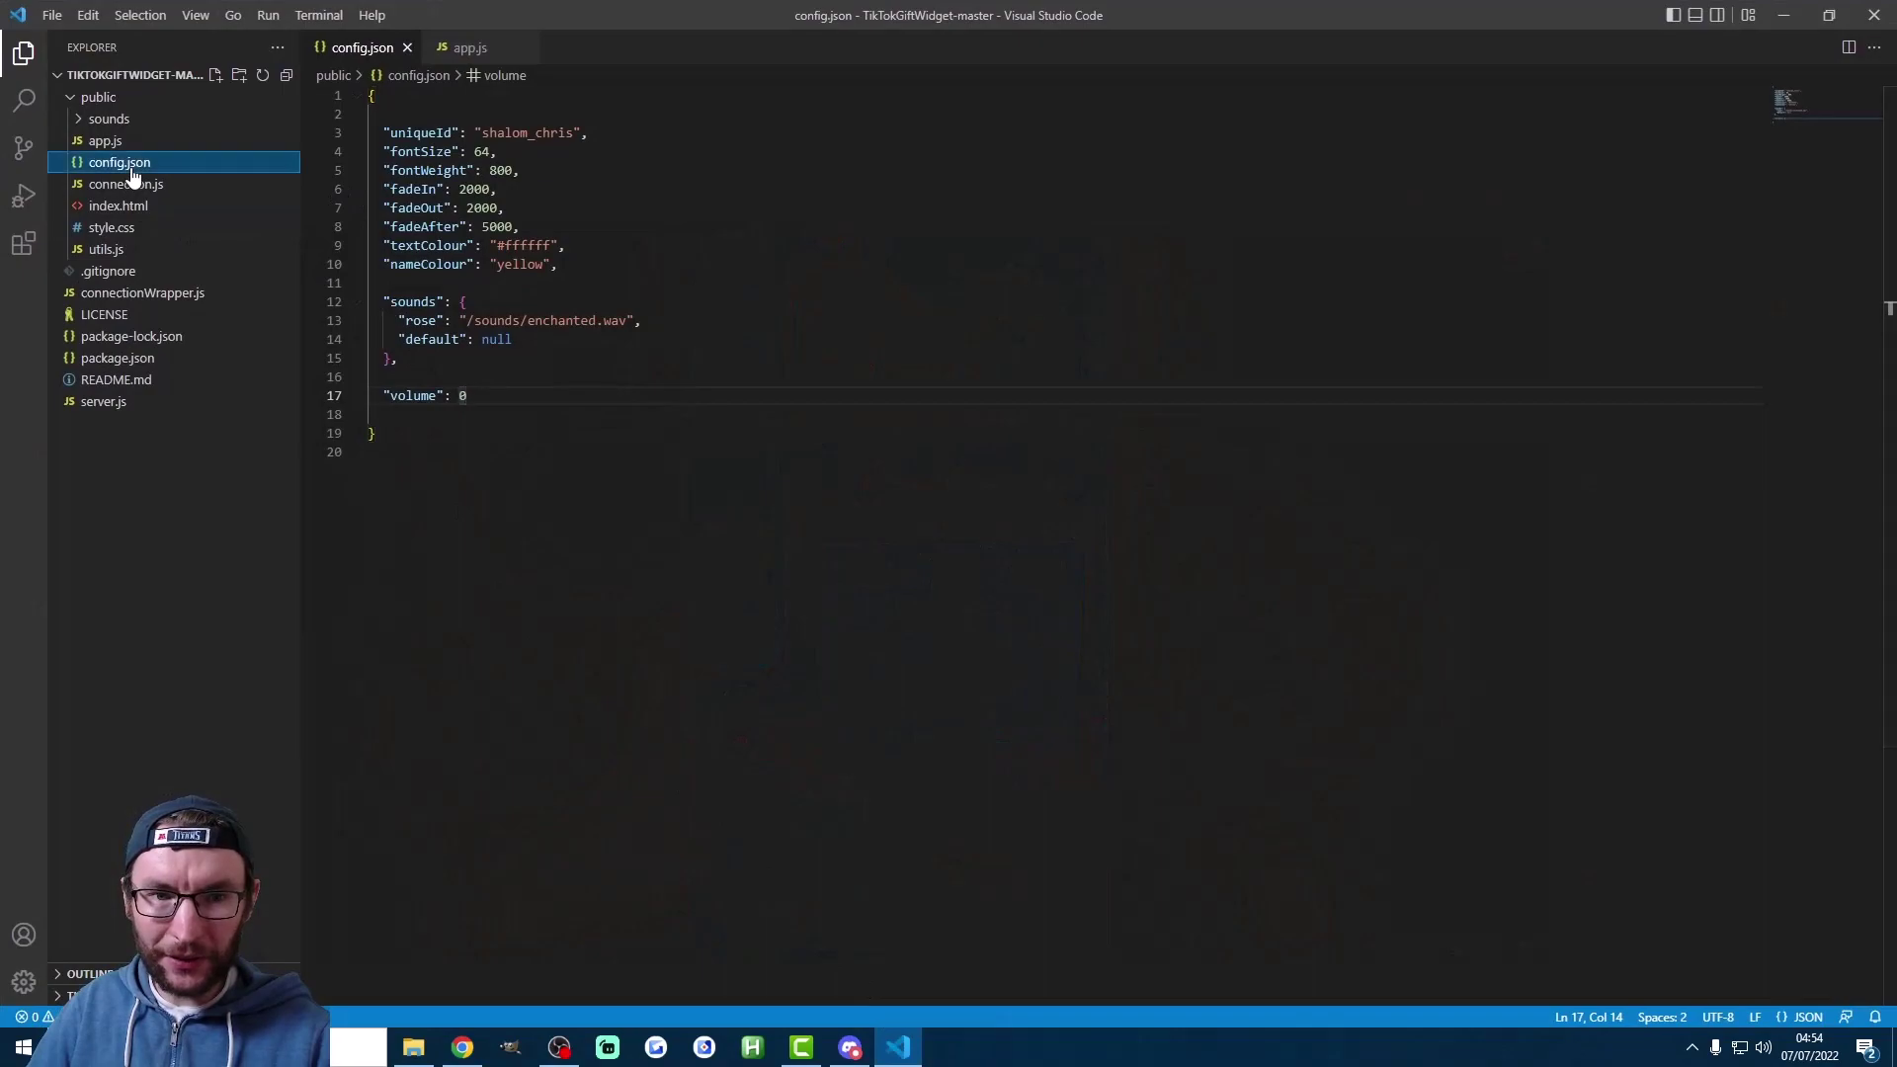
pyautogui.doubleClick(523, 133)
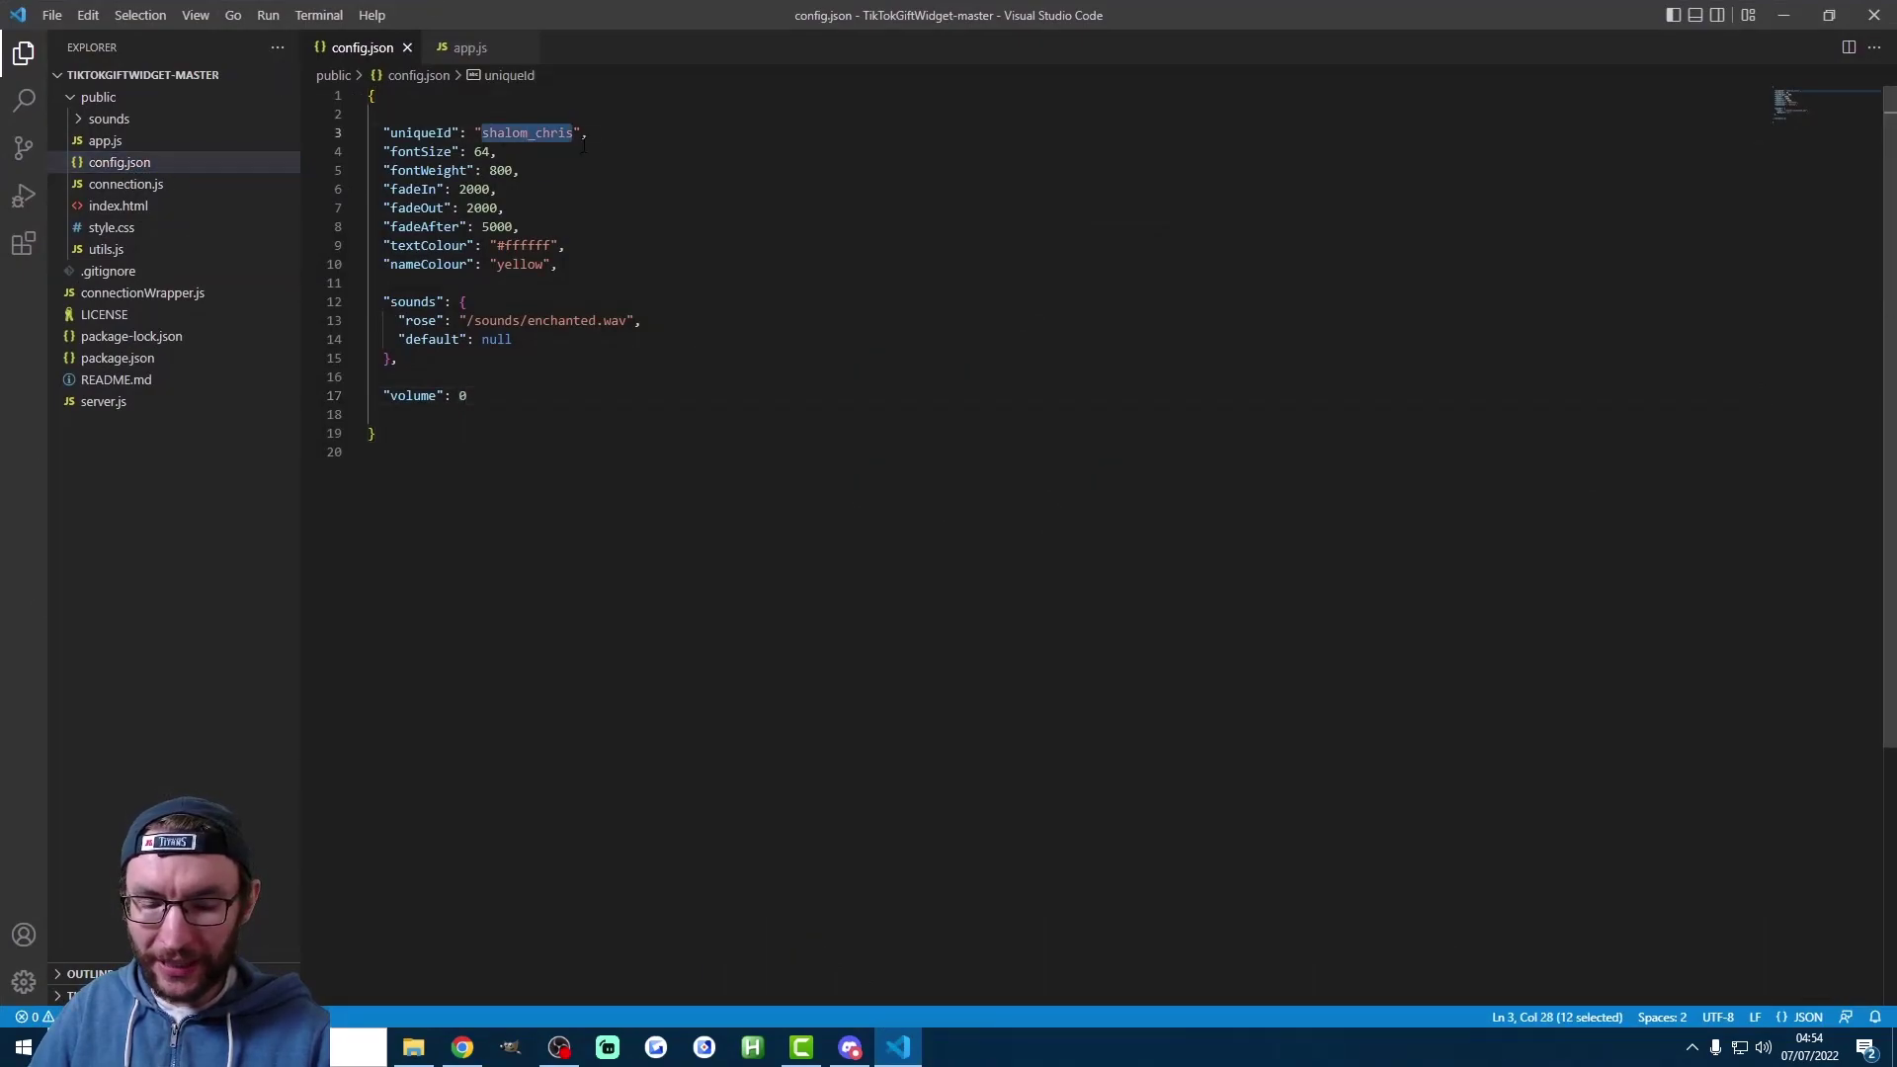
pyautogui.hotkey('ctrl', 'v')
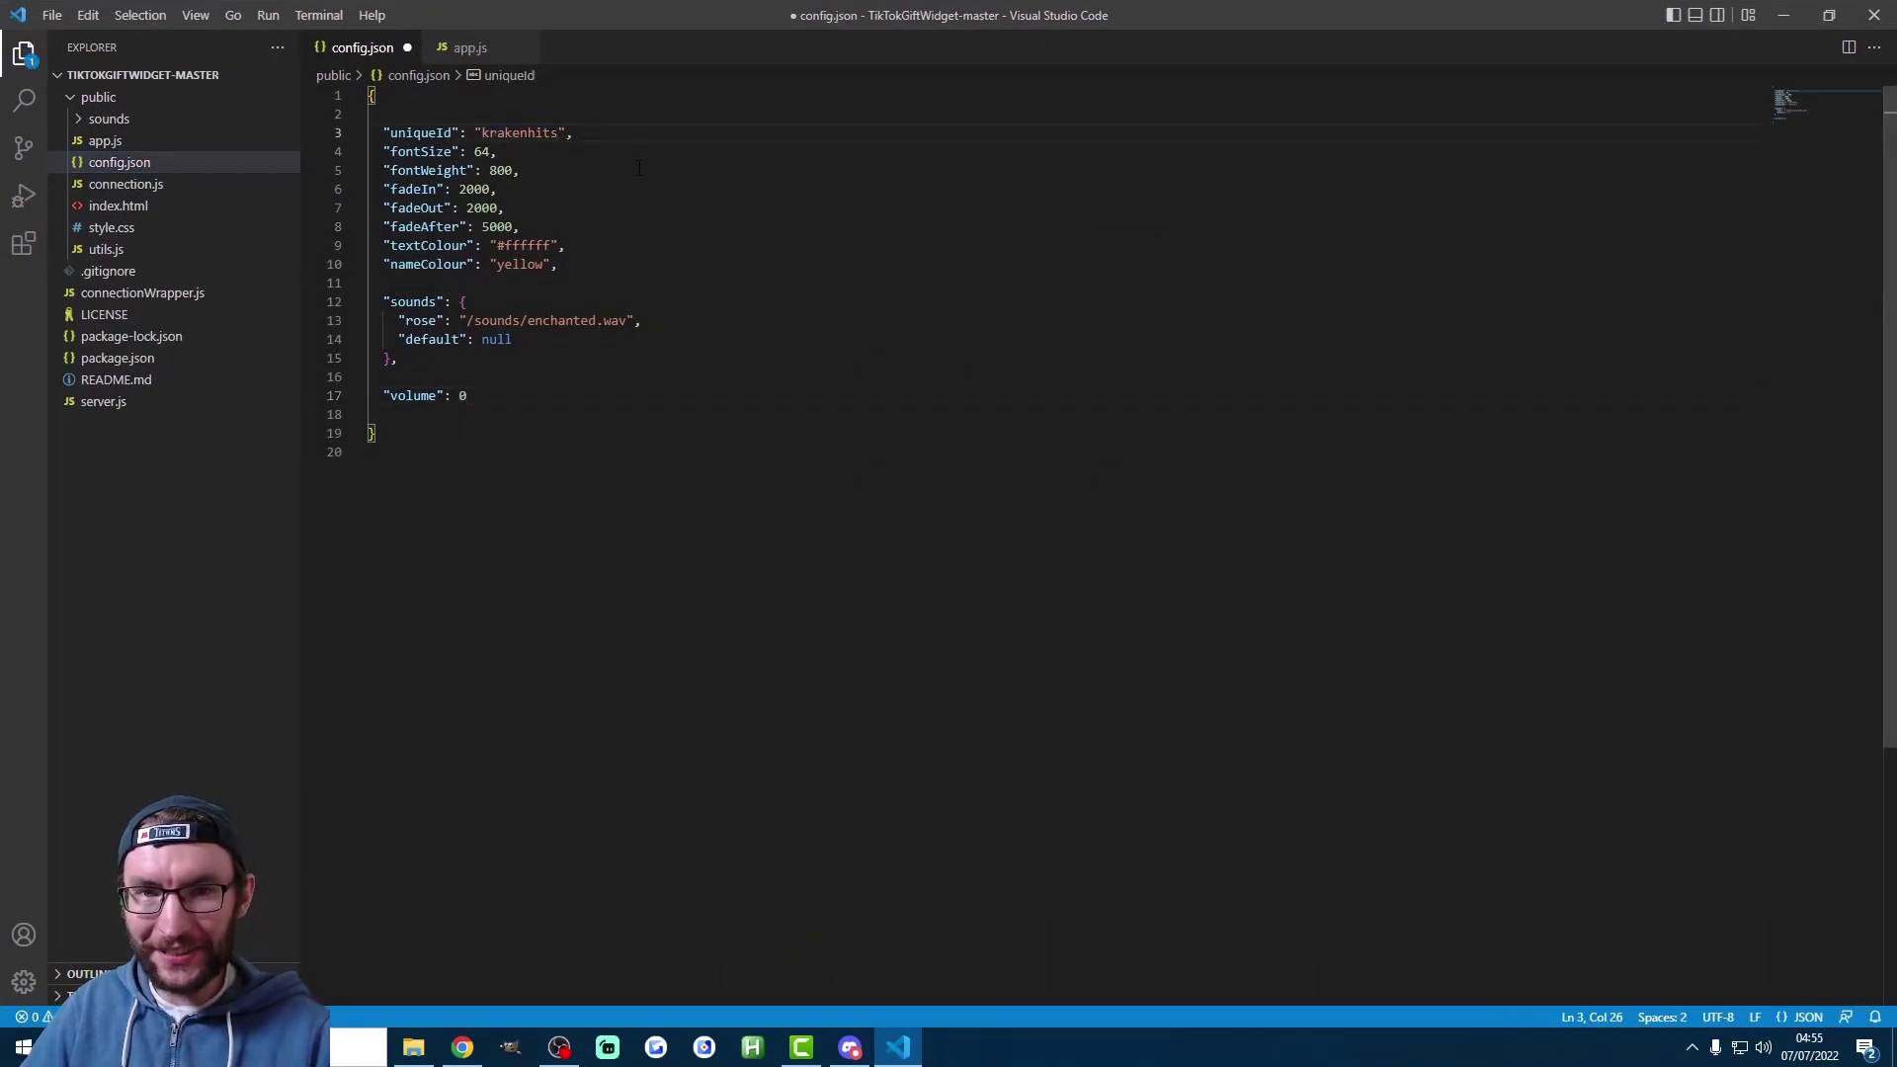
pyautogui.click(607, 124)
pyautogui.hotkey('ctrl', 's')
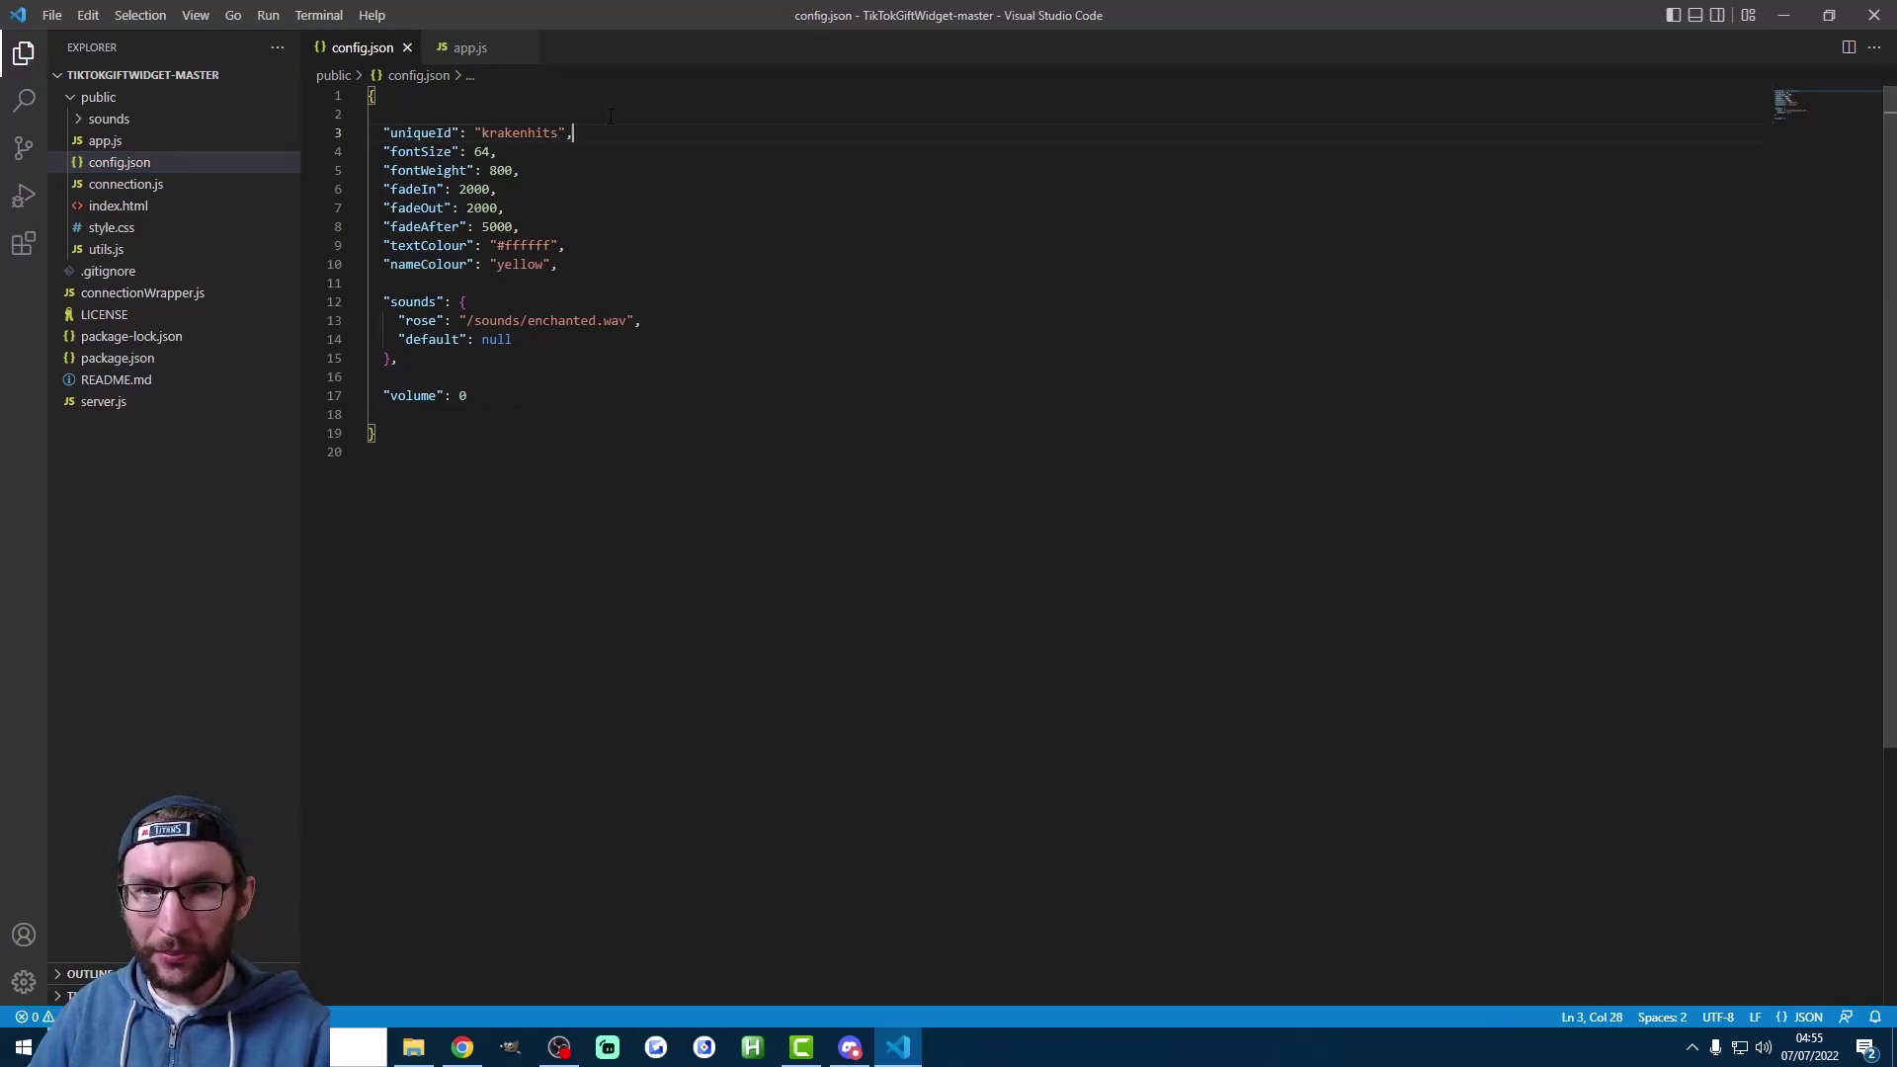
# - Open a new terminal and run npm install to add the project's packages
pyautogui.click(312, 14)
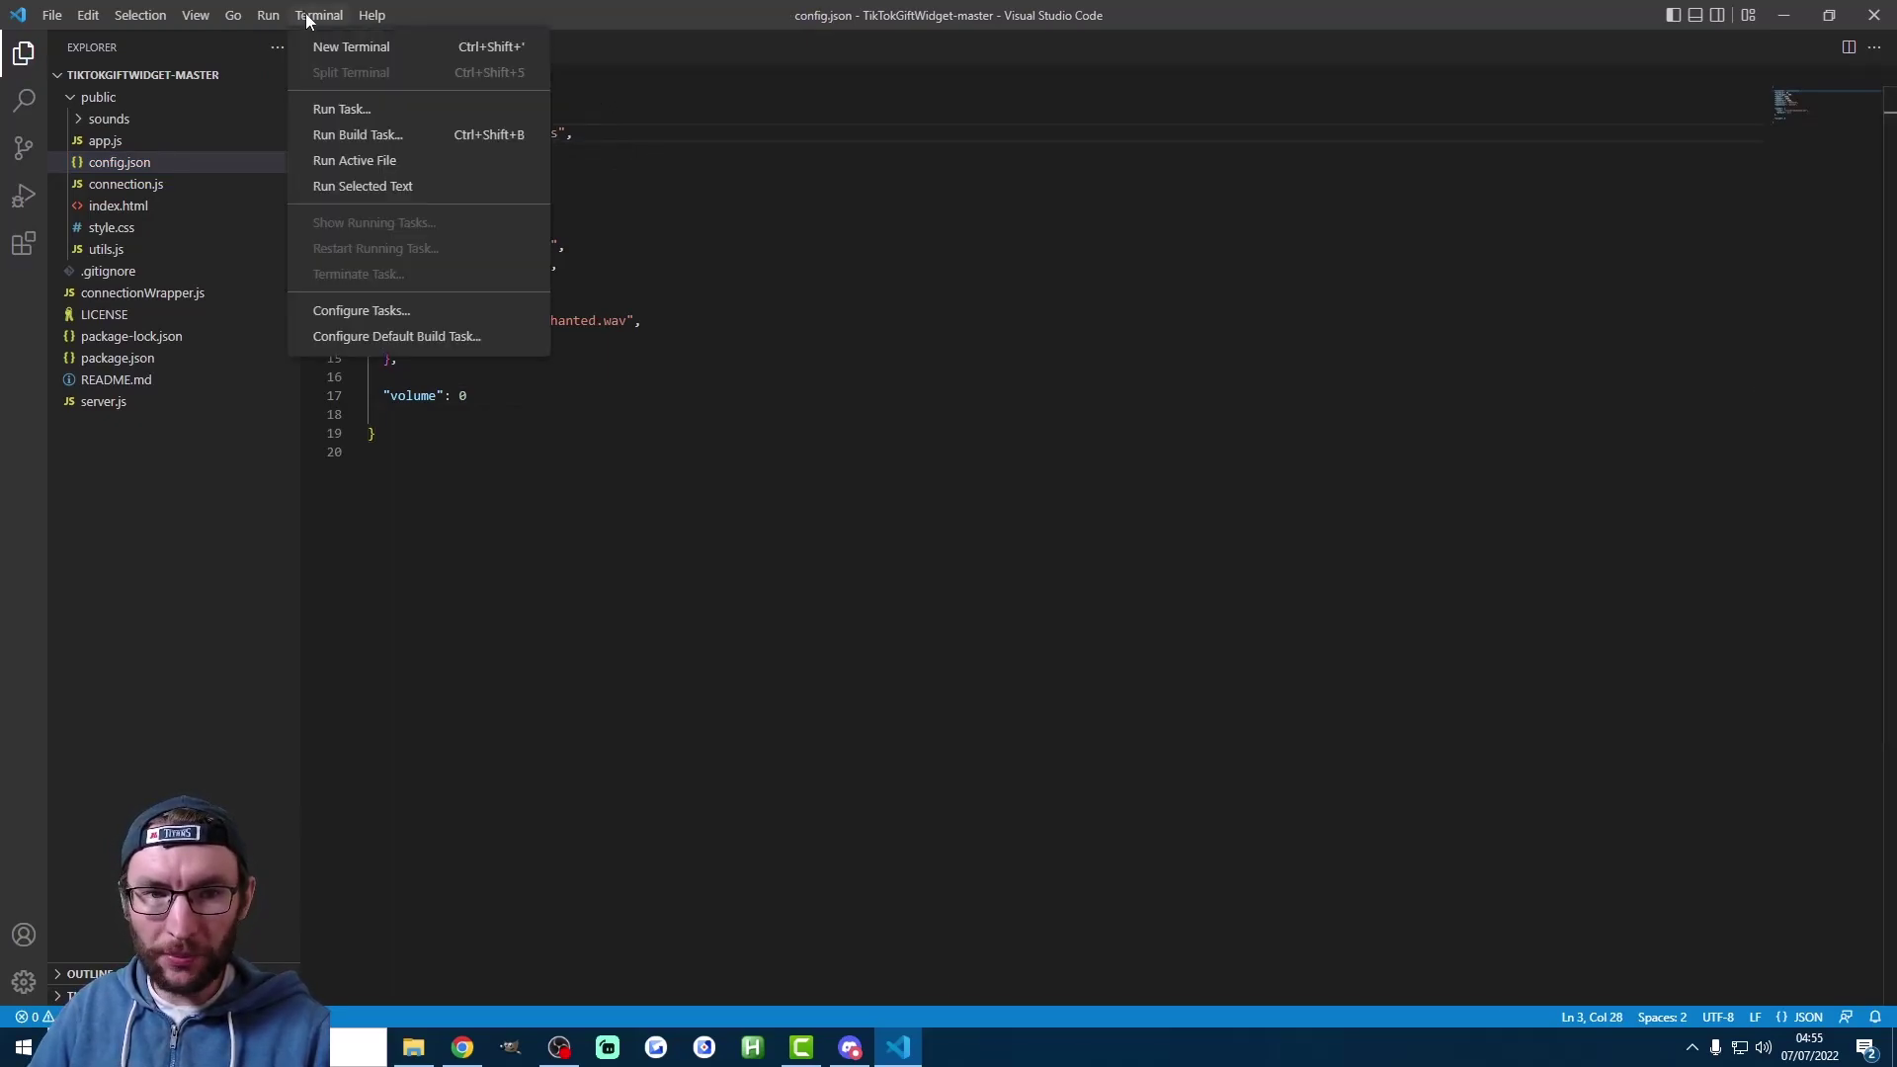
pyautogui.click(351, 52)
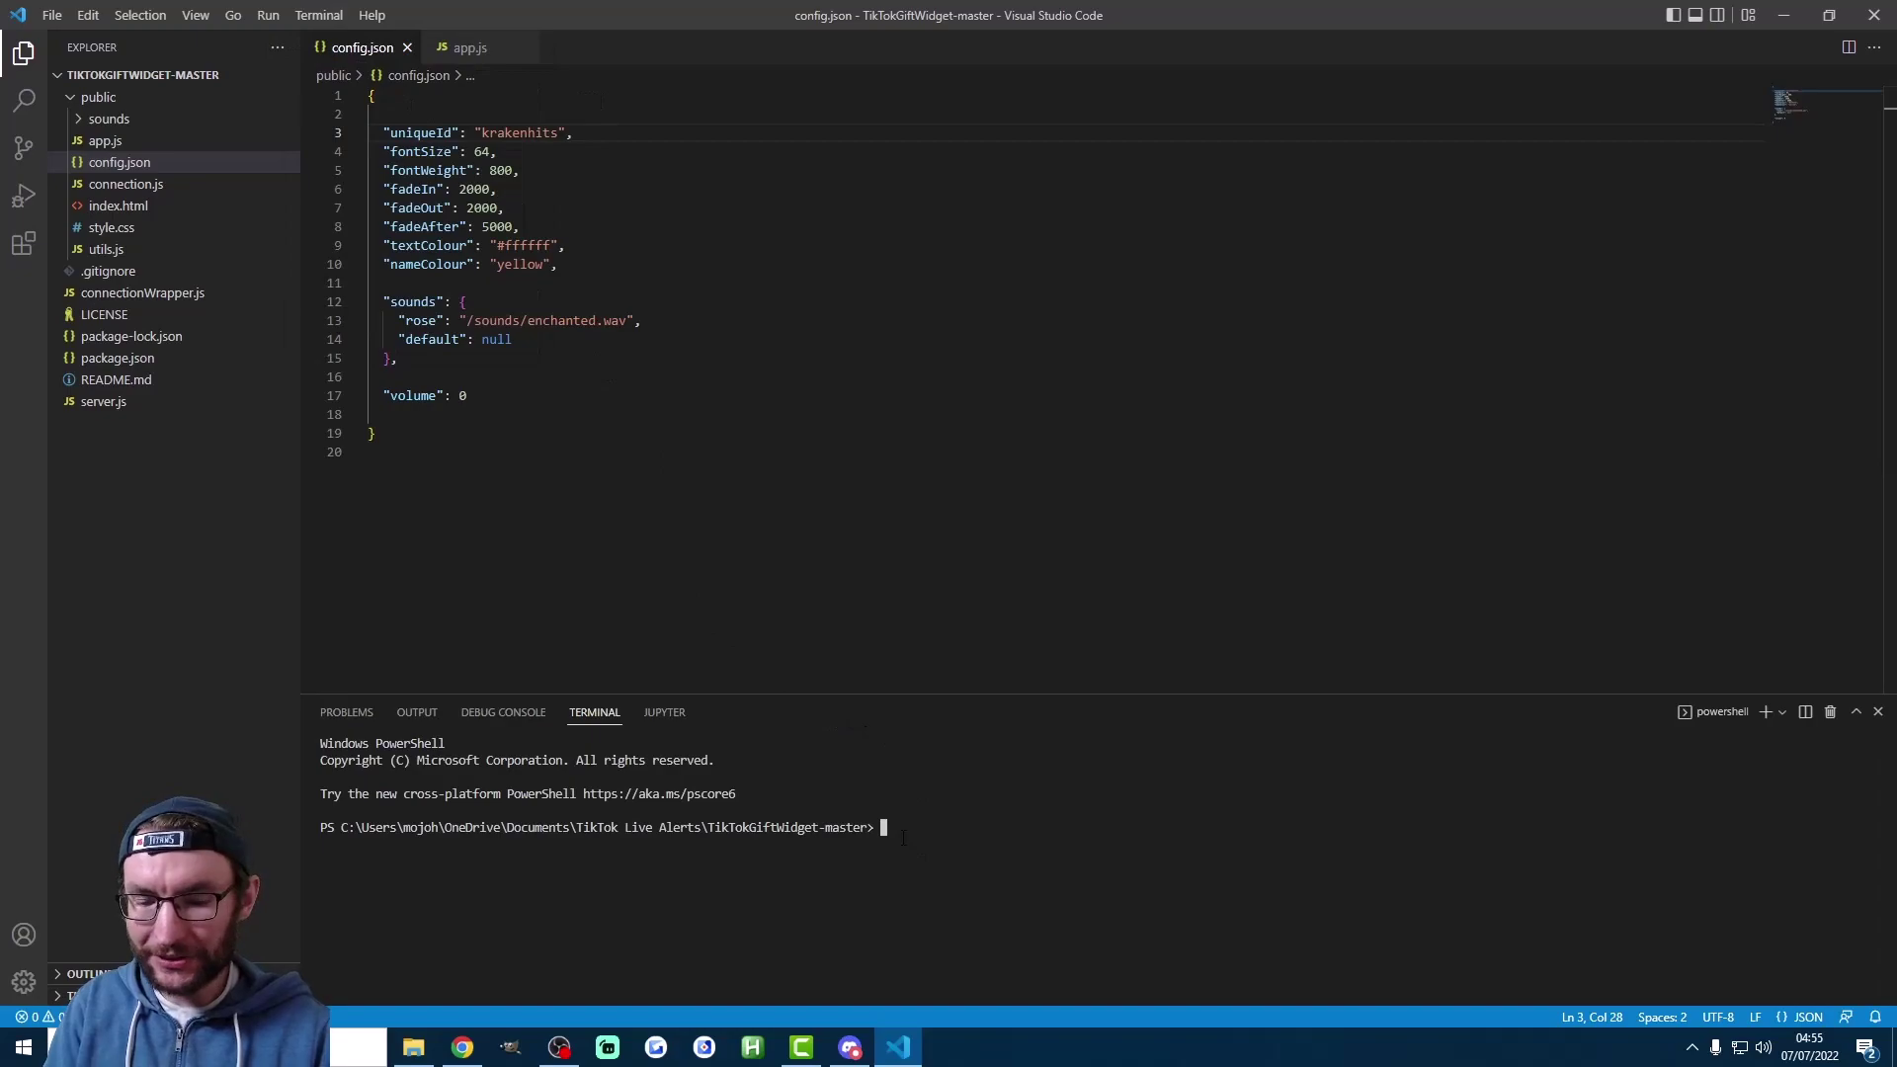
pyautogui.write('npm')
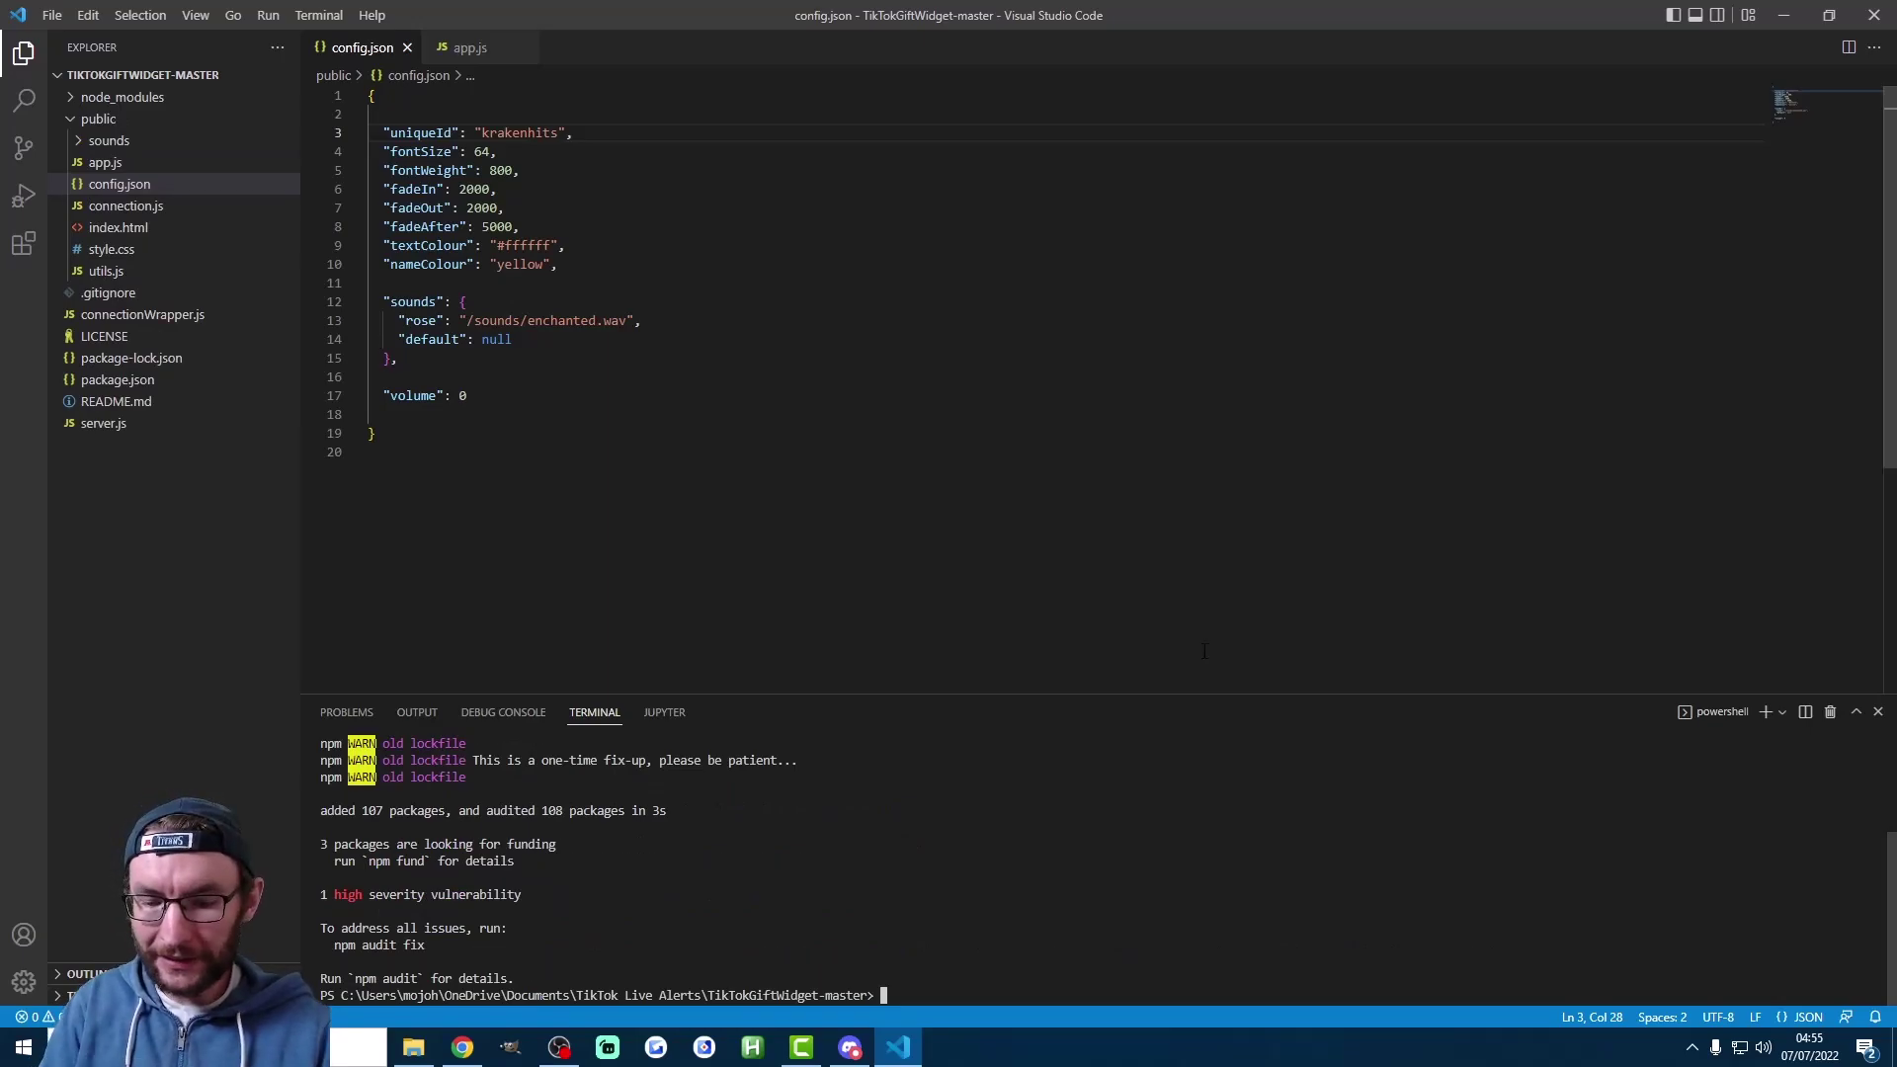
pyautogui.write('node serve')
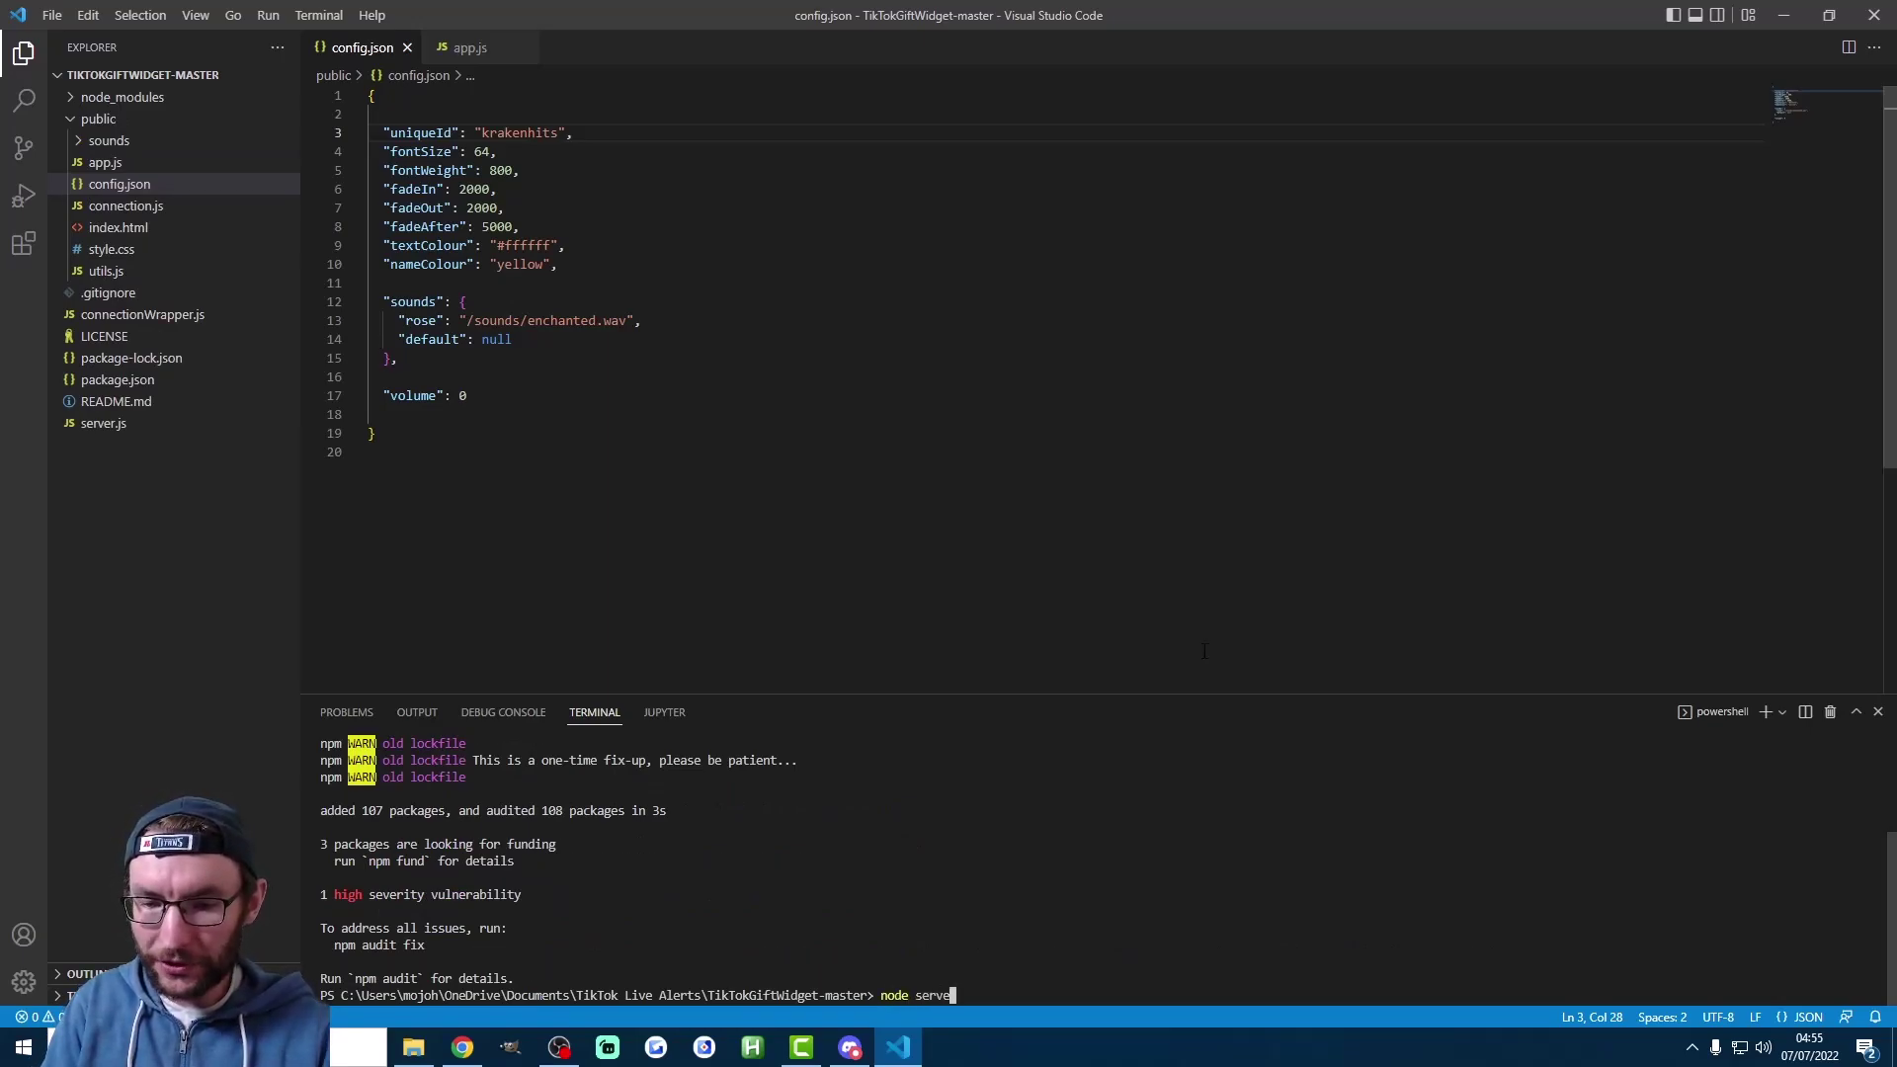
pyautogui.write('r.js')
pyautogui.press('Return')
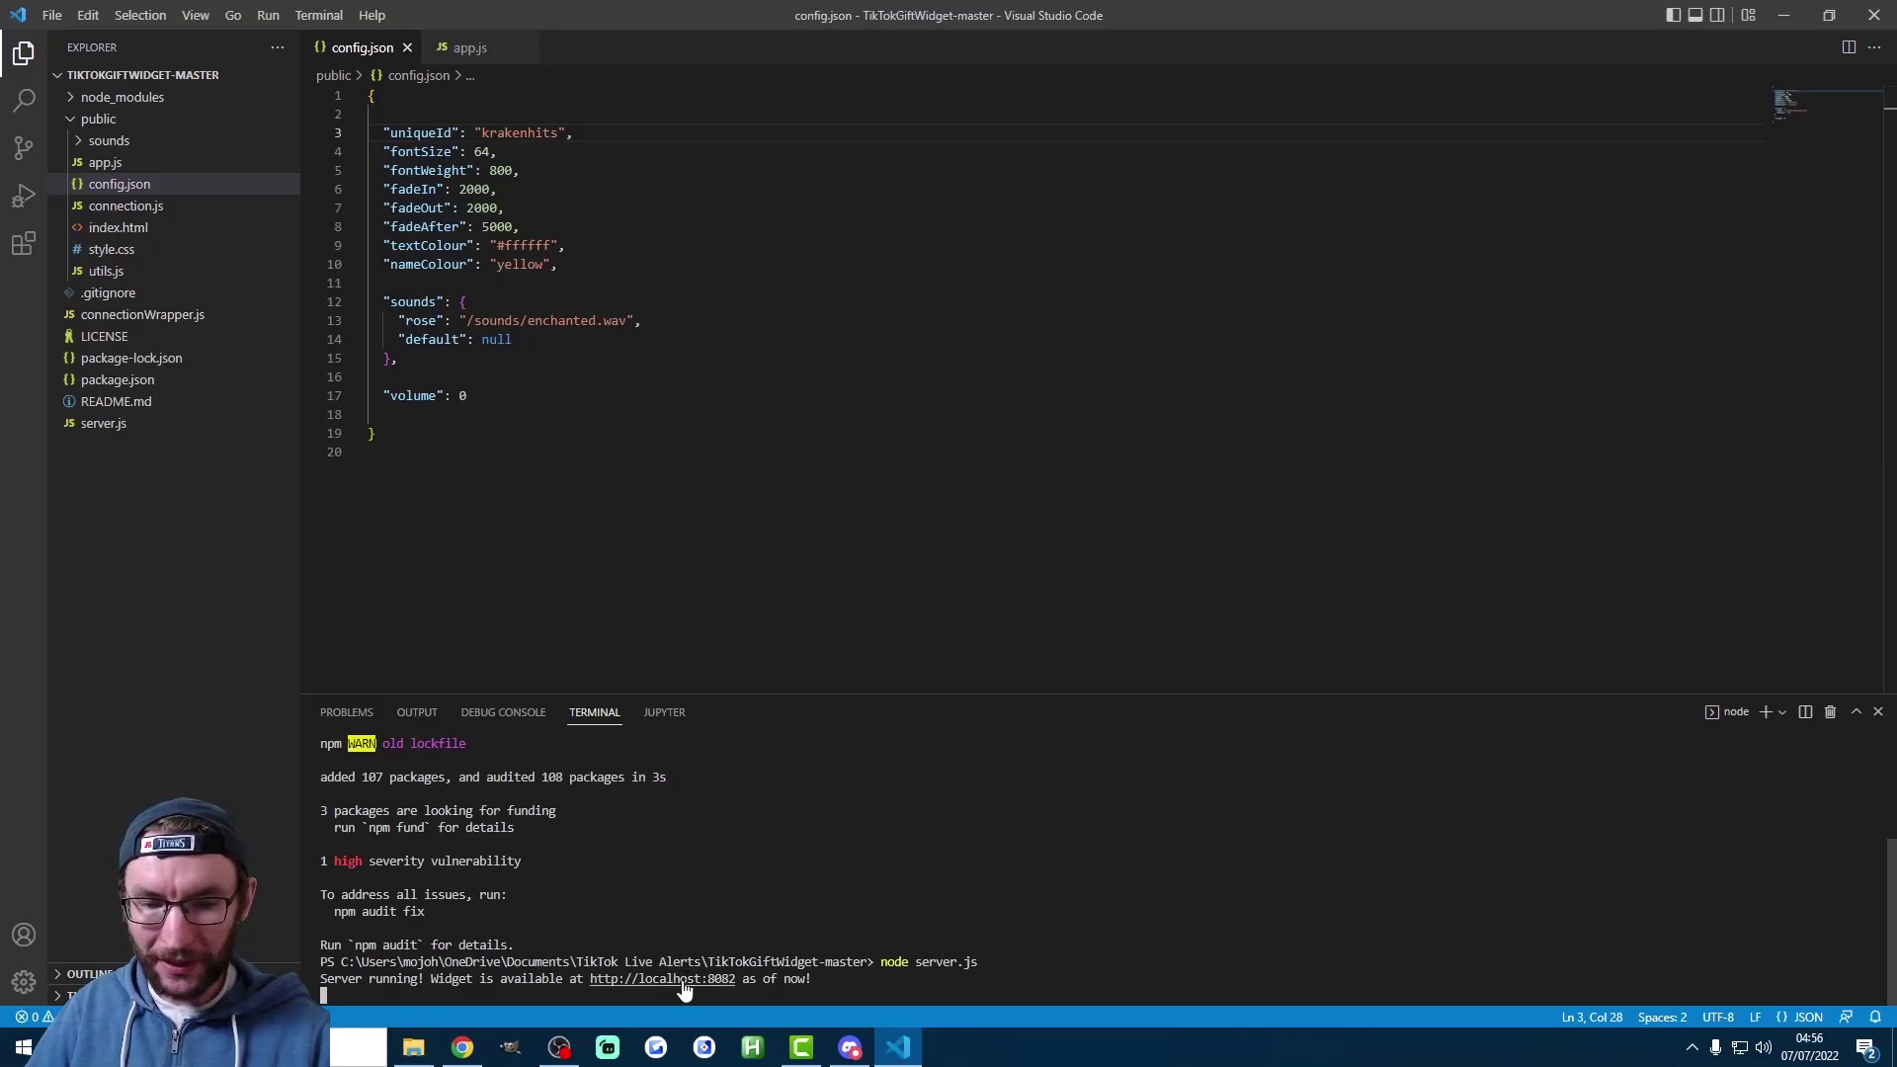
pyautogui.keyDown('ctrl'); pyautogui.click(694, 979); pyautogui.keyUp('ctrl')
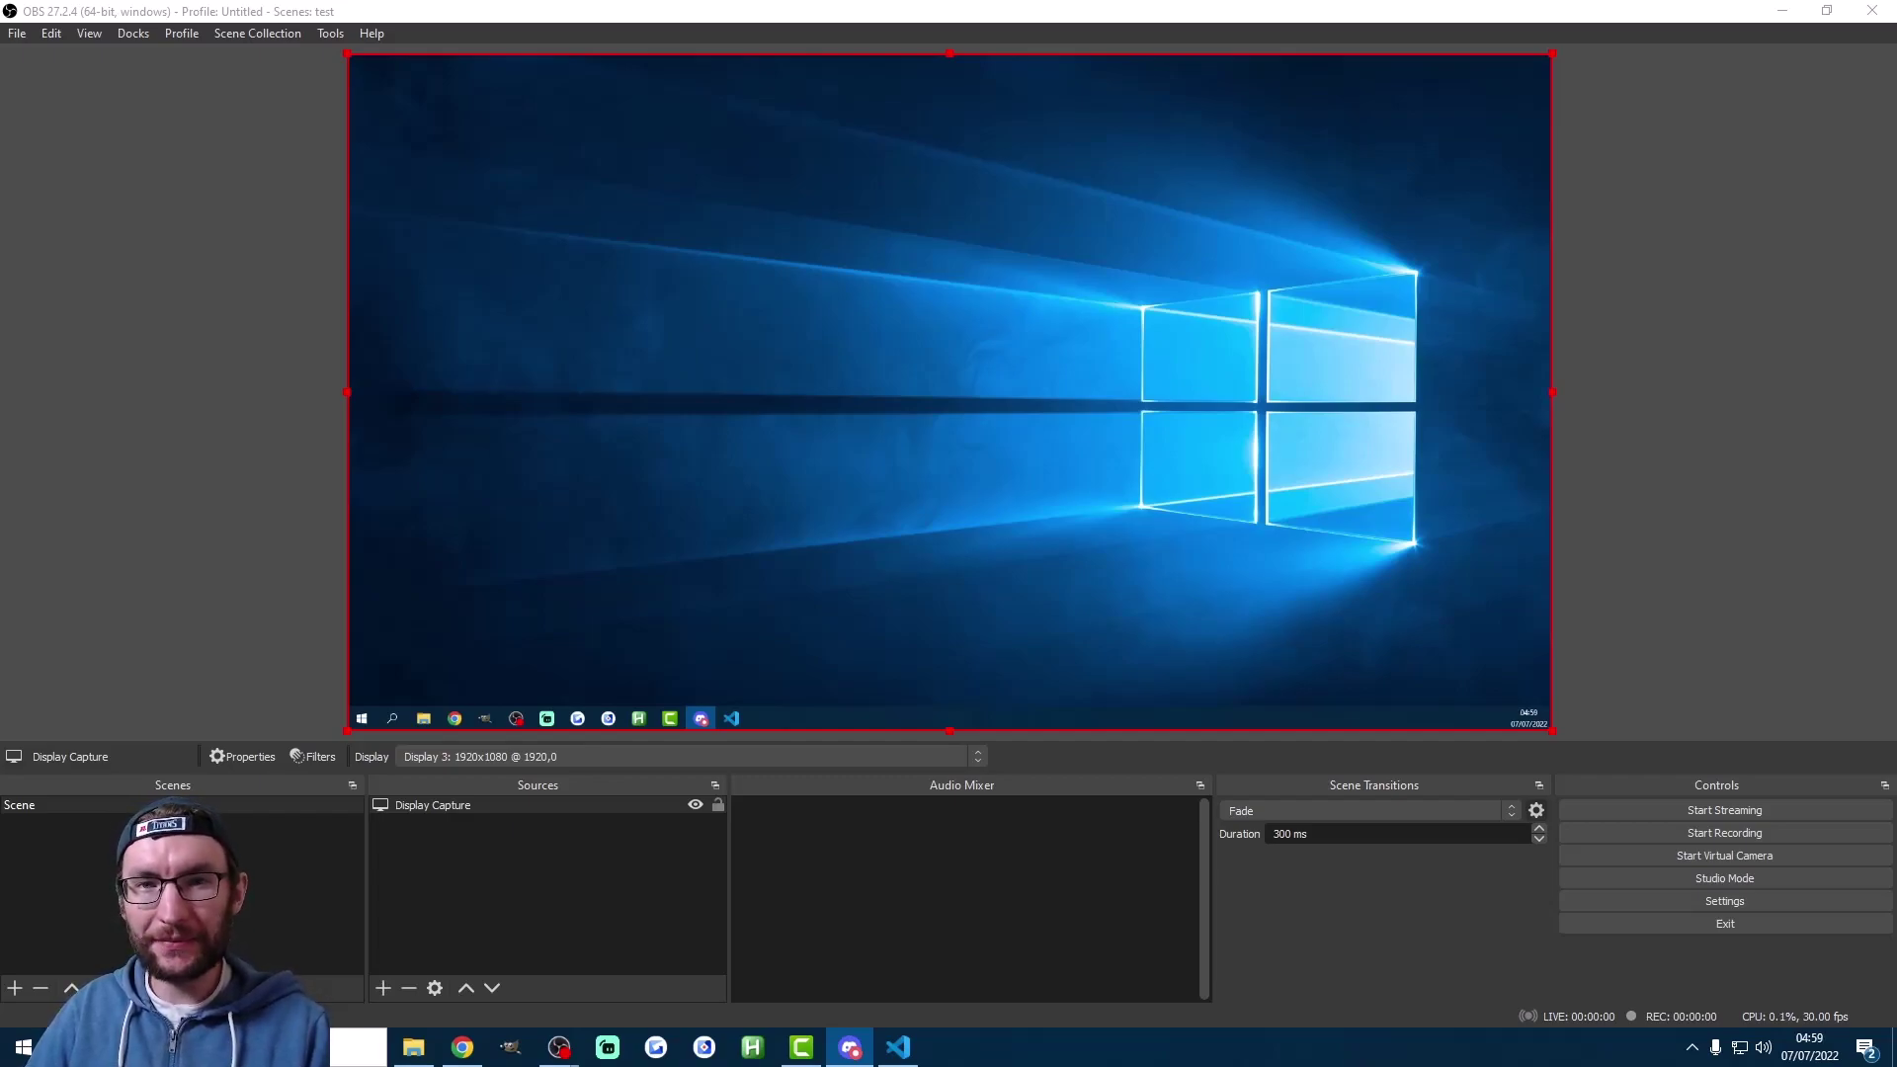
# - Create a new Browser source named 'TikTok Alerts' in the OBS scene
pyautogui.click(384, 987)
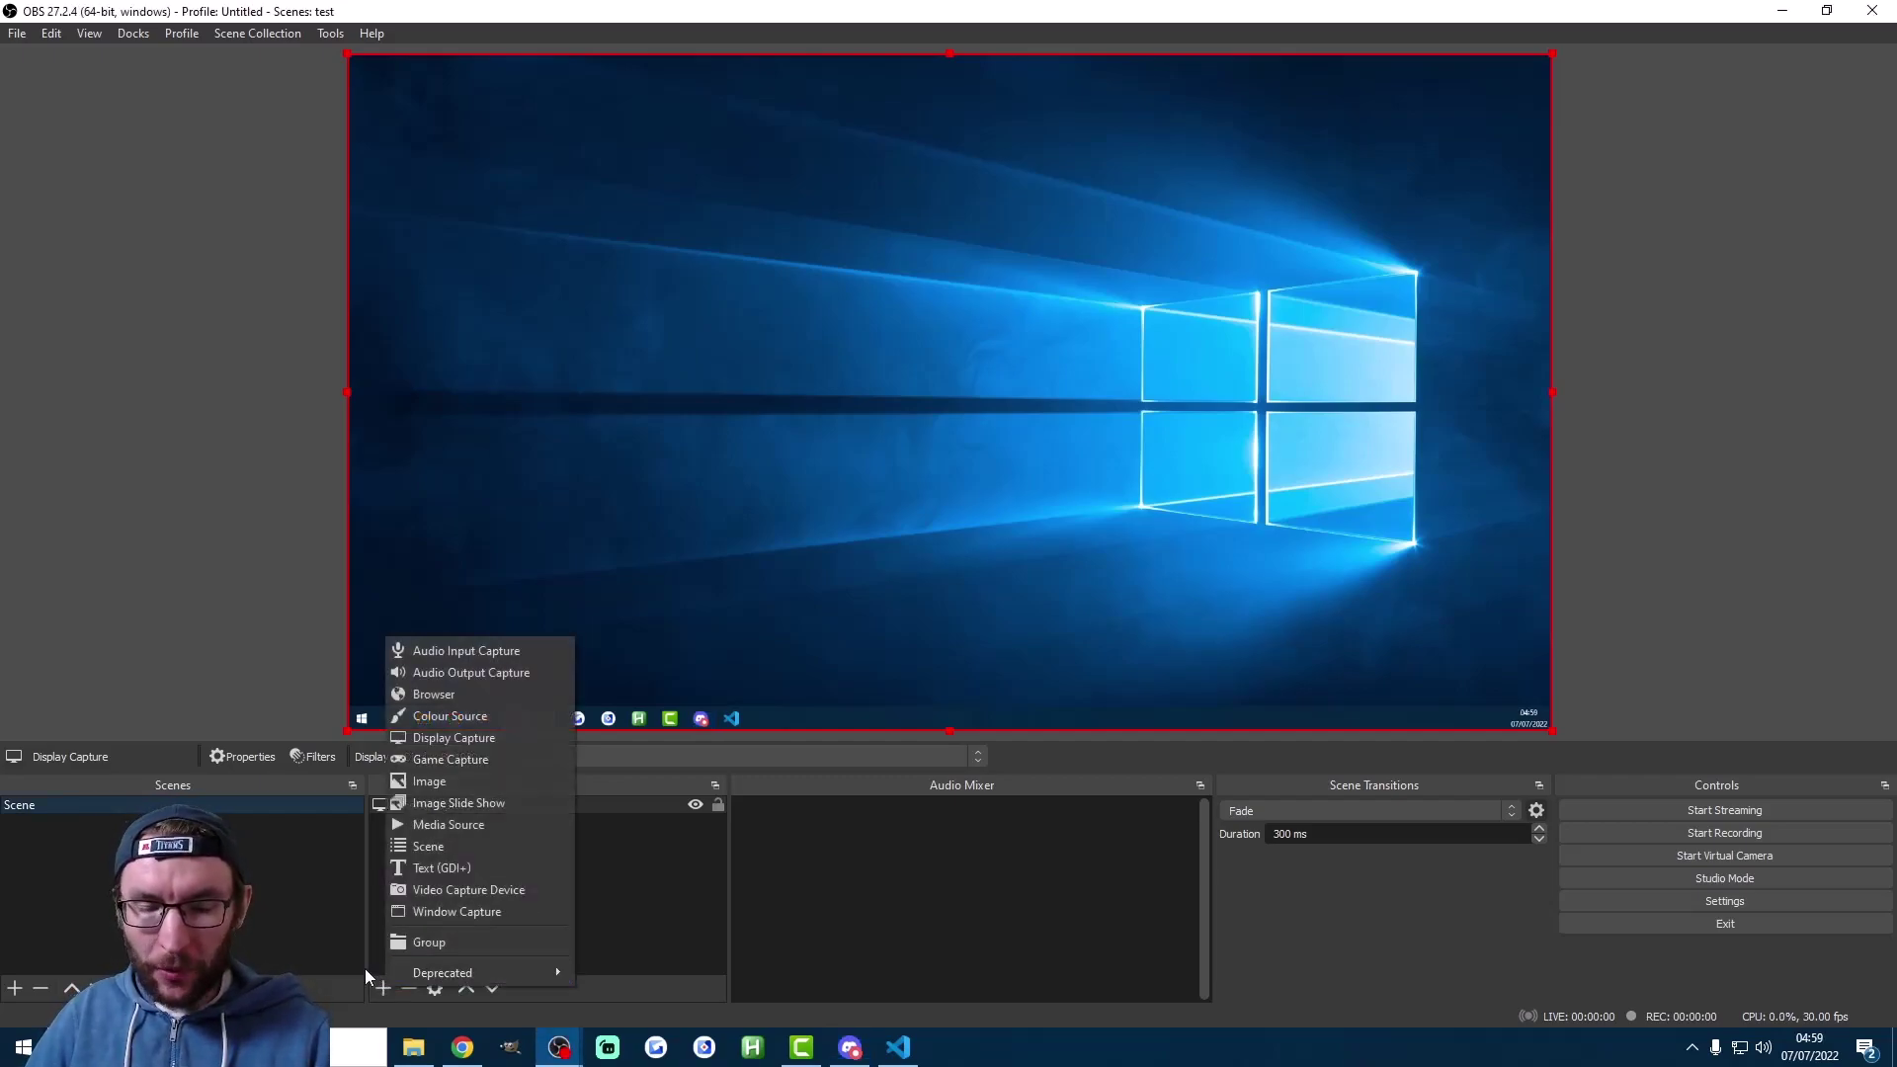
pyautogui.click(424, 695)
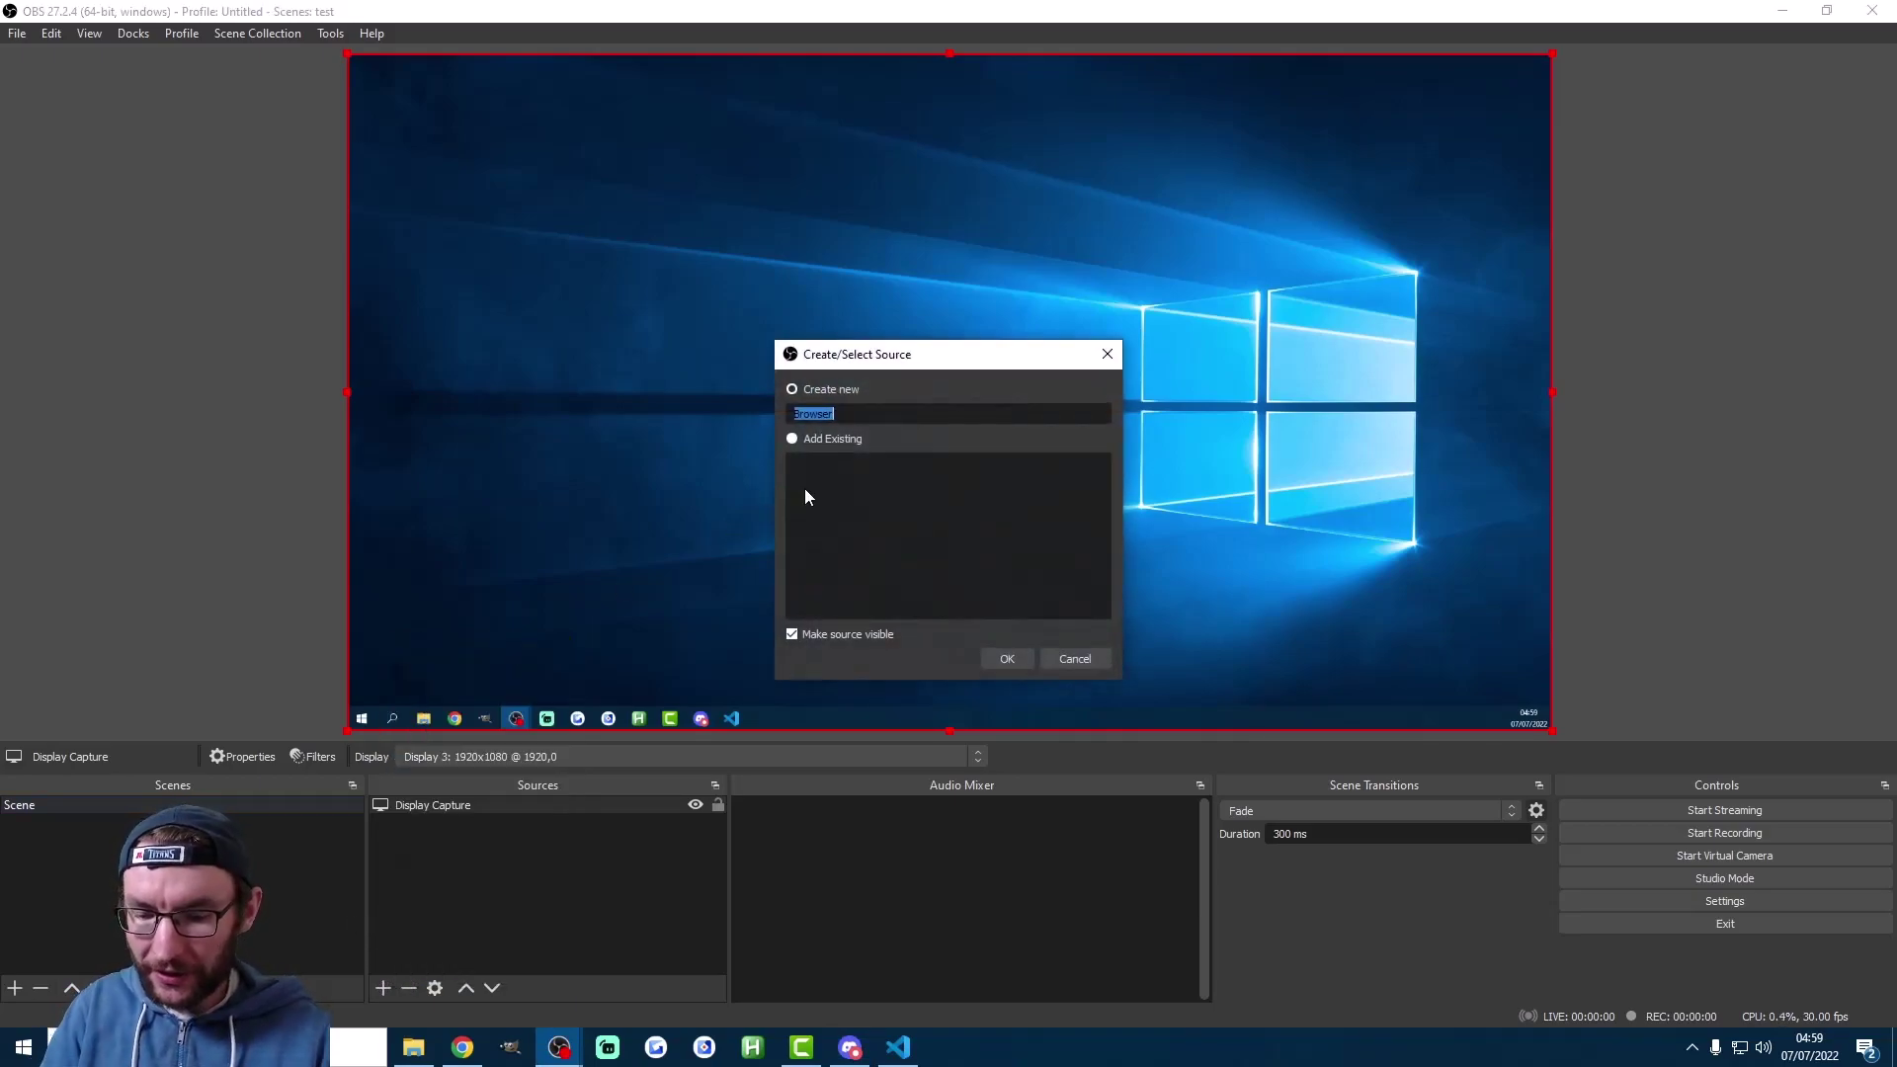
pyautogui.write('TikTok Alerts')
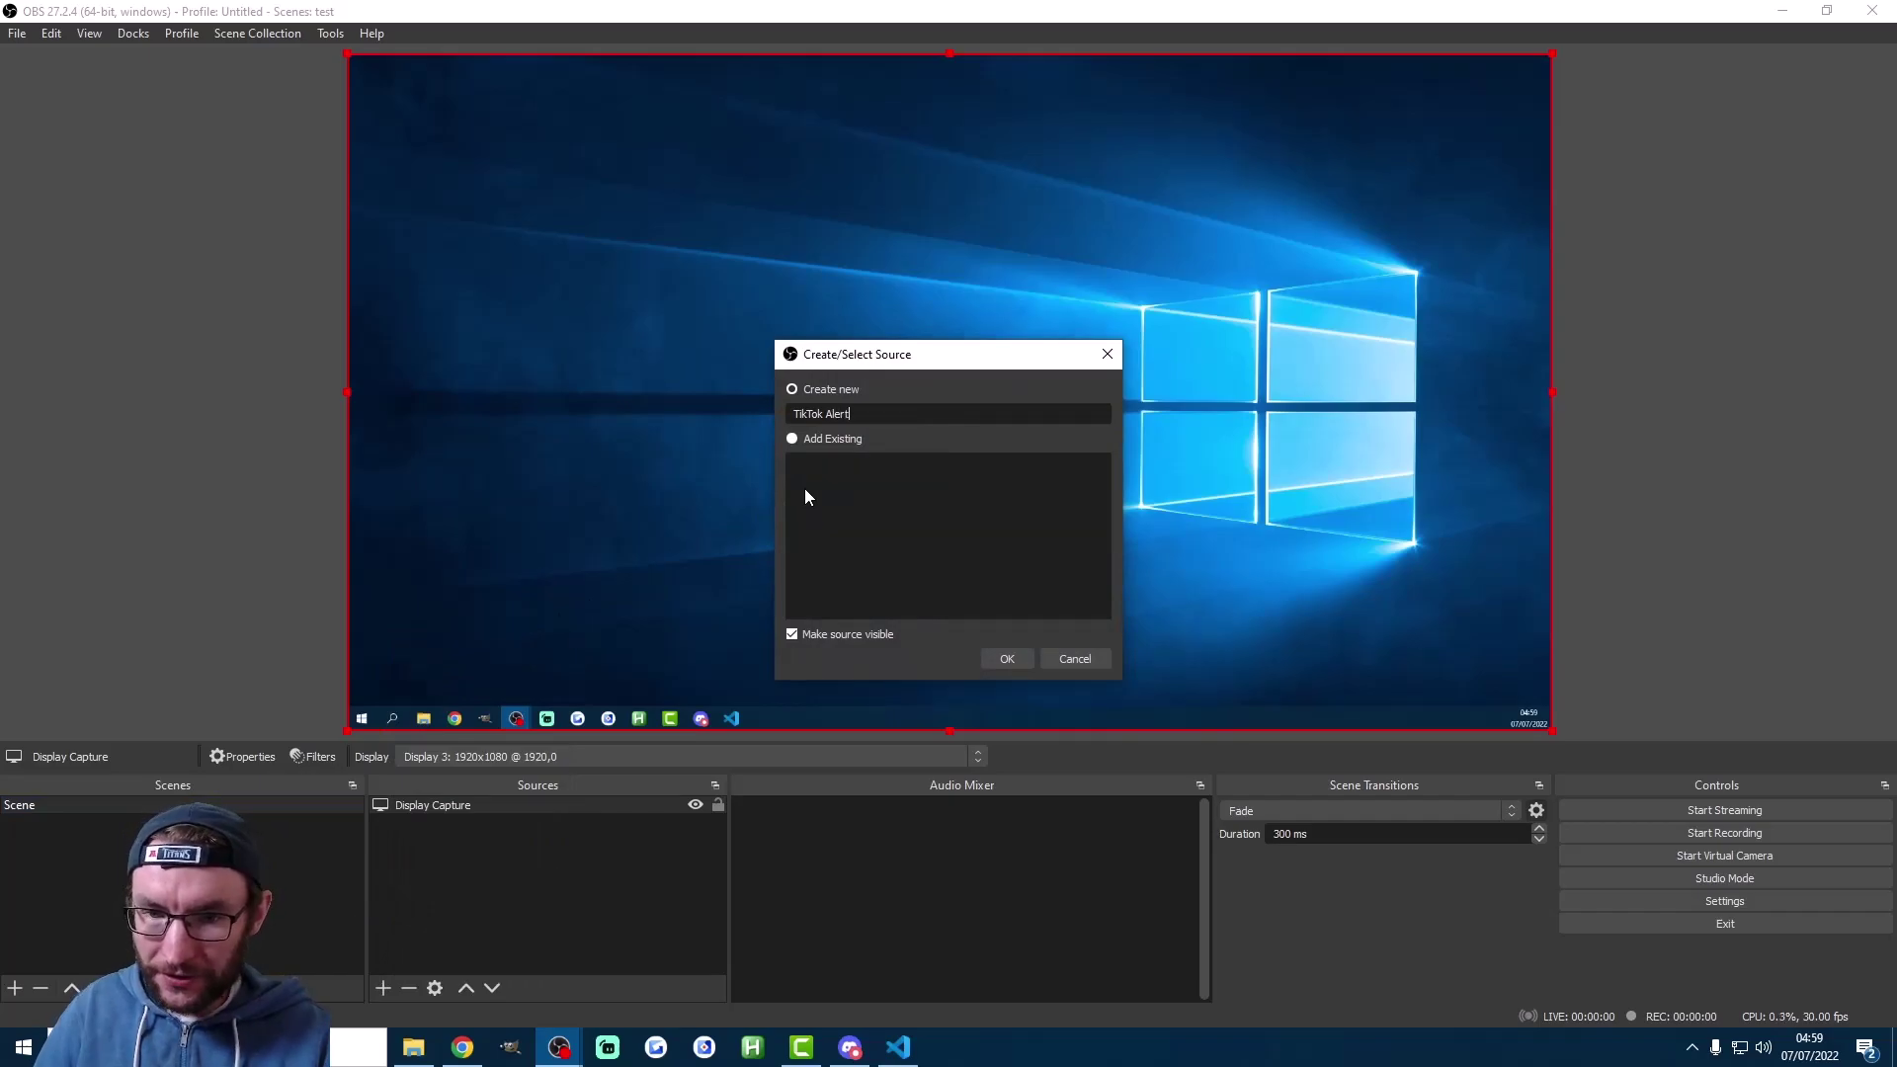
pyautogui.click(1008, 656)
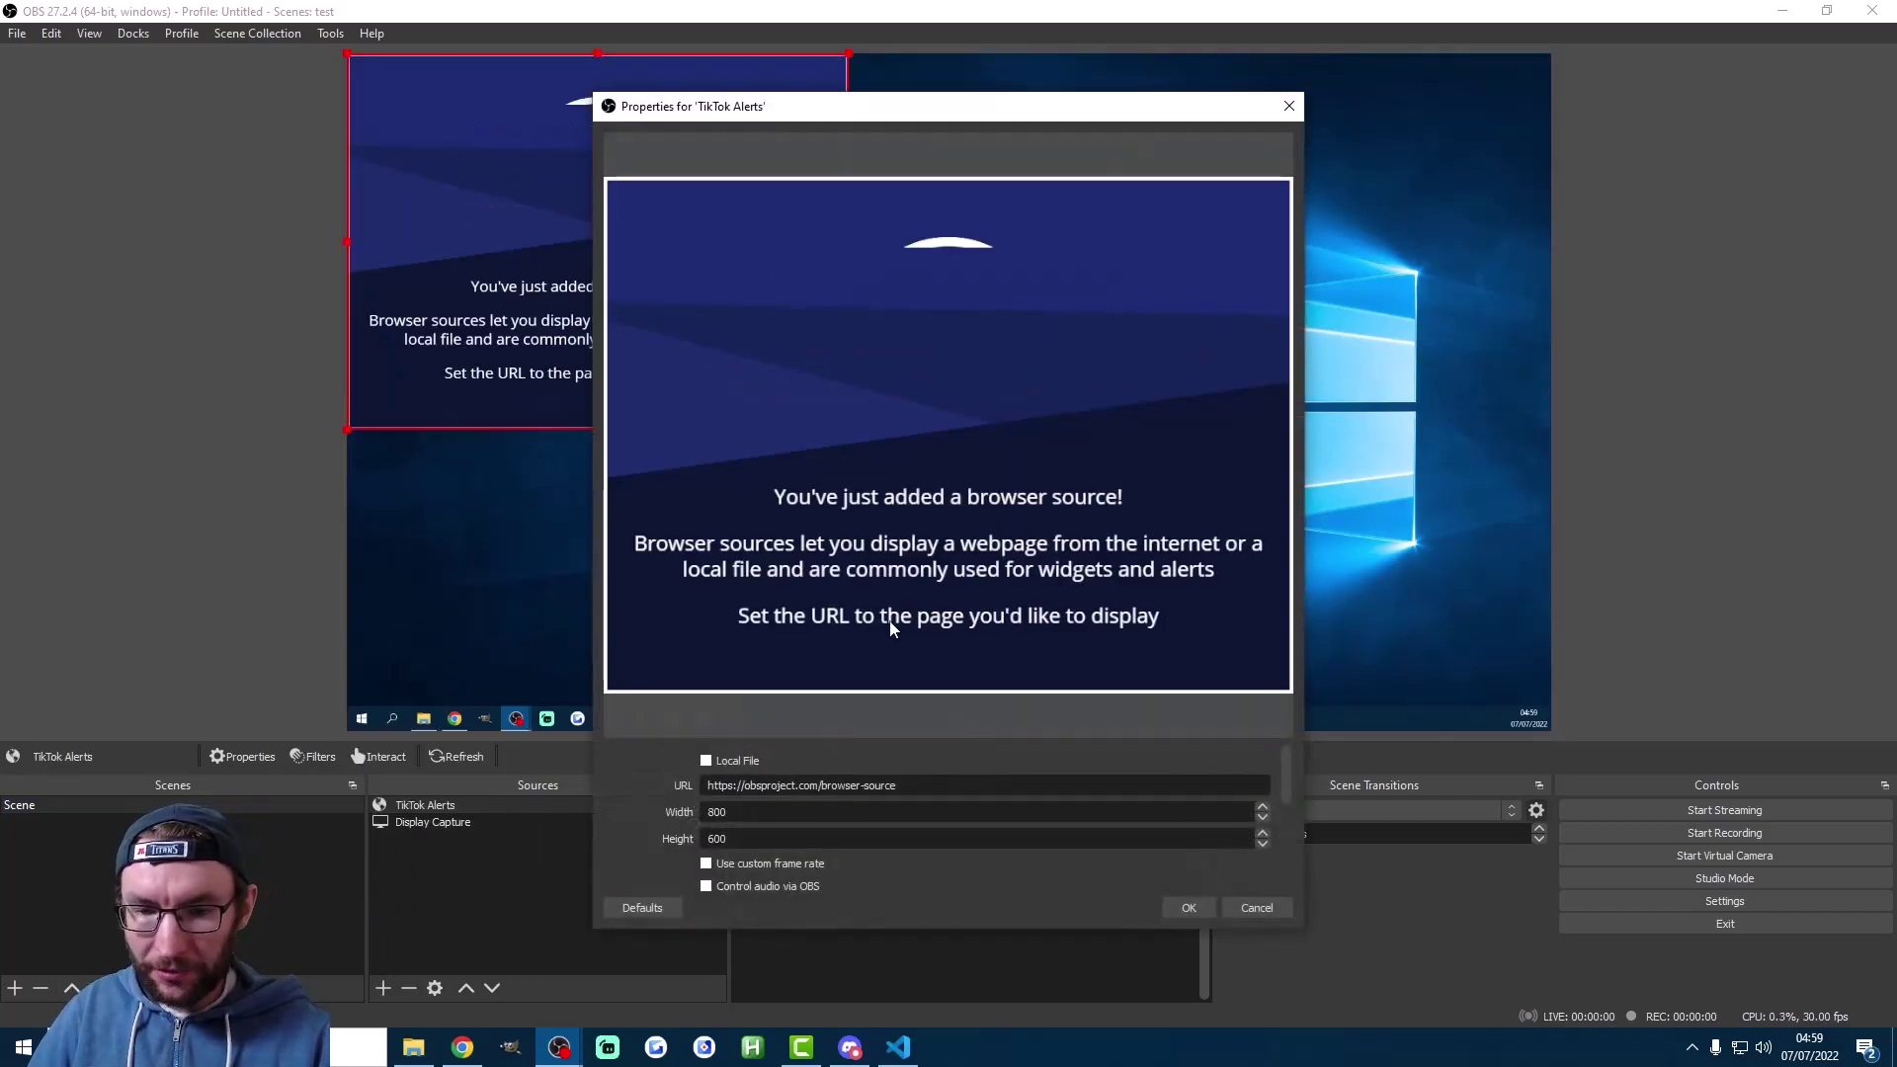
pyautogui.click(474, 1045)
pyautogui.click(440, 49)
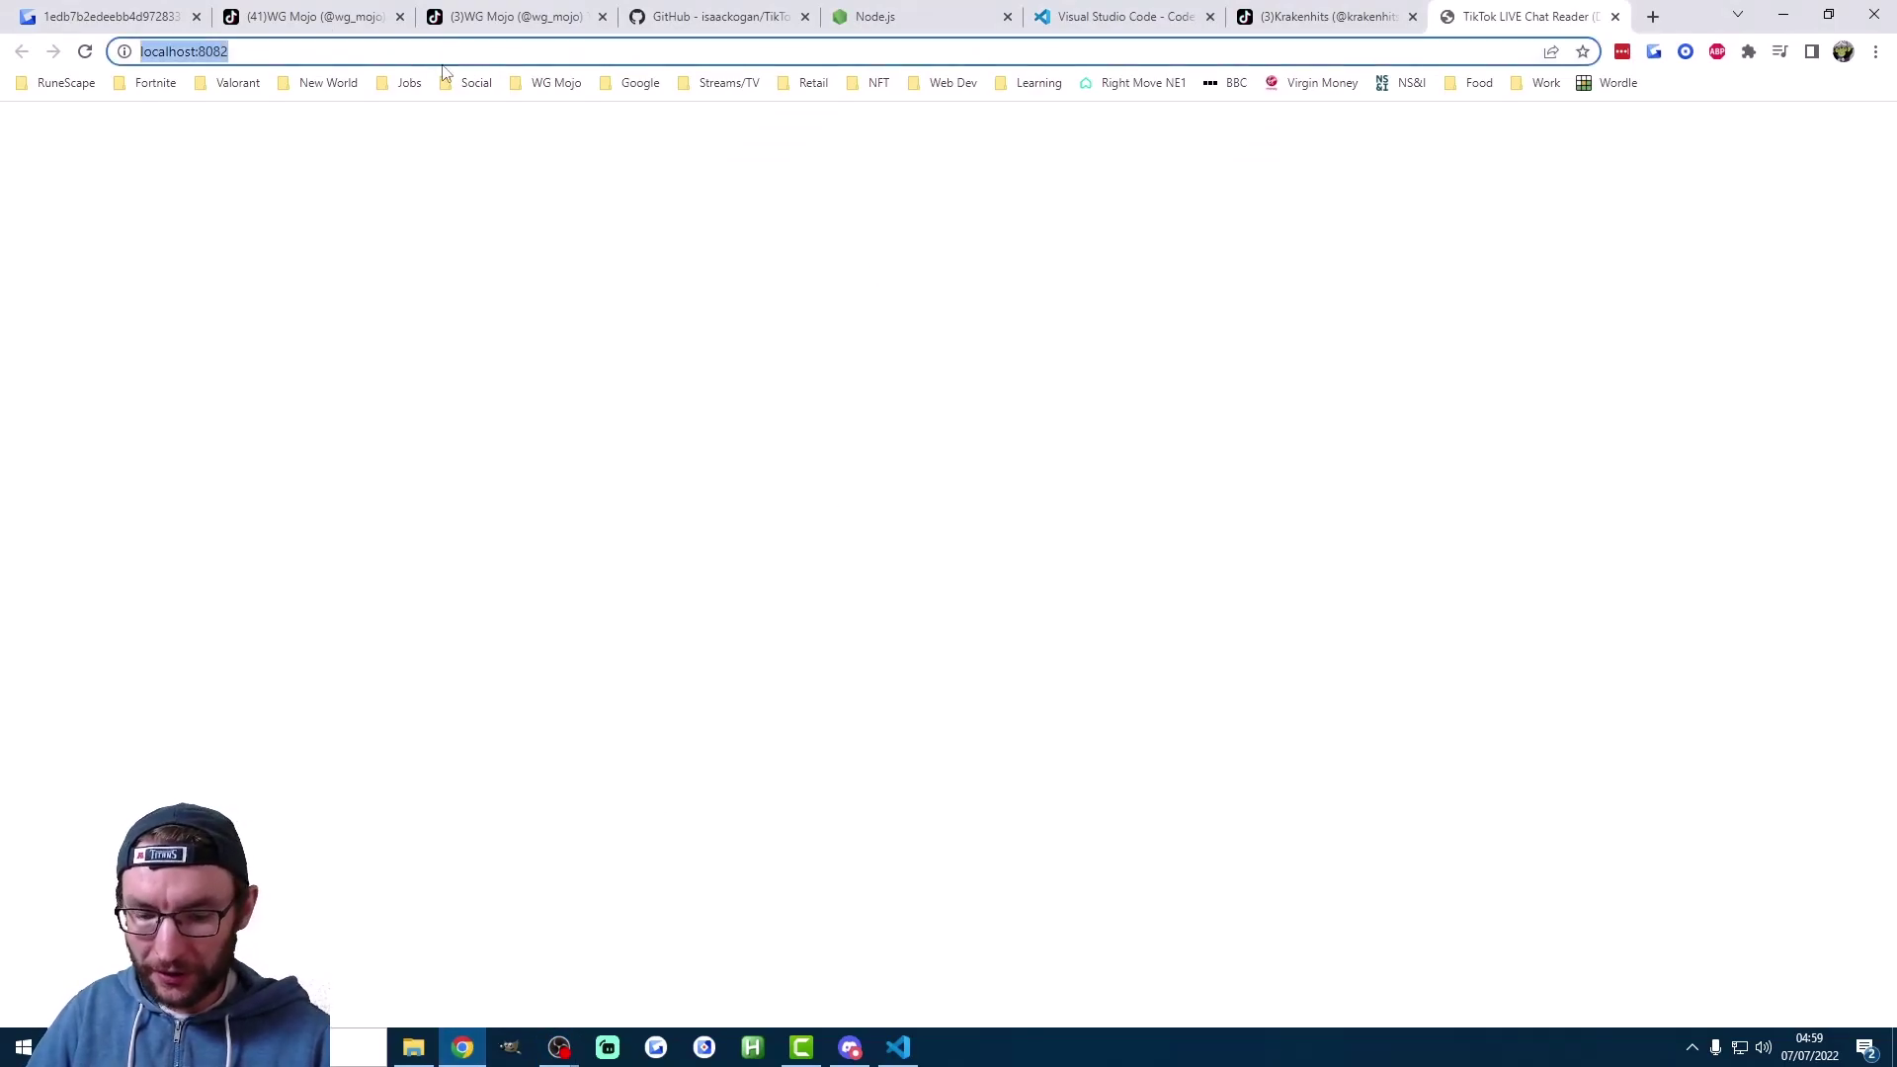
pyautogui.hotkey('ctrl', 'c')
pyautogui.hotkey('alt', 'Tab')
pyautogui.hotkey('ctrl', 'v')
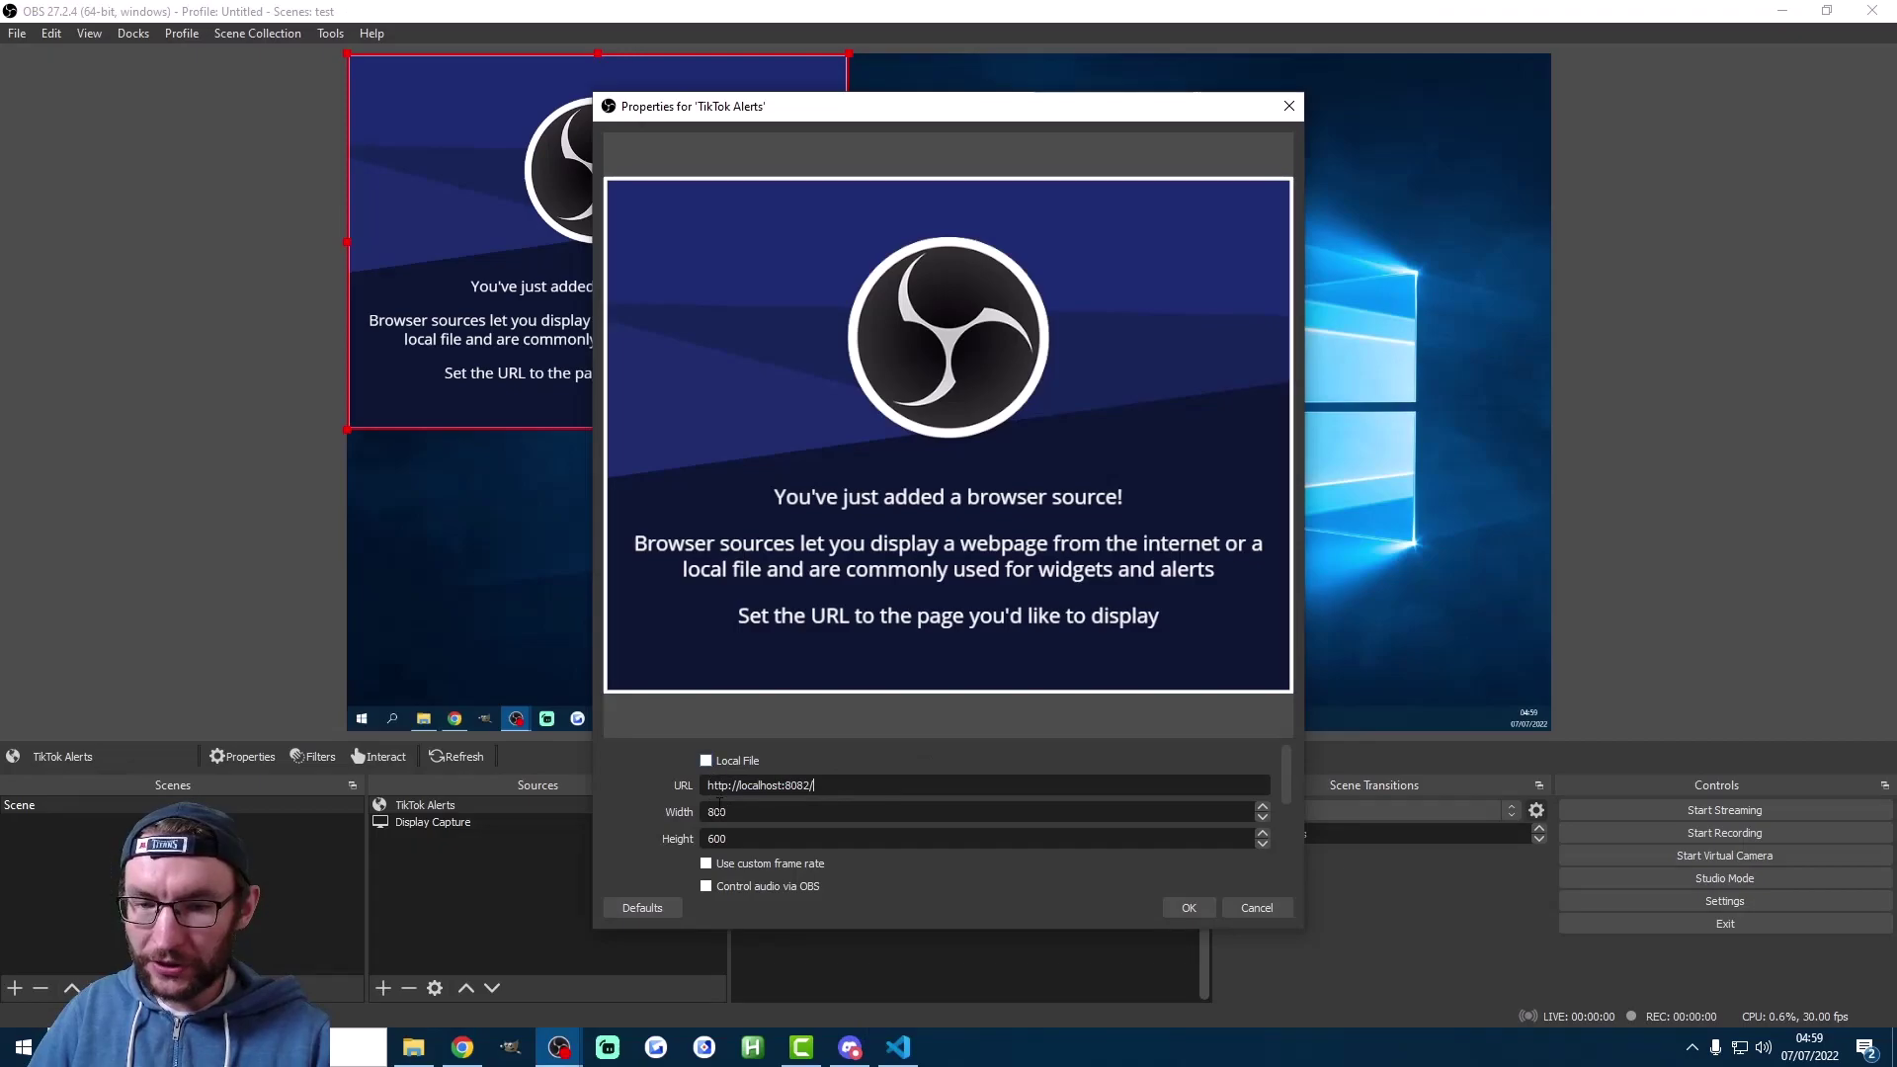
# - Set the browser source size to 1920 by 1080 and save its settings
pyautogui.doubleClick(704, 819)
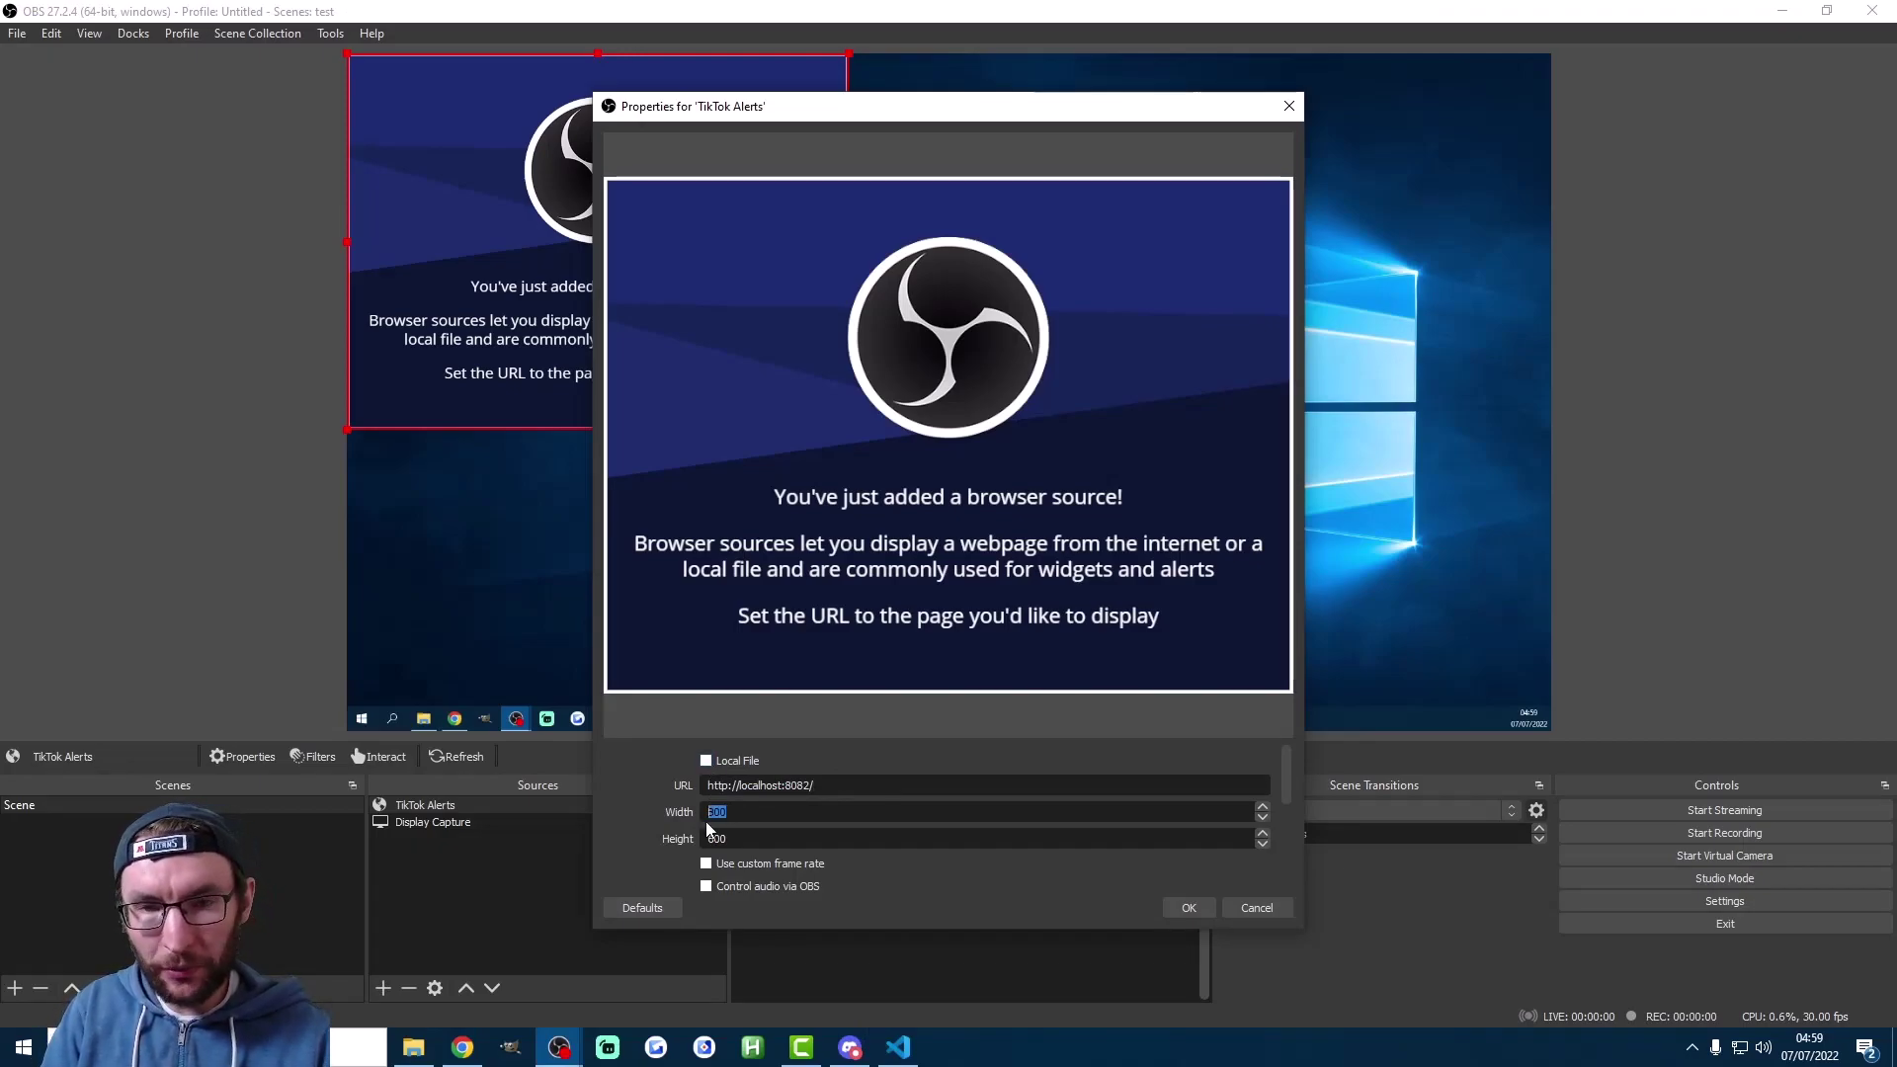
pyautogui.write('1920')
pyautogui.press('Tab')
pyautogui.write('10')
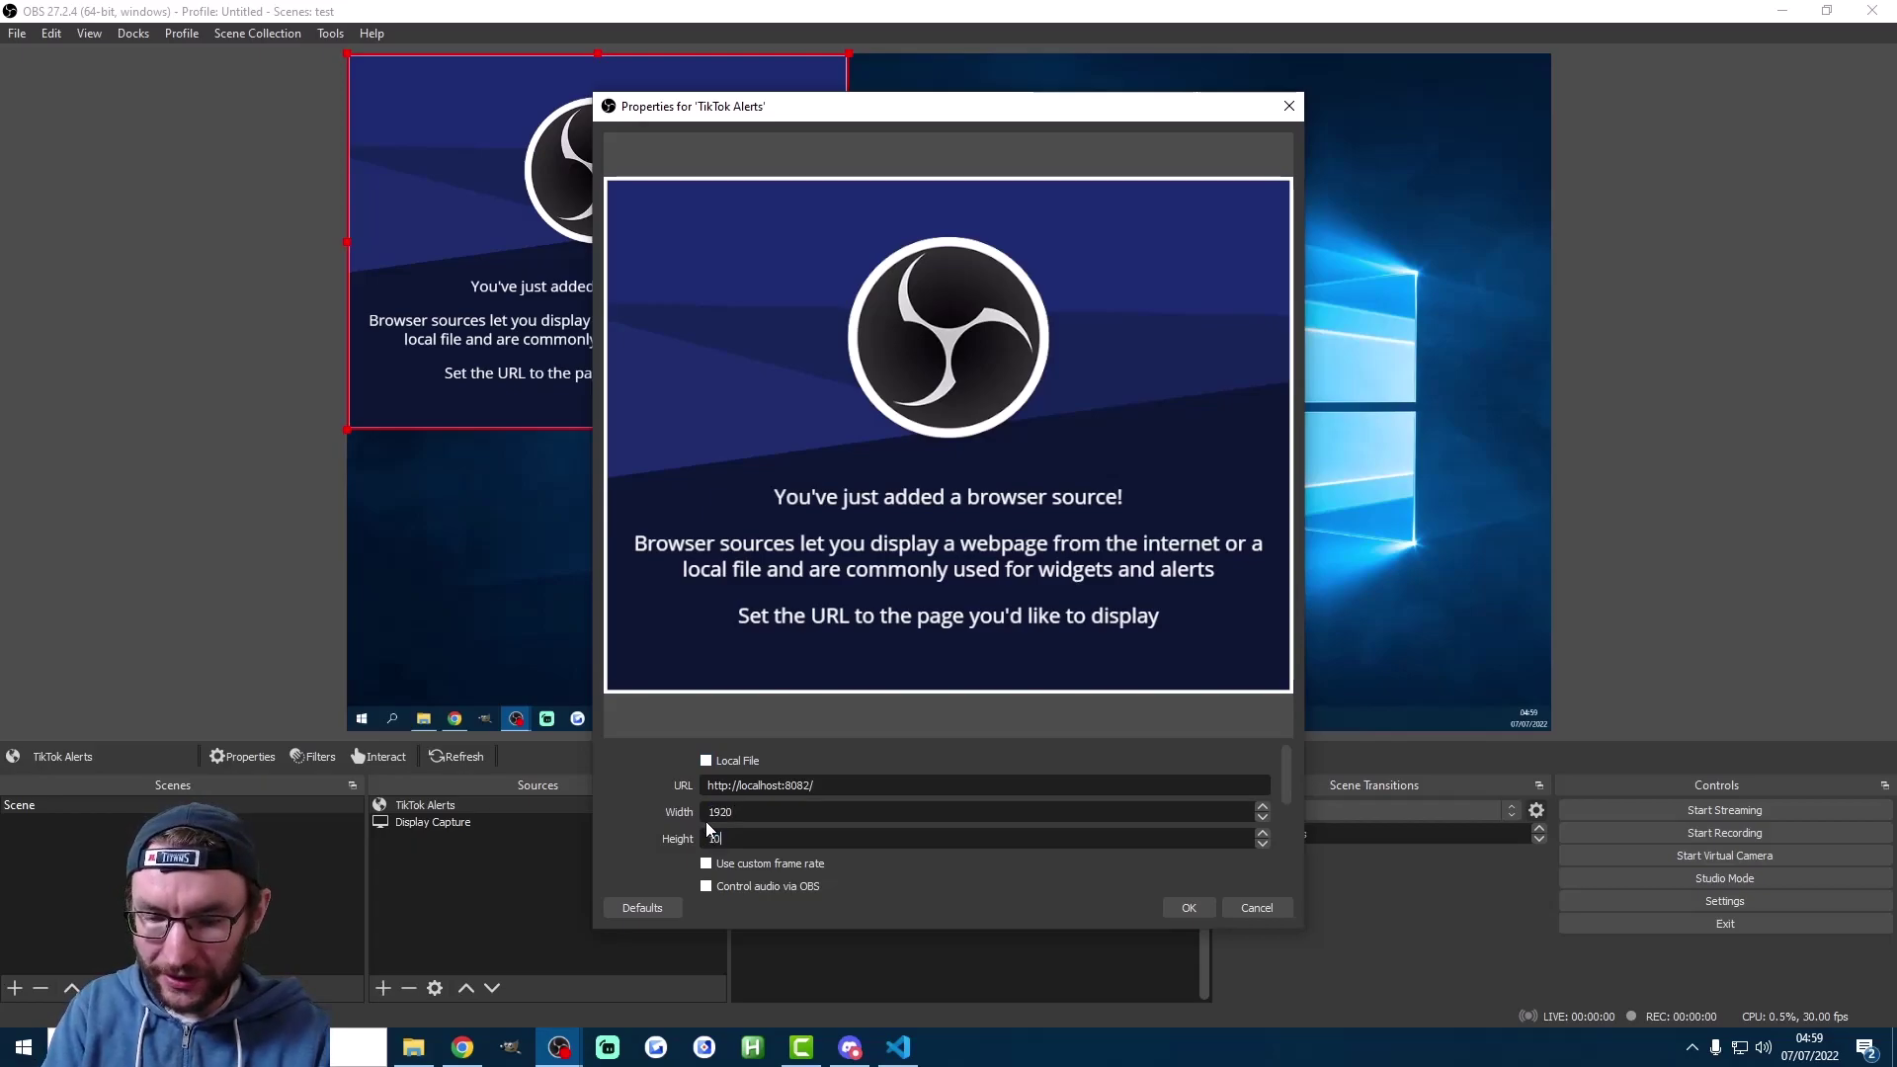
pyautogui.write('80')
pyautogui.scroll(-1, 1001, 805)
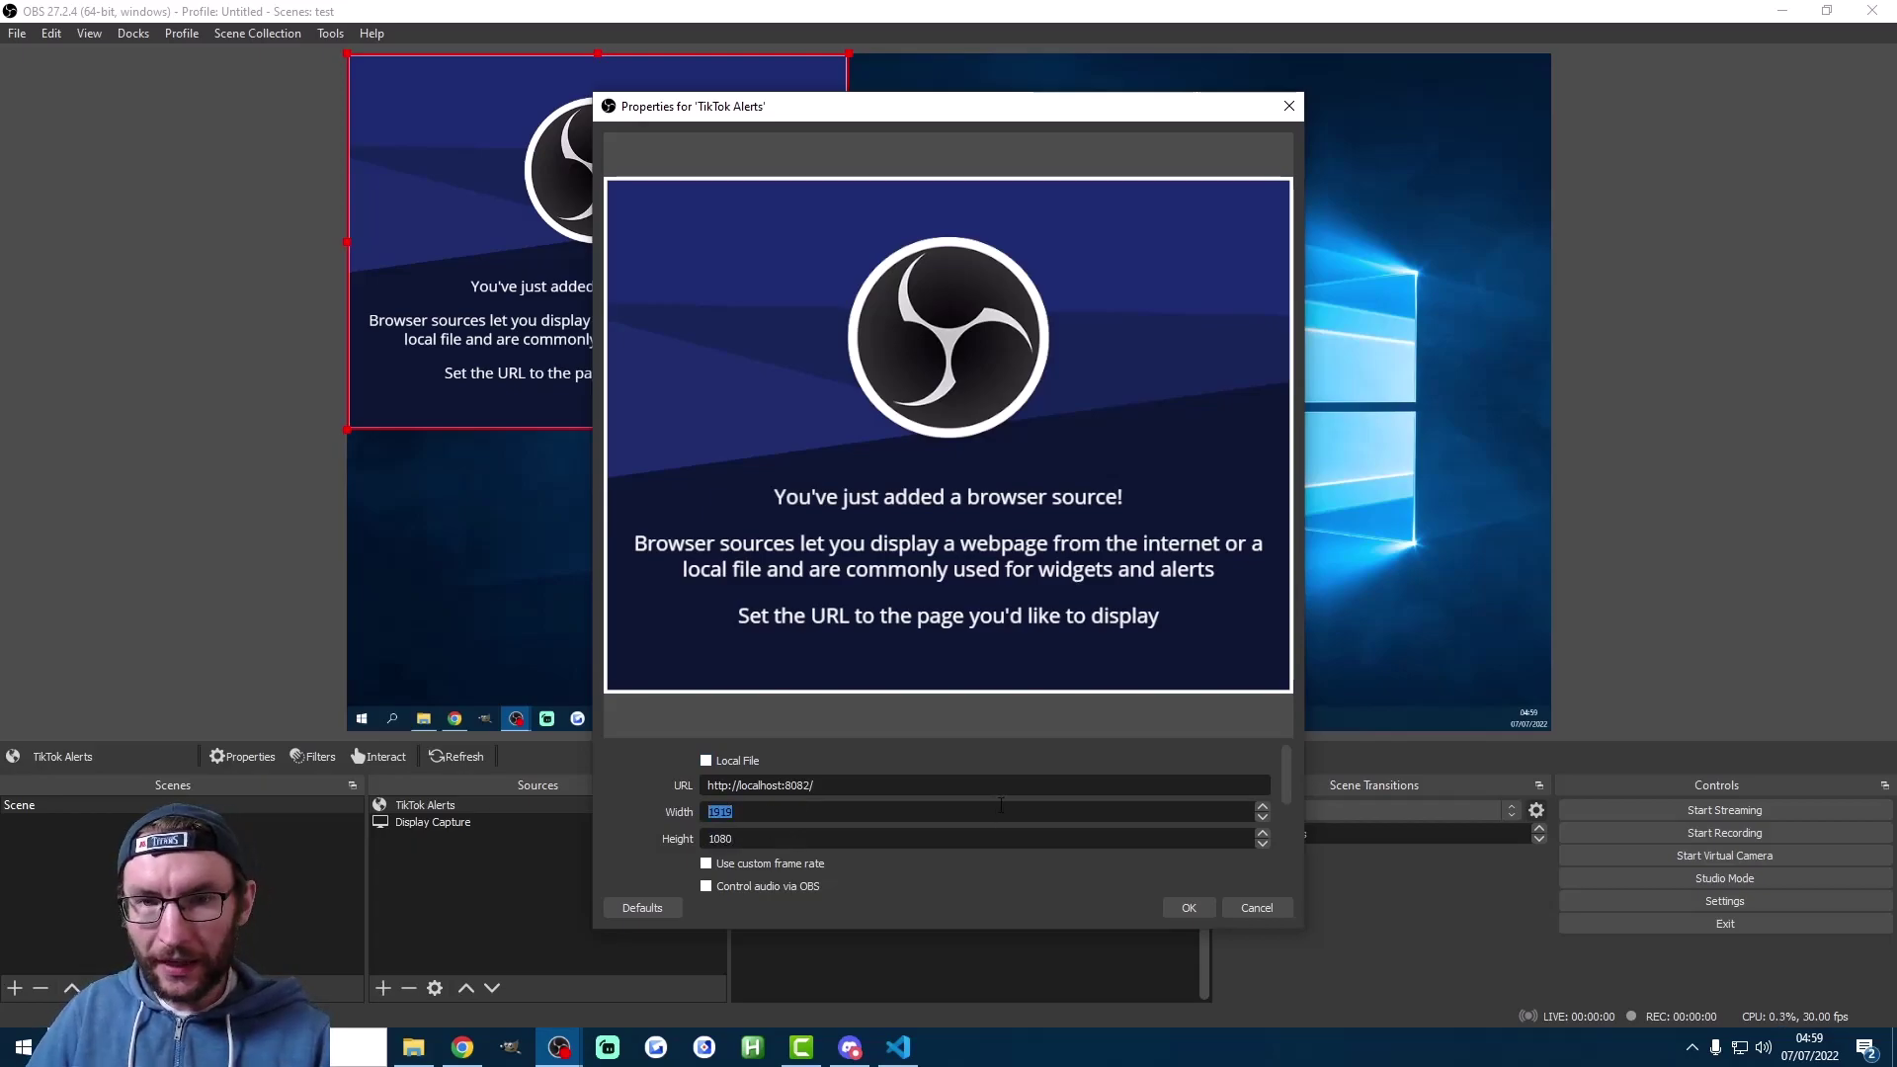
pyautogui.click(1188, 907)
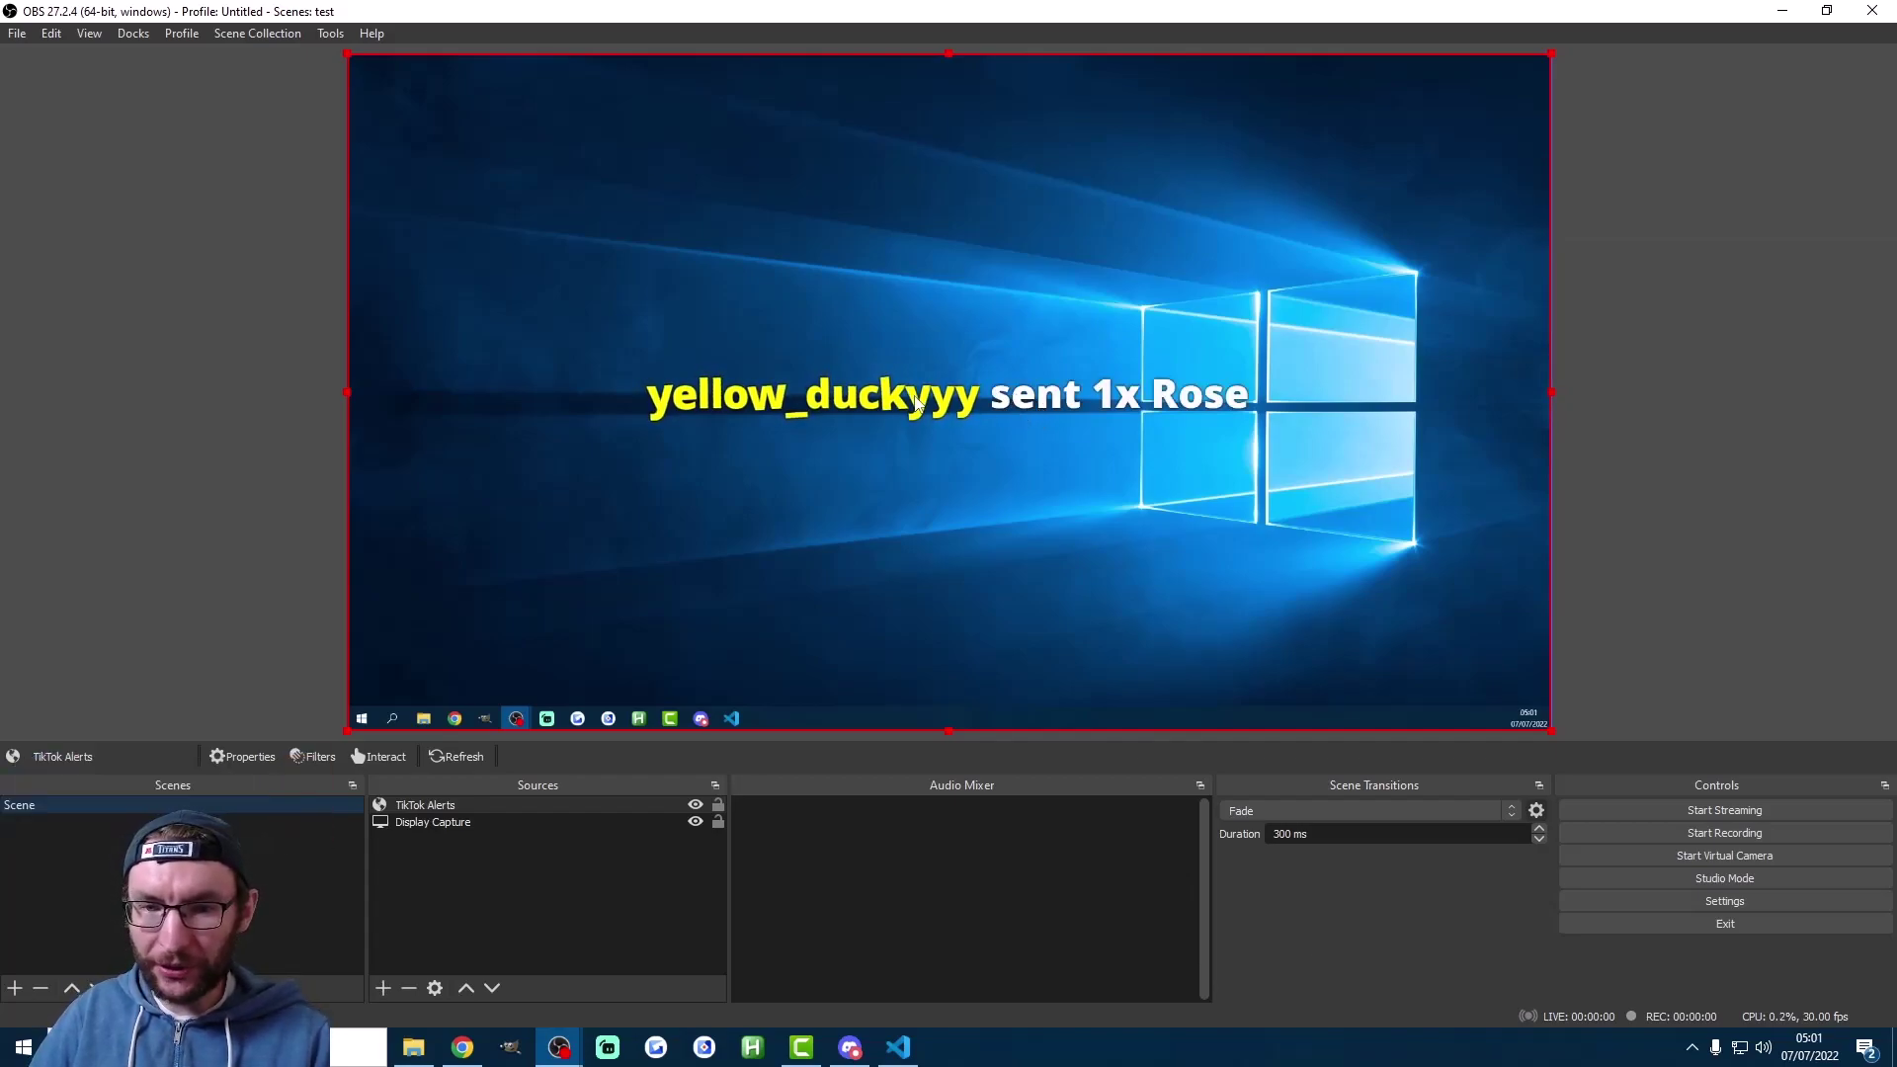
# - Shift the TikTok Alerts overlay left and narrow it into the preview's left half
pyautogui.moveTo(909, 402); pyautogui.dragTo(816, 537)
pyautogui.moveTo(1458, 527); pyautogui.dragTo(1019, 494)
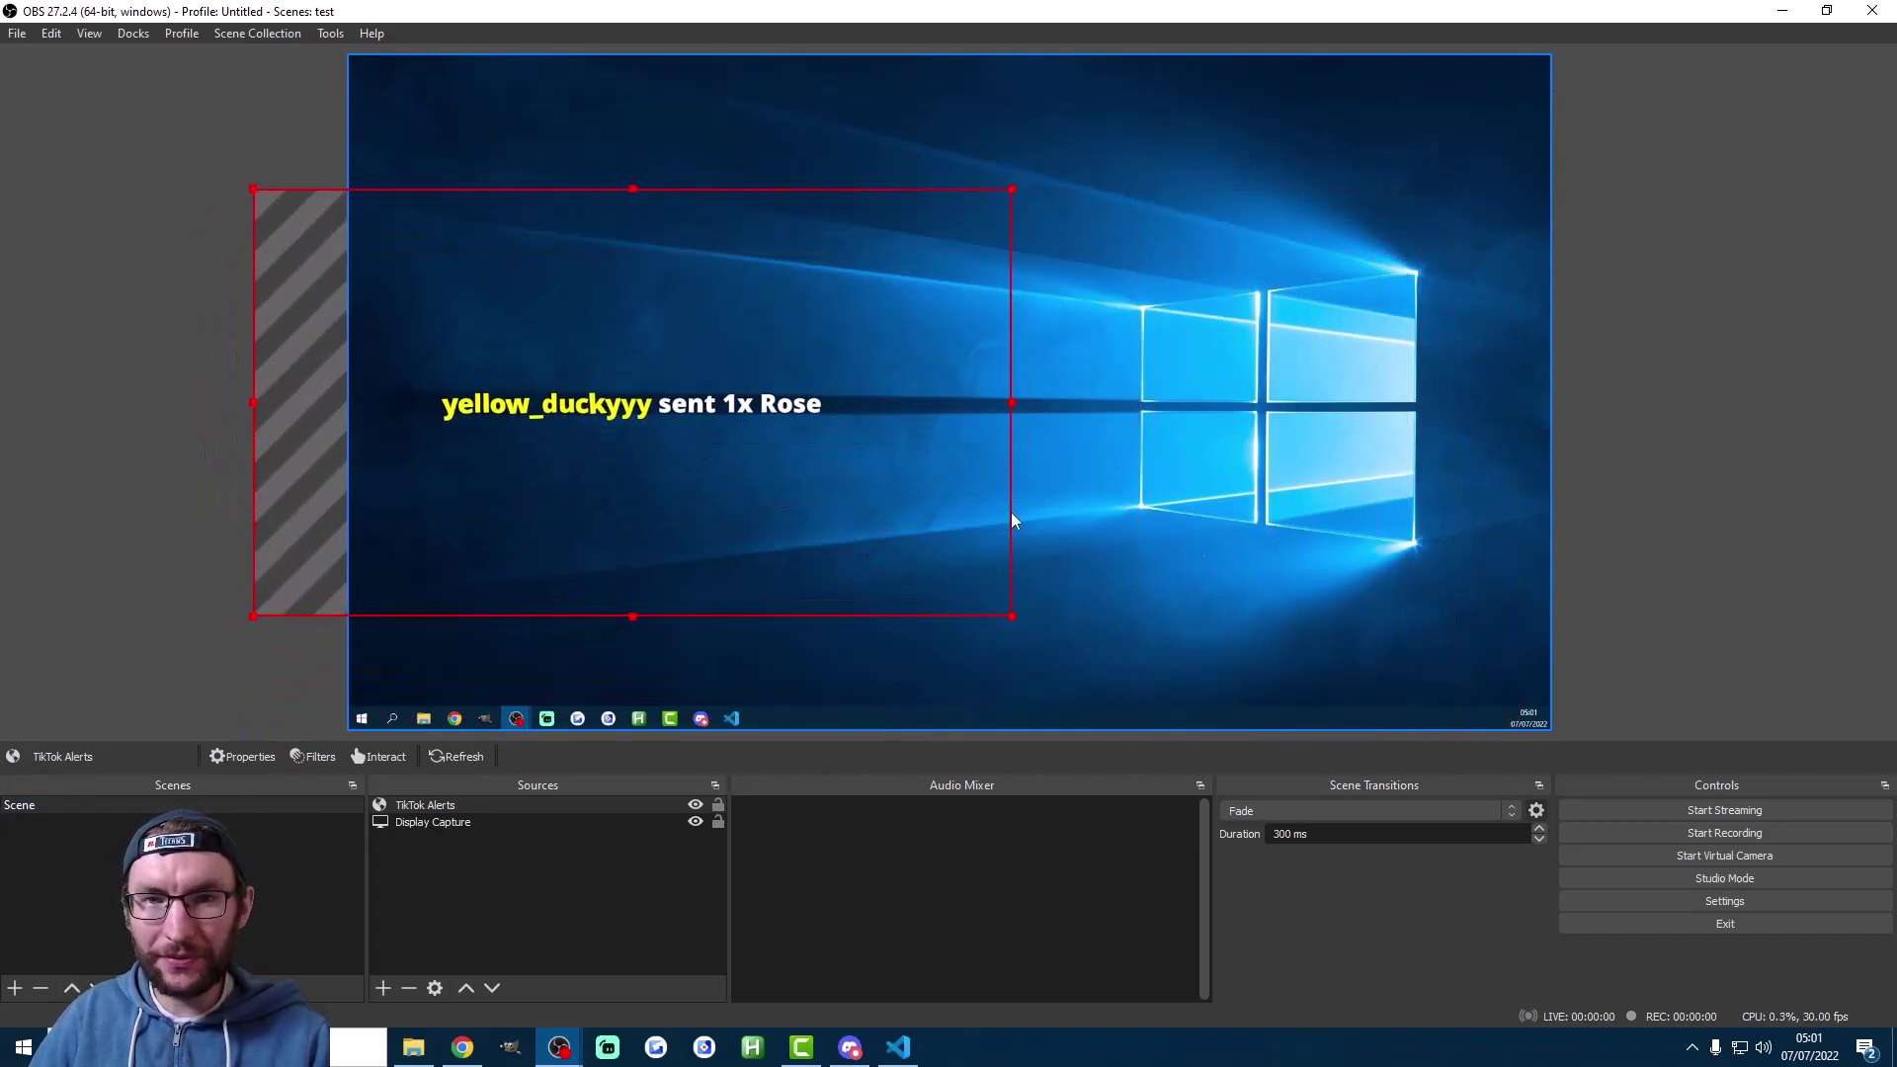
pyautogui.click(899, 1051)
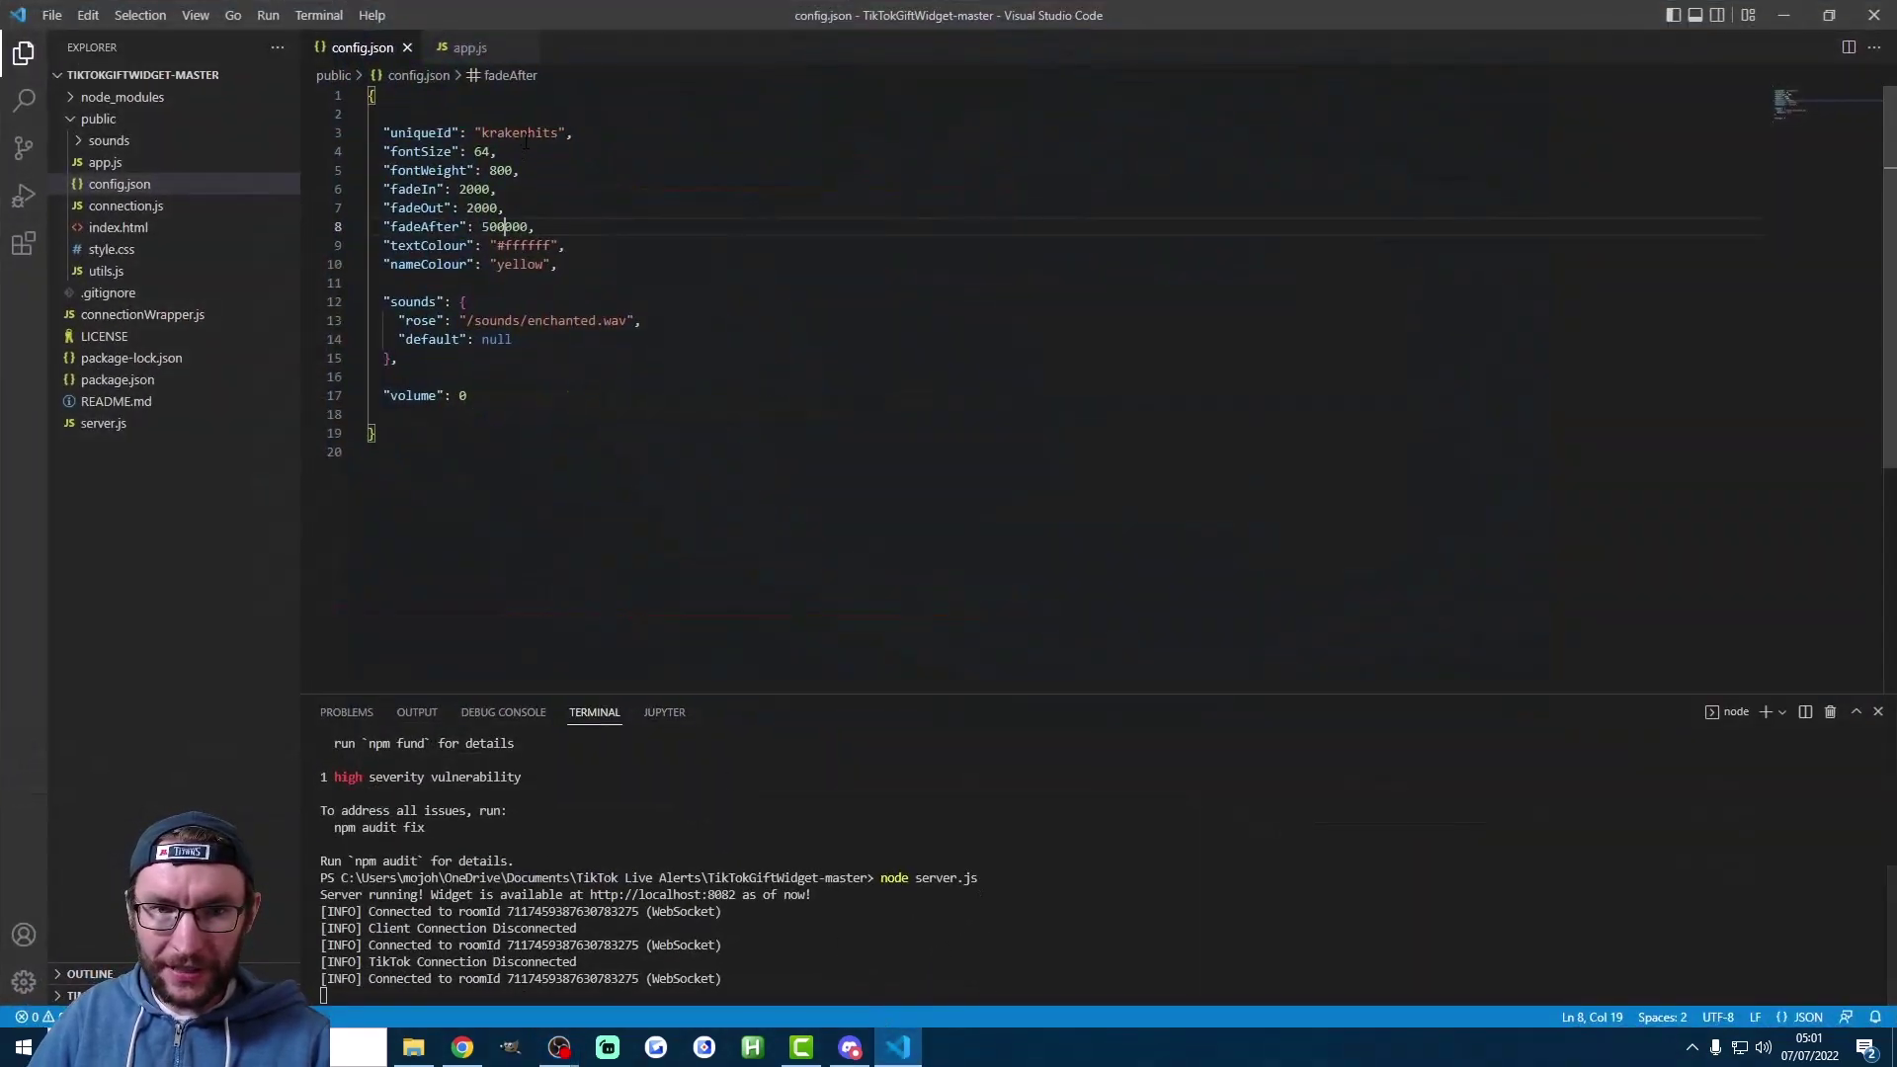
# - Replace uniqueId in config.json with the streamer's own TikTok username and save
pyautogui.click(520, 132)
pyautogui.doubleClick(519, 132)
pyautogui.write('we')
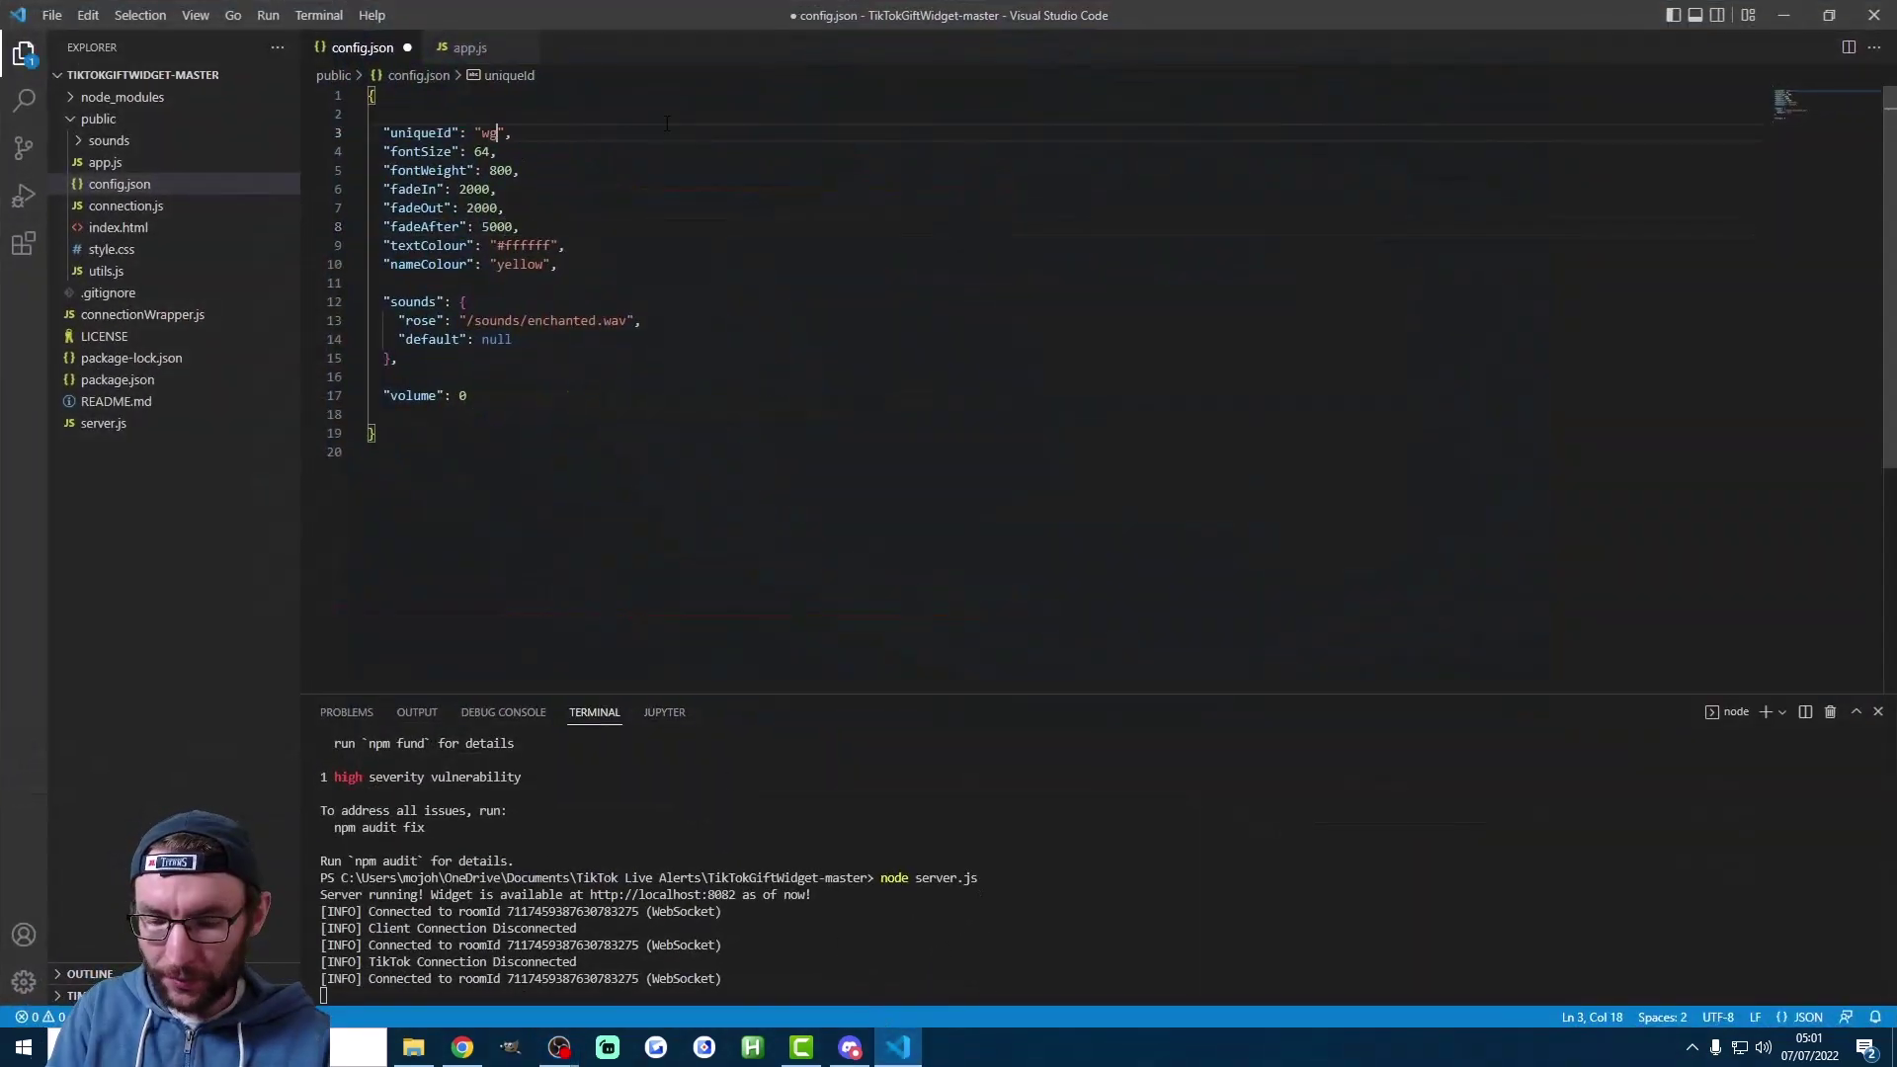
pyautogui.write('_mojo')
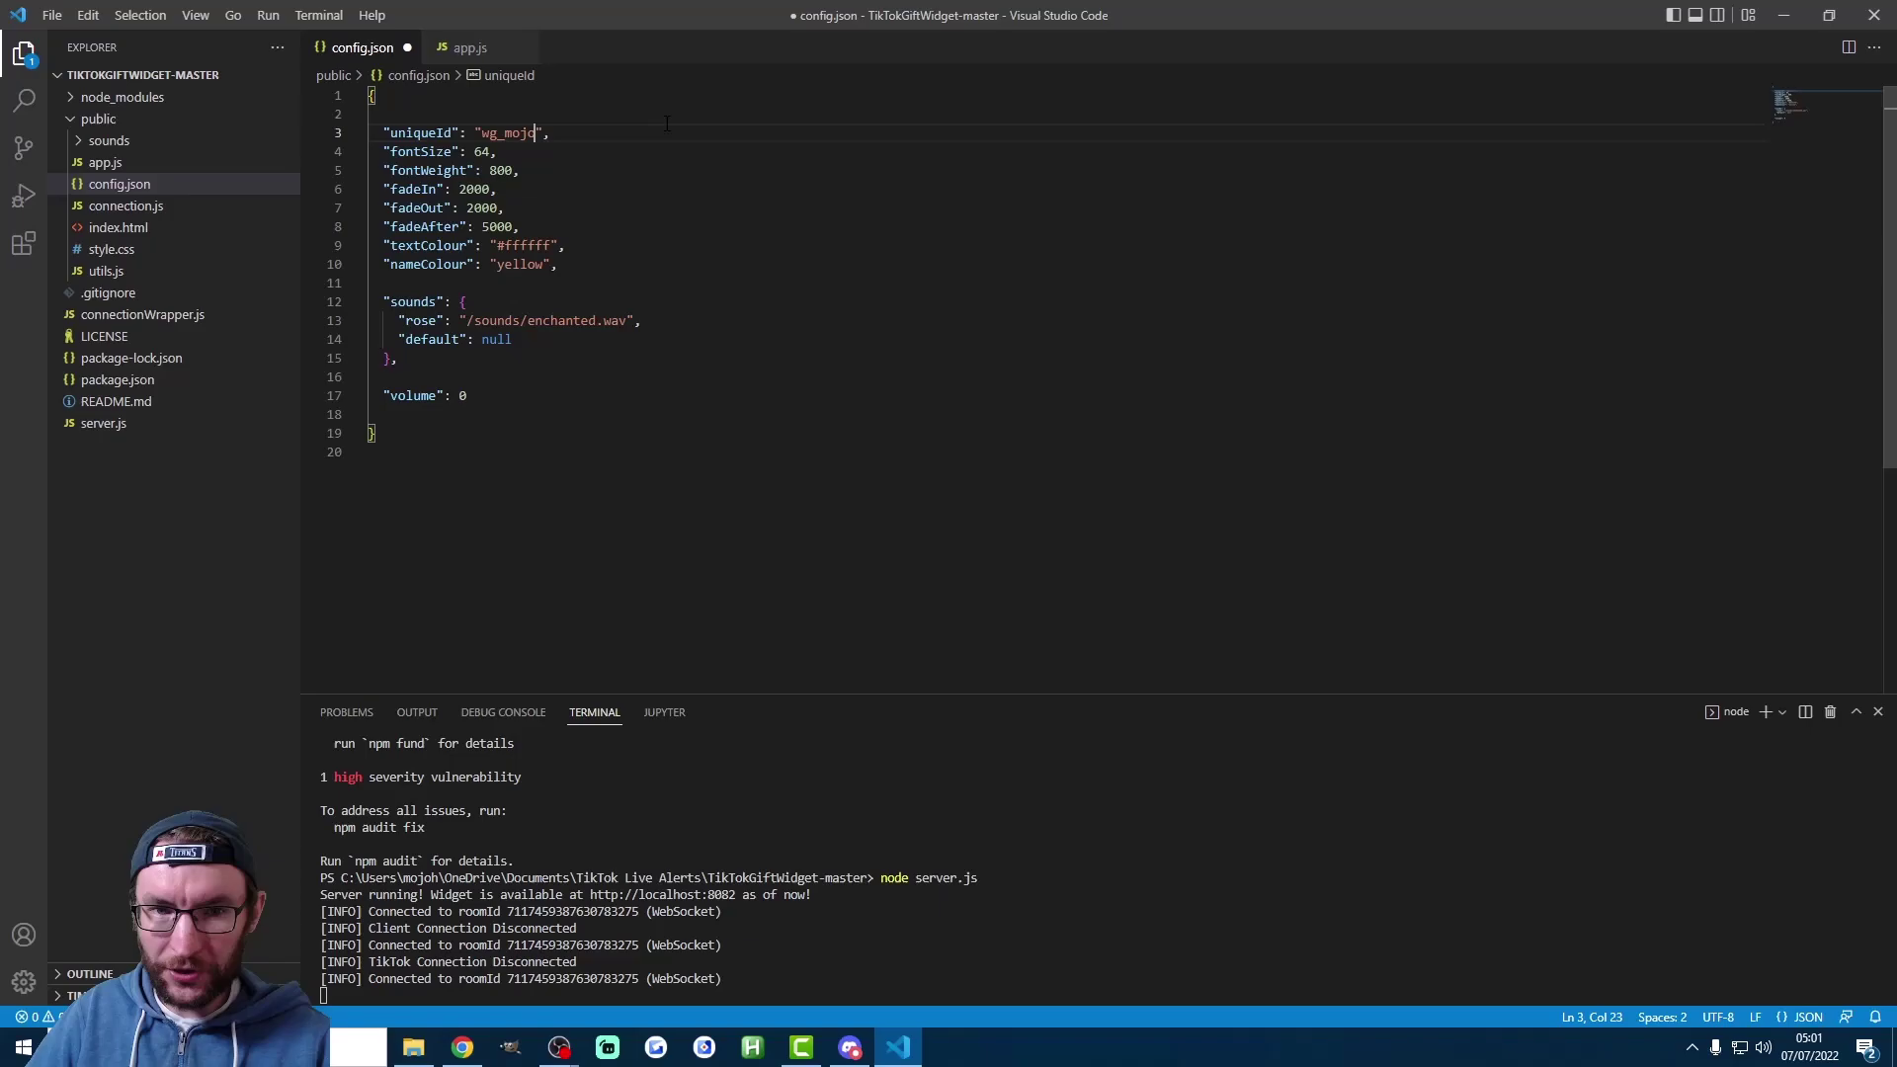
pyautogui.hotkey('ctrl', 's')
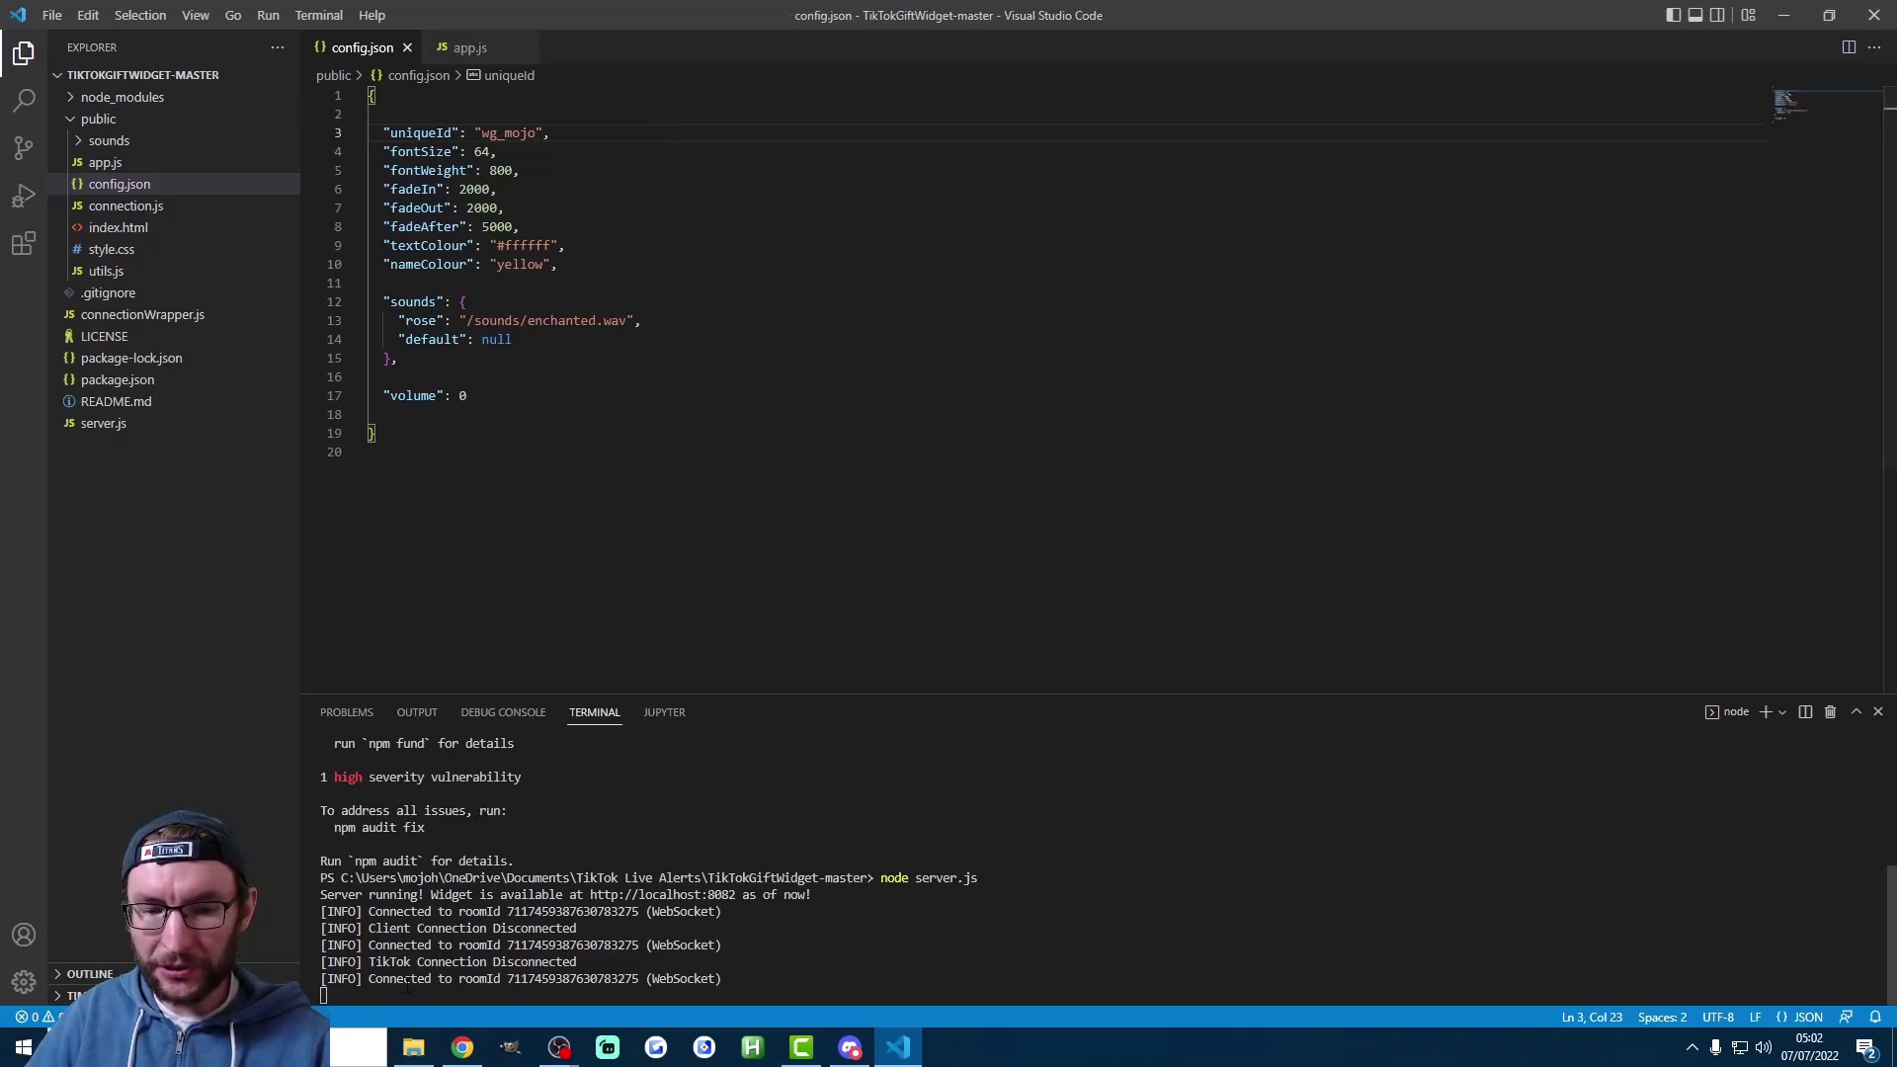
# - Stop the running node server in the terminal and switch to the browser
pyautogui.click(394, 994)
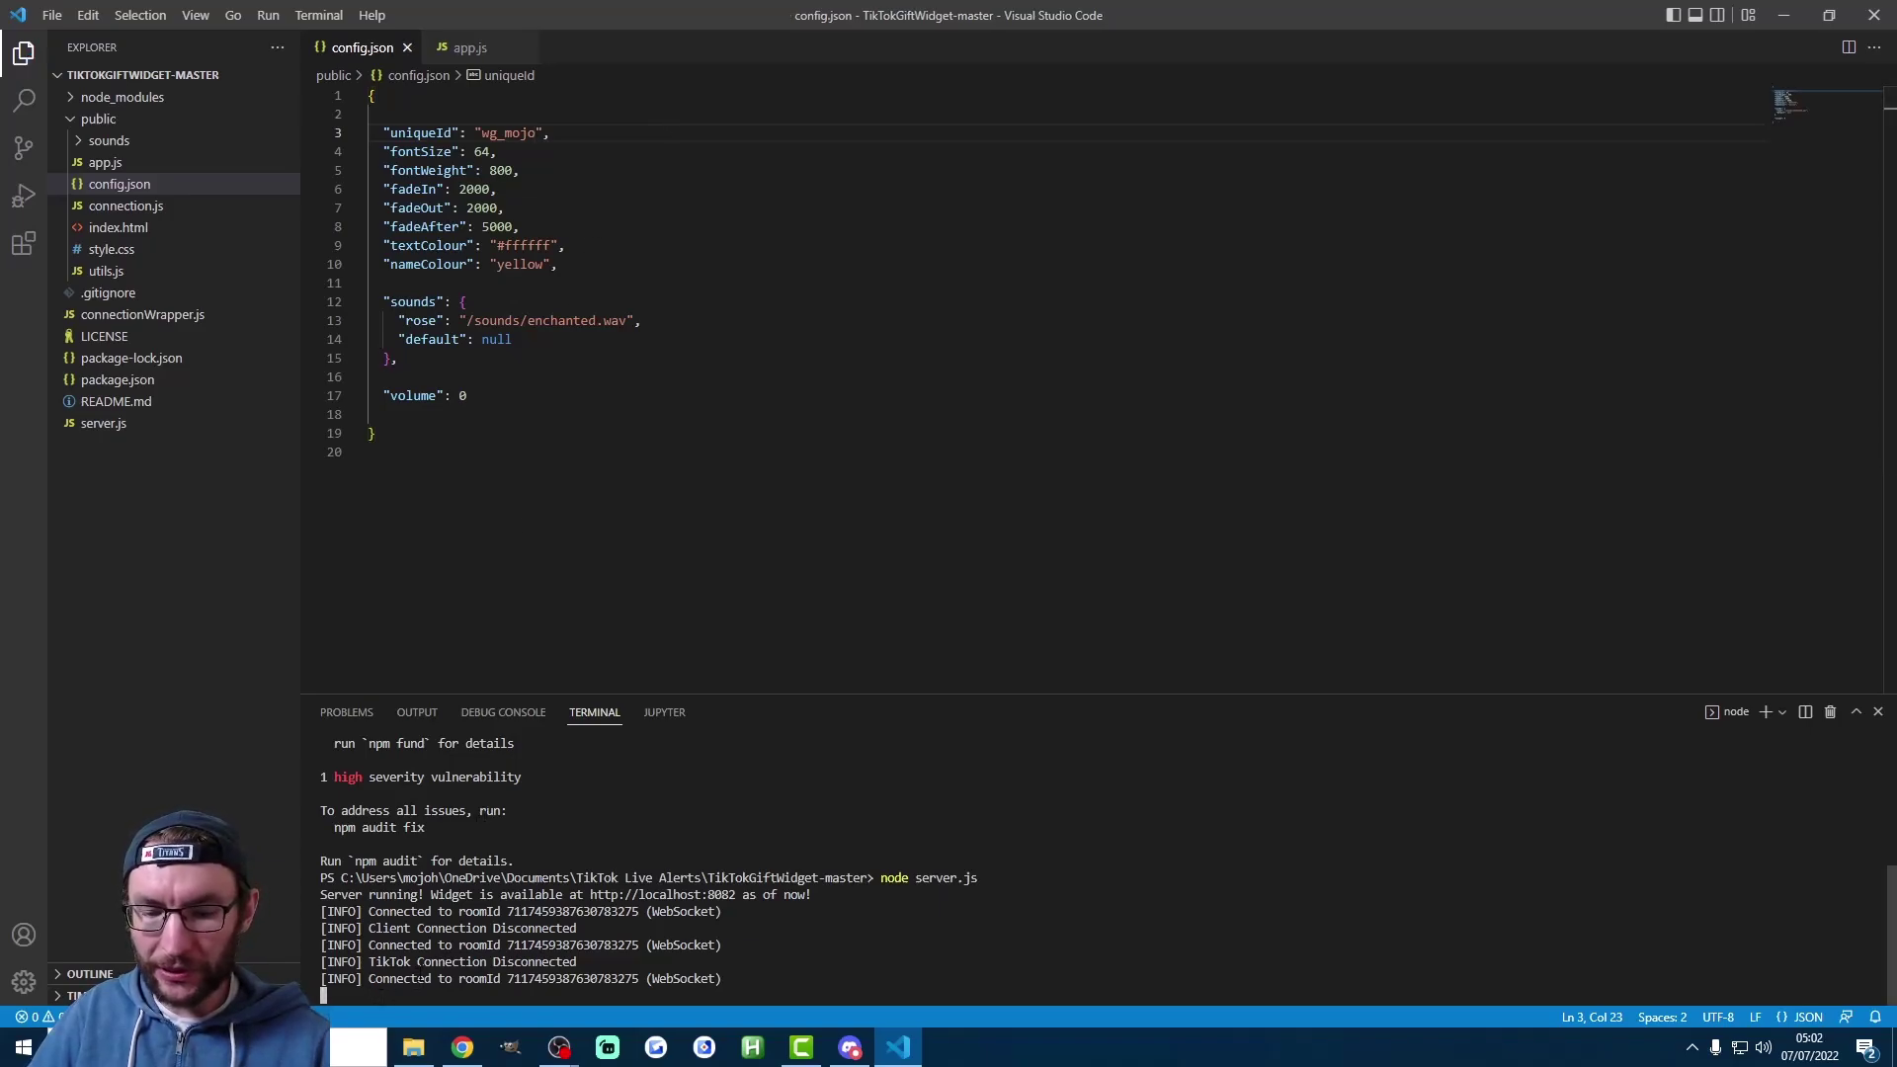
pyautogui.hotkey('ctrl', 'c')
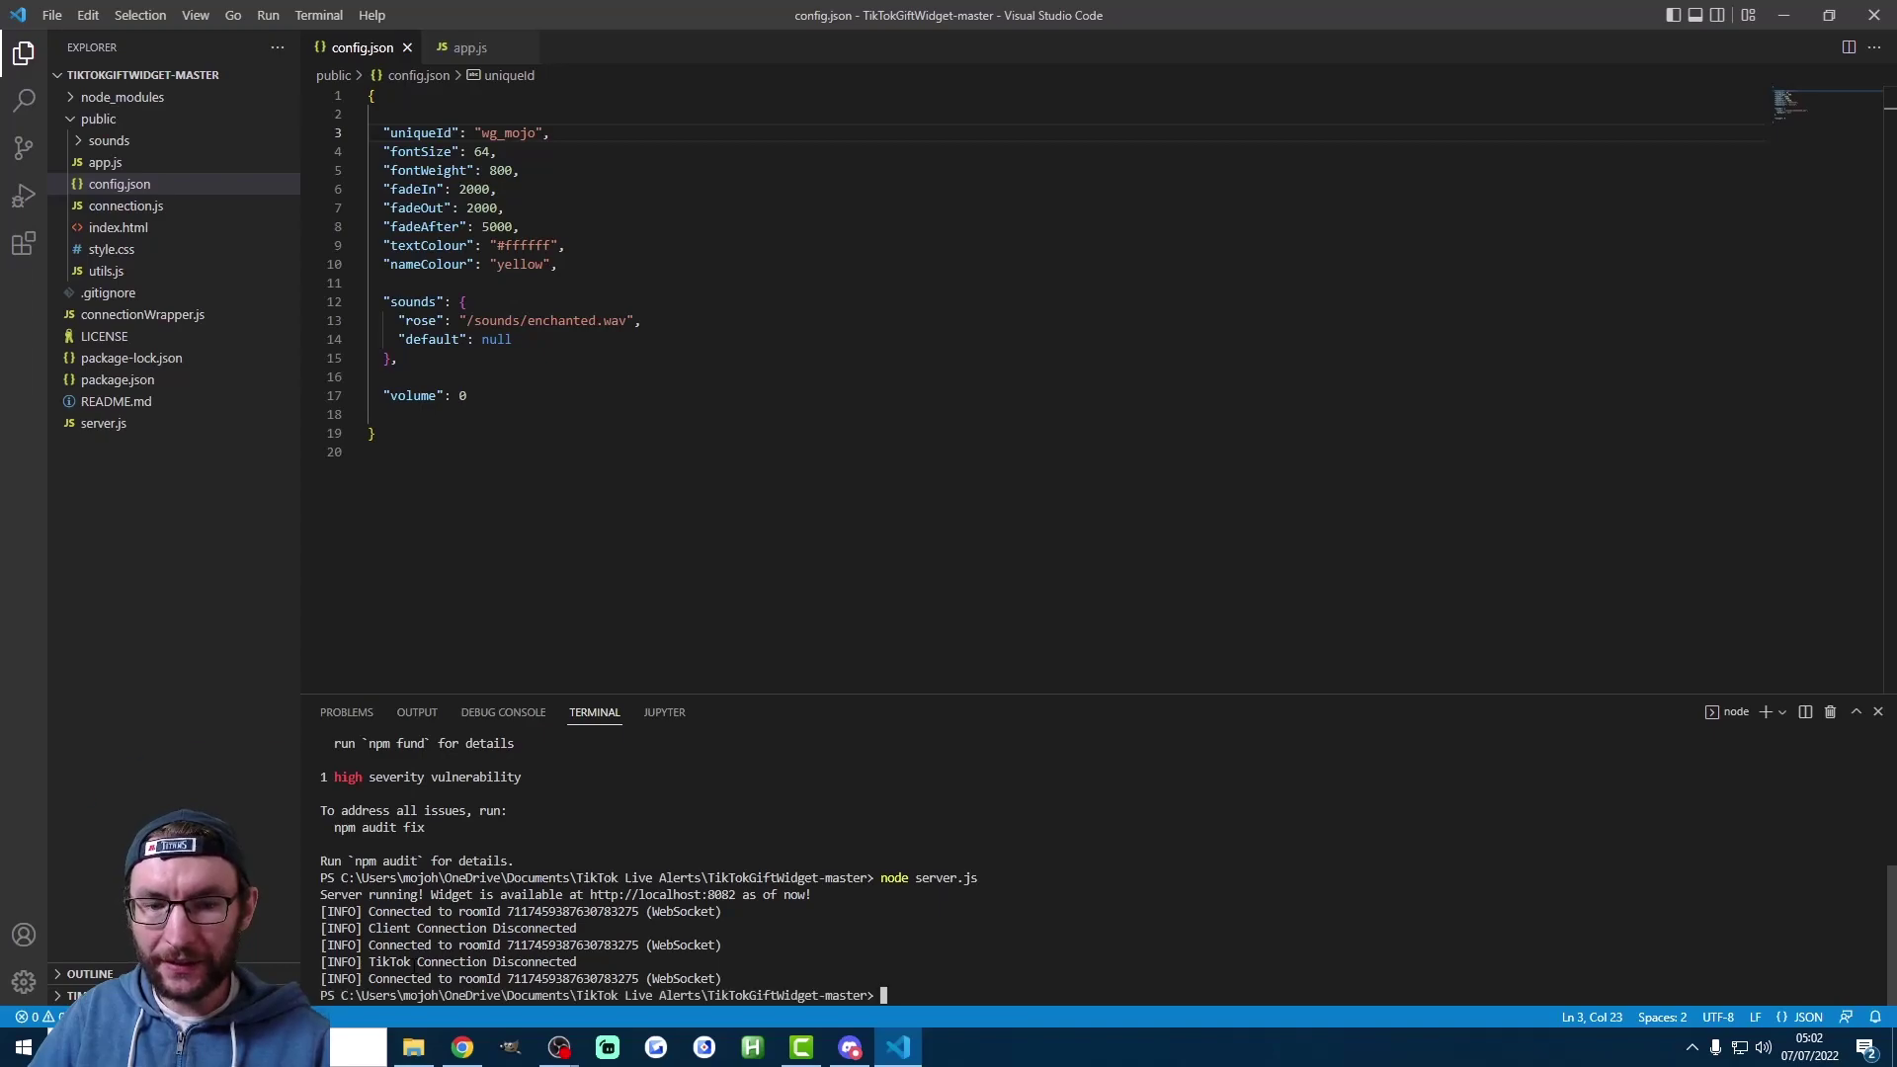
pyautogui.hotkey('alt', 'Tab')
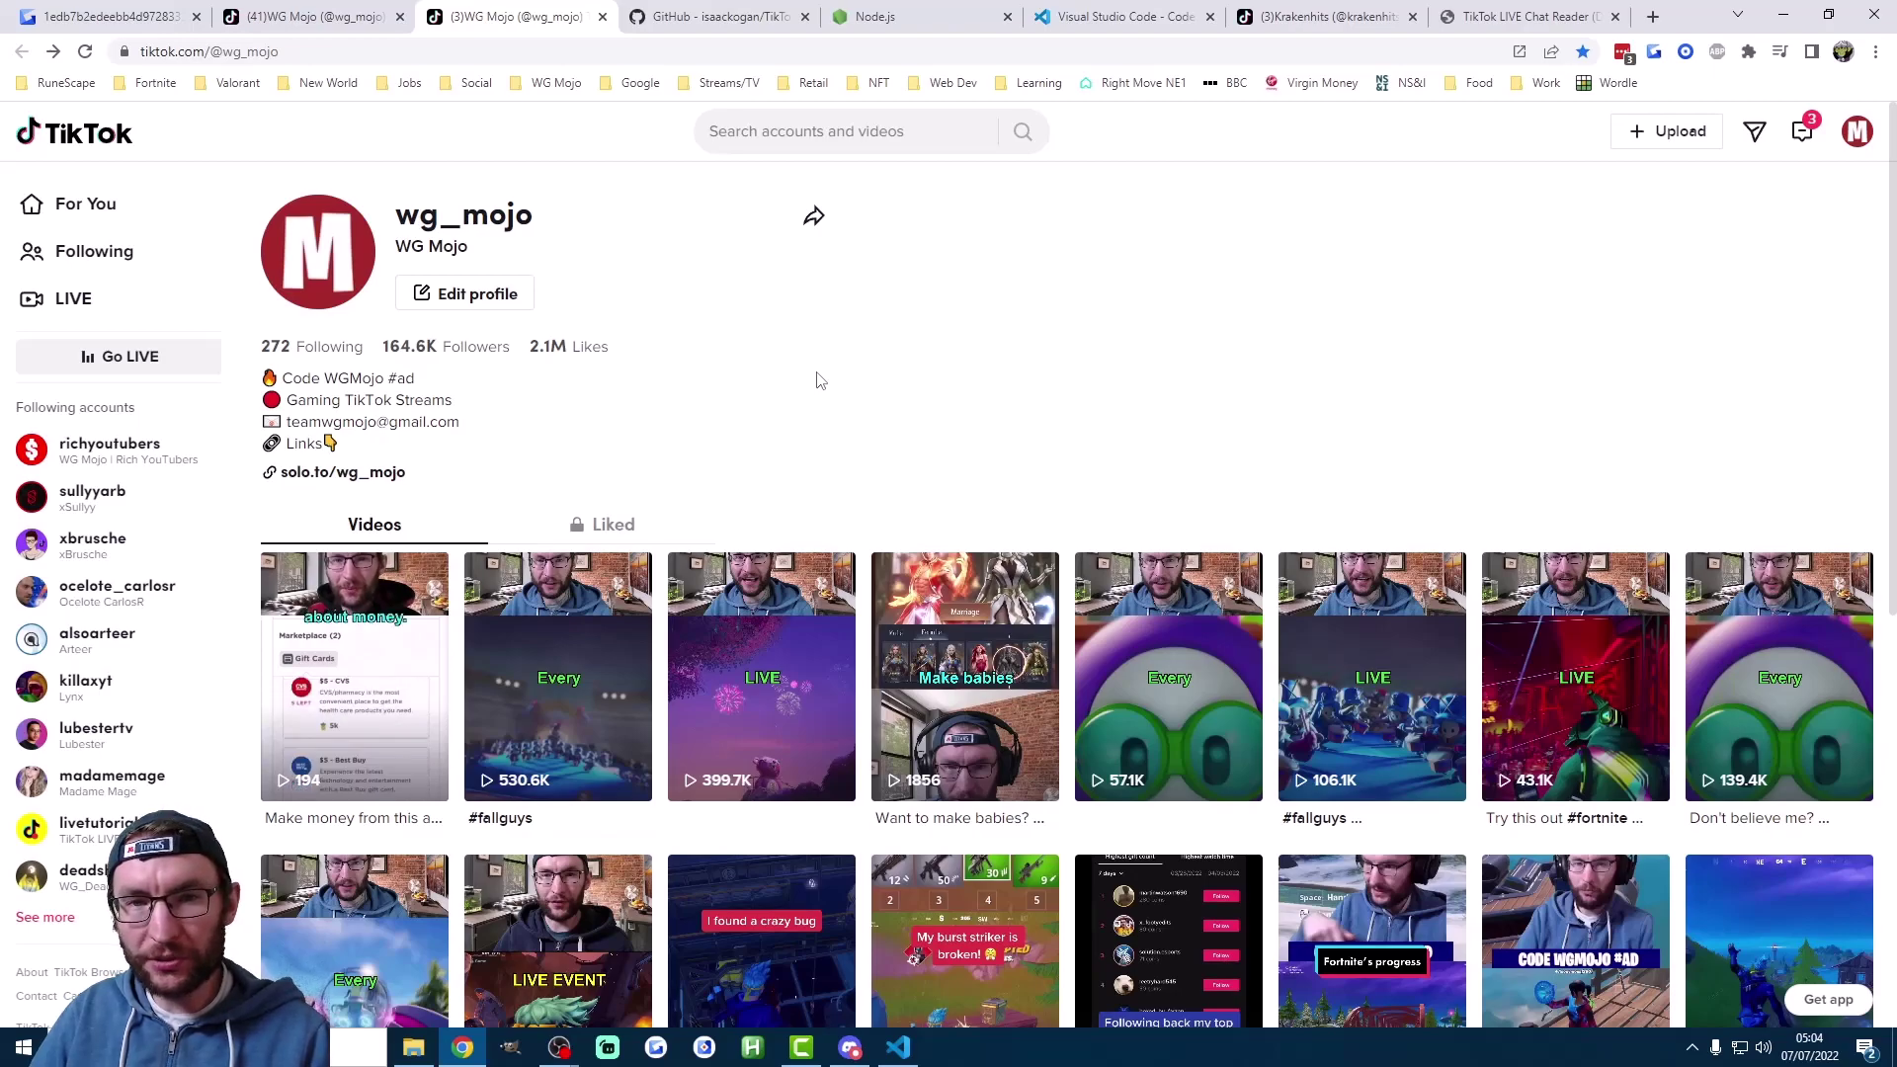
# - Check a TikTok video tab, then revert uniqueId to the live channel's username
pyautogui.hotkey('ctrl', 'shift', 'Tab')
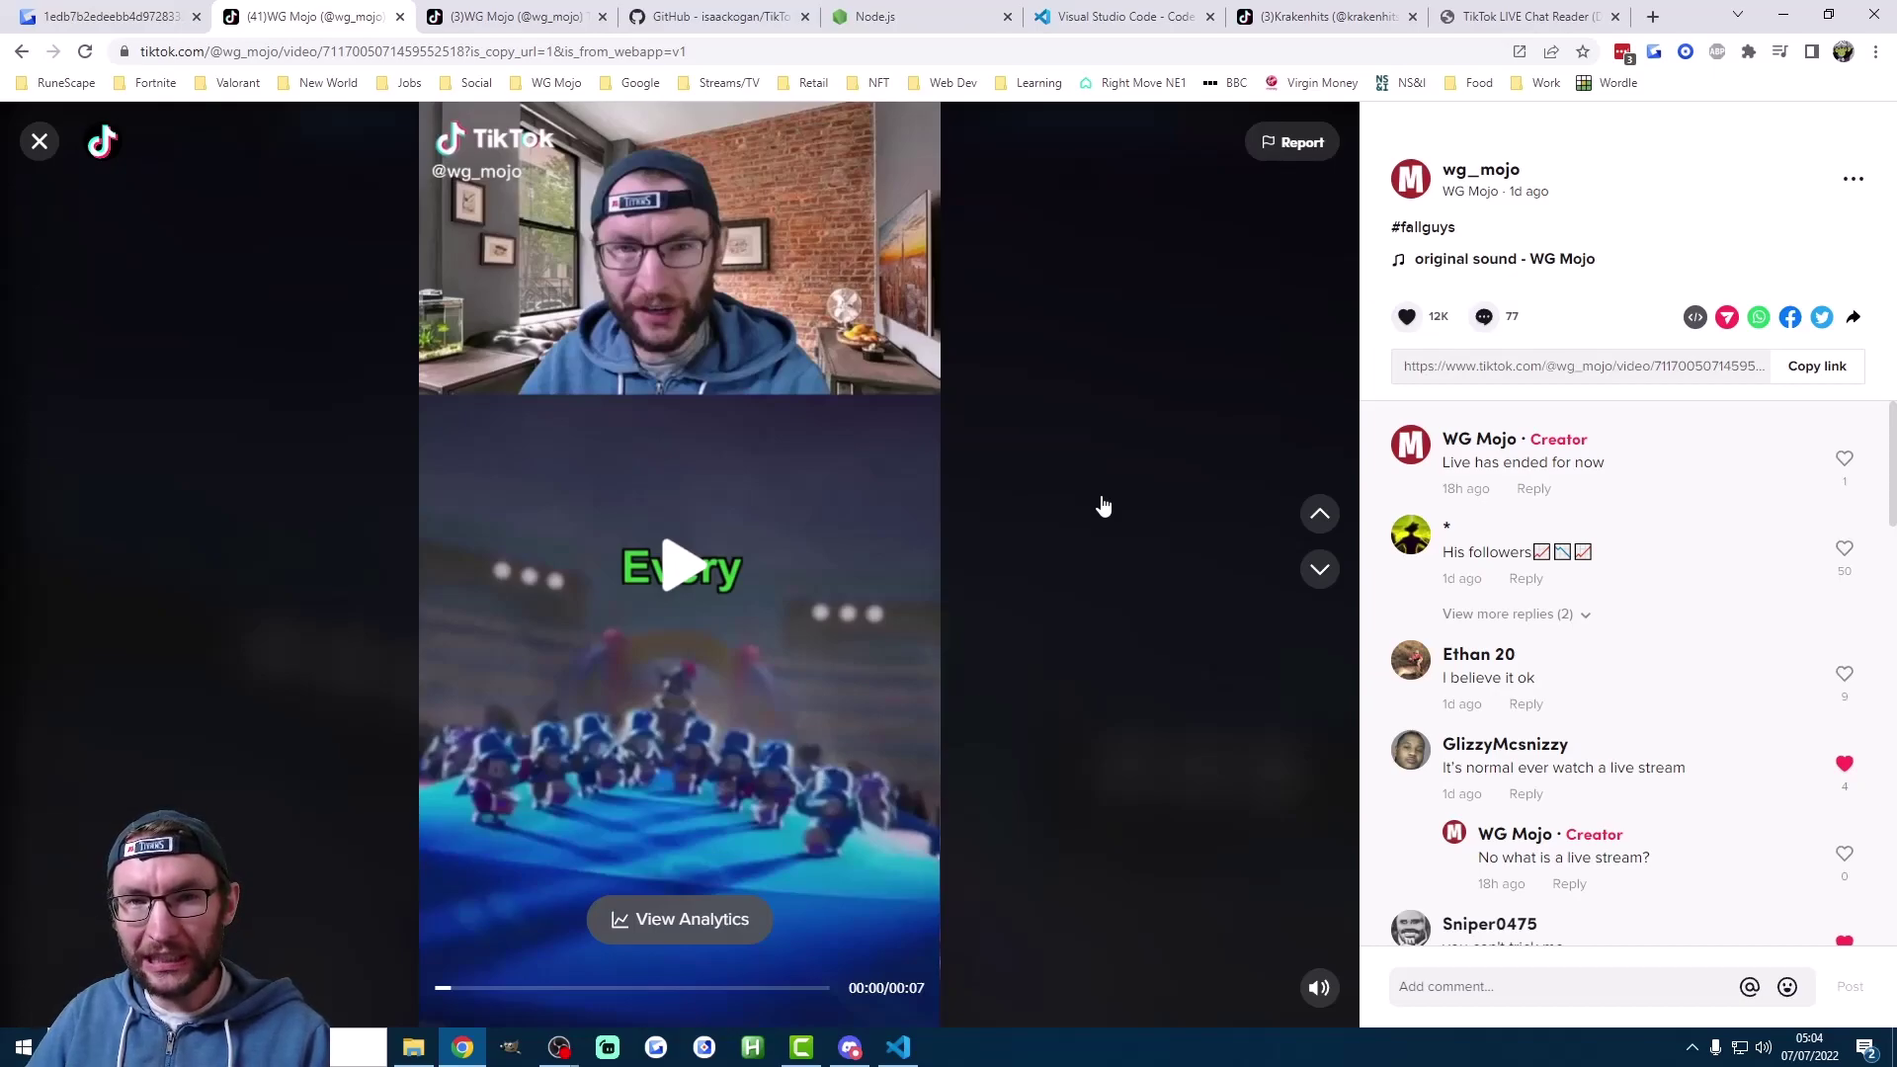
pyautogui.hotkey('alt', 'Tab')
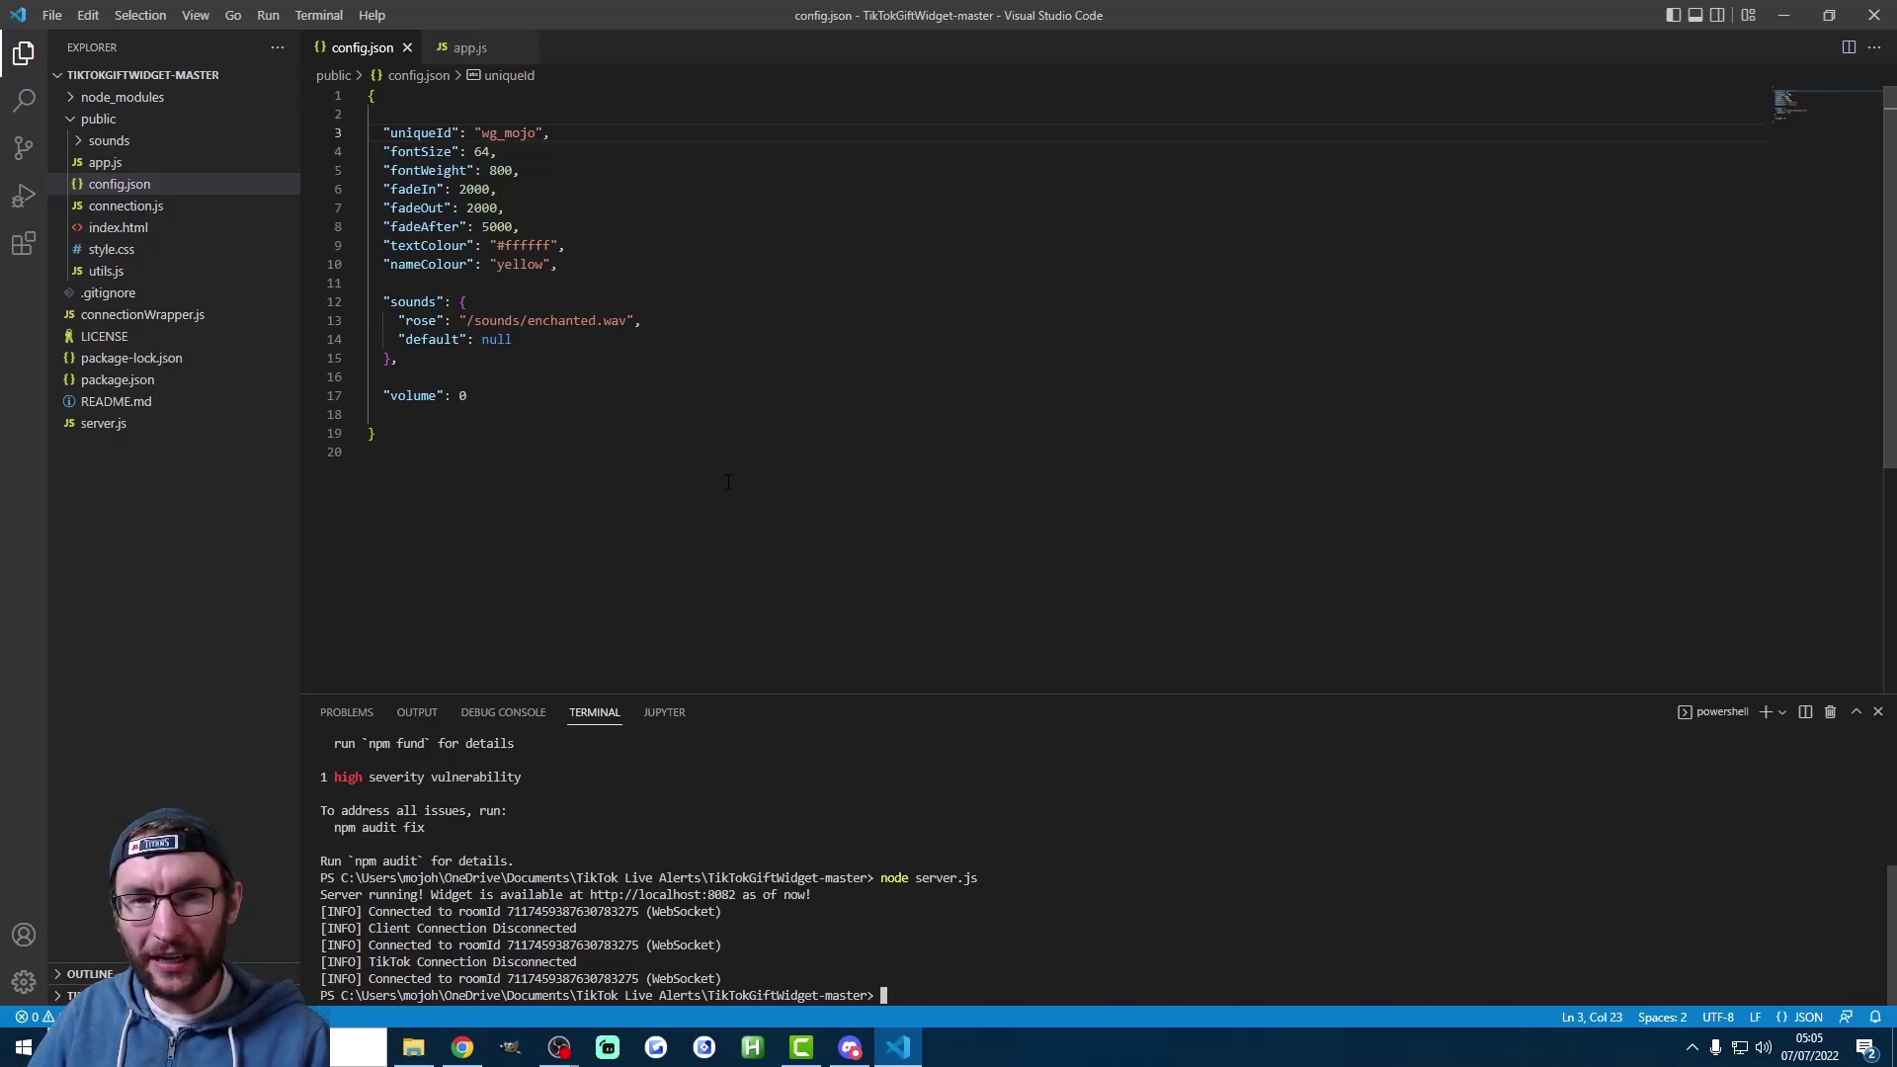
pyautogui.hotkey('ctrl', 'z')
# - Restart the widget server with node server.js in the terminal
pyautogui.click(966, 950)
pyautogui.write('node serv')
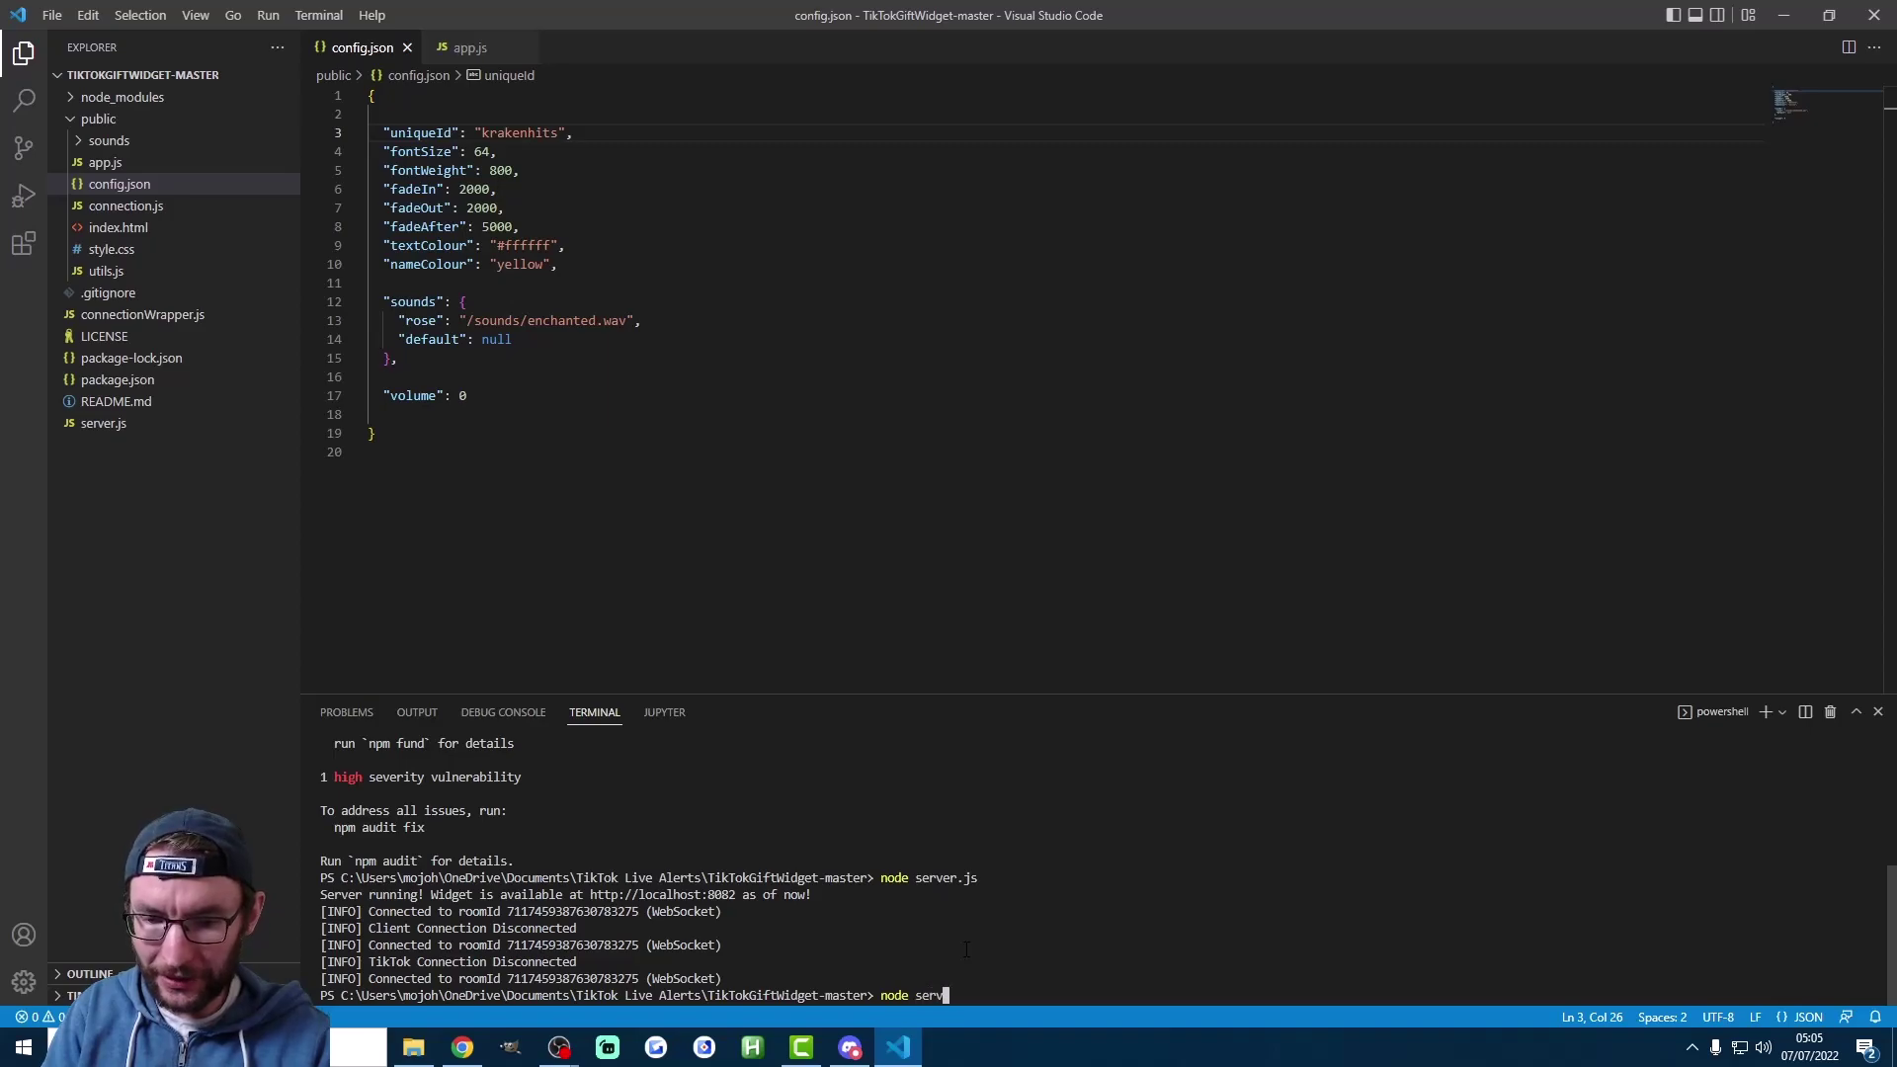
pyautogui.write('er.js')
pyautogui.press('Return')
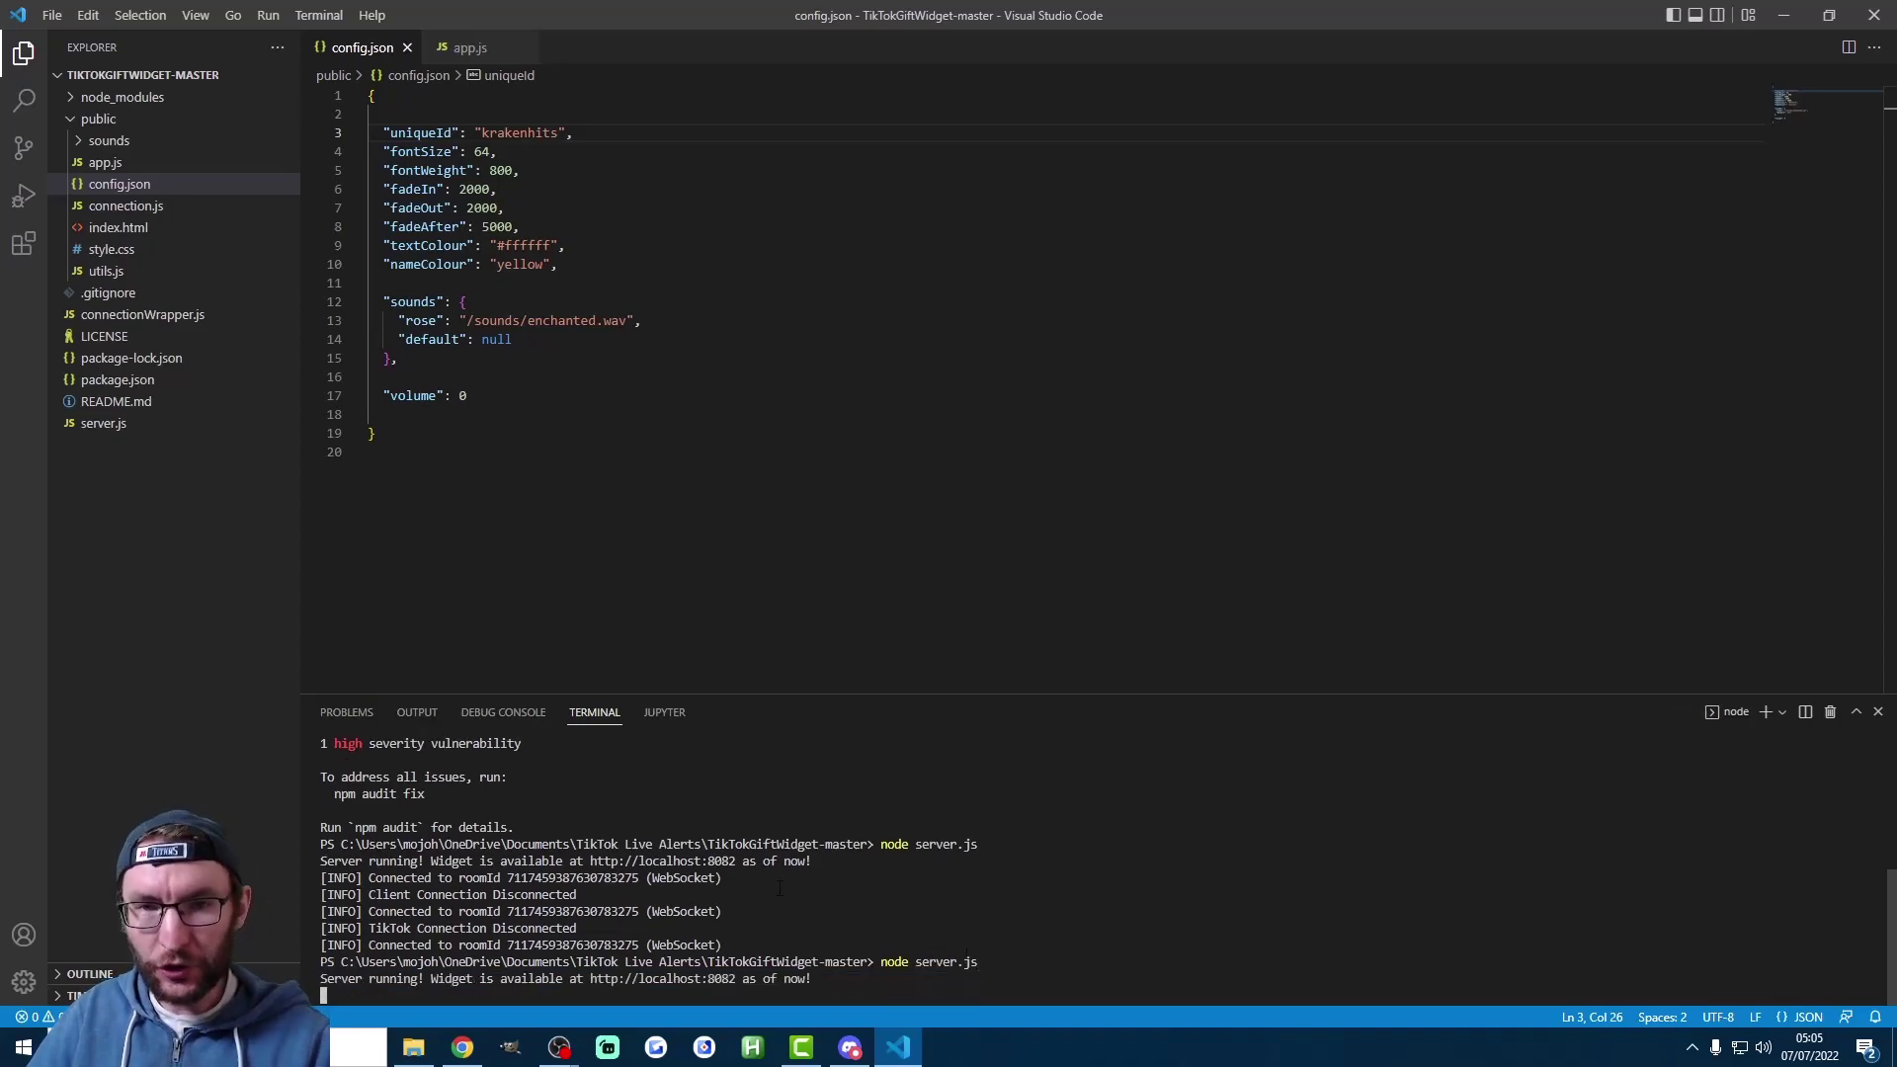
# - Review the TikTok Alerts browser source properties in OBS and close them unchanged
pyautogui.hotkey('alt', 'Tab')
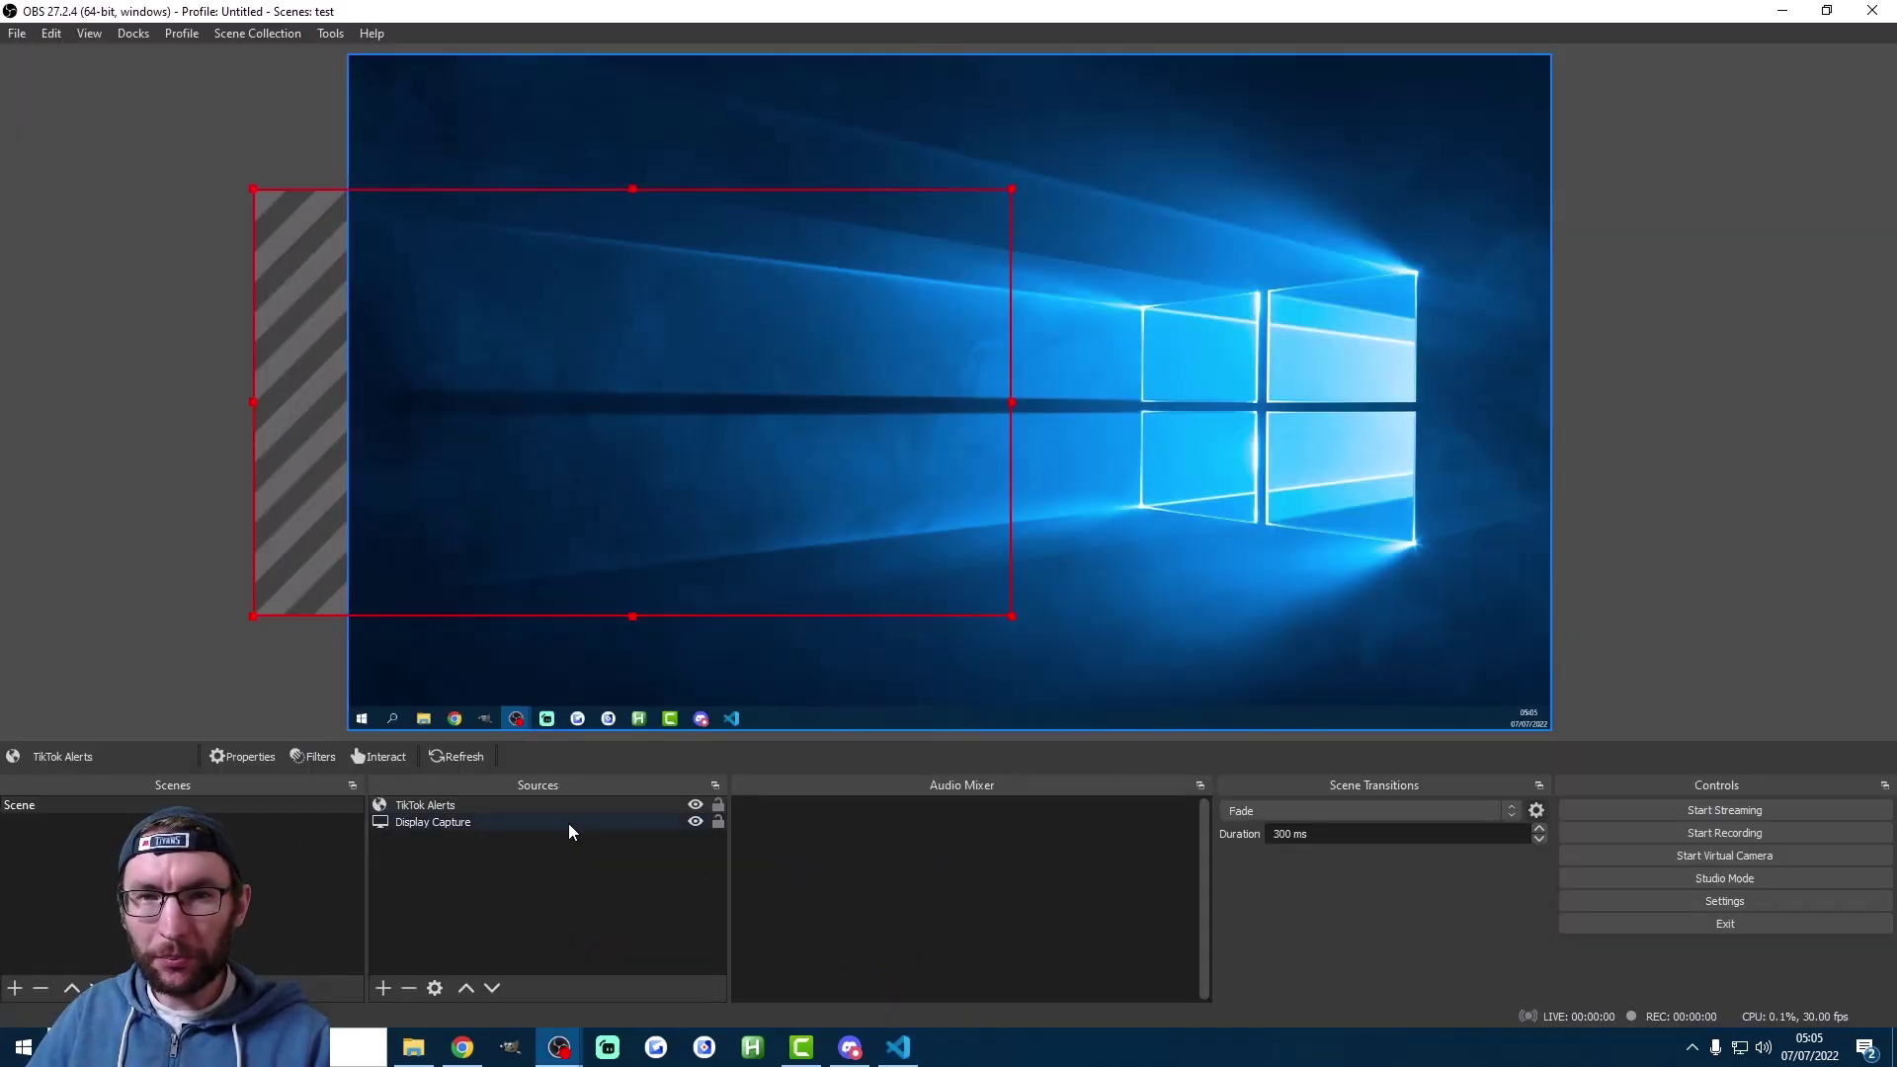
pyautogui.click(450, 808)
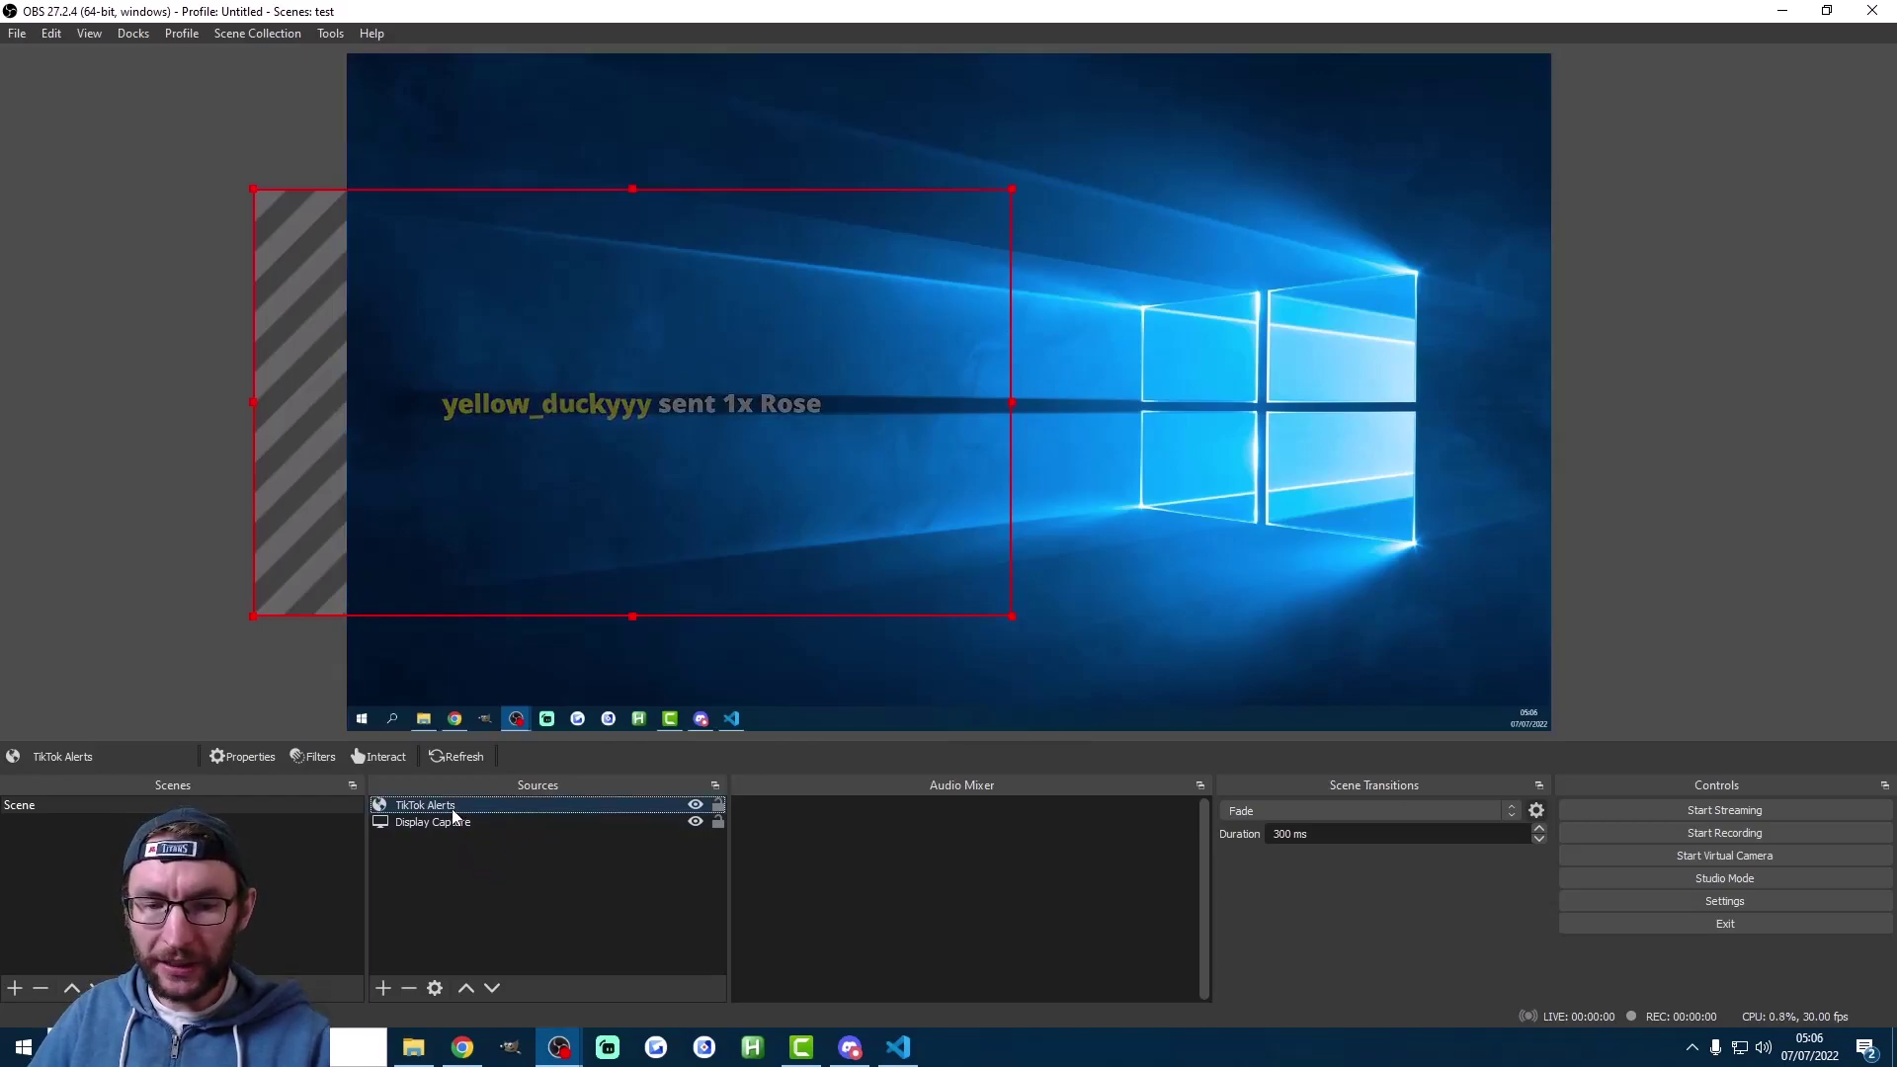
pyautogui.doubleClick(452, 808)
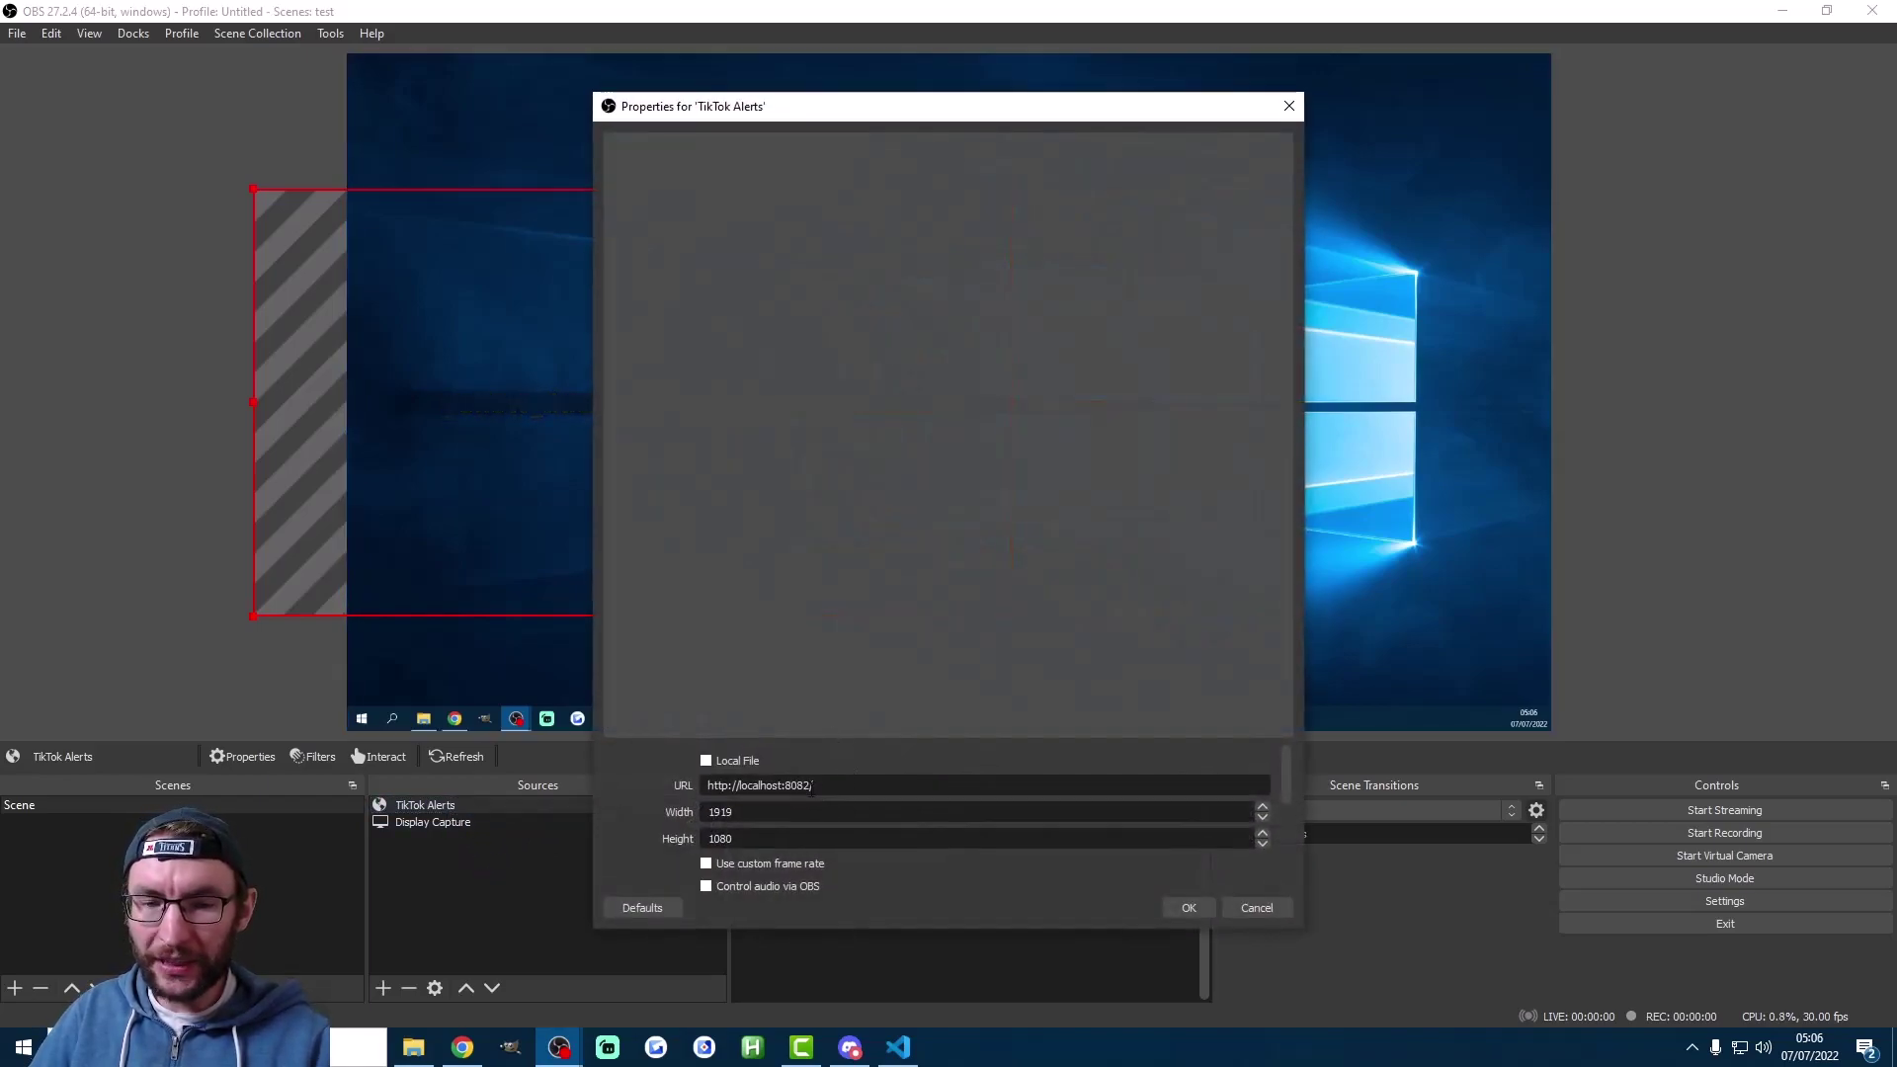
pyautogui.scroll(-5, 806, 775)
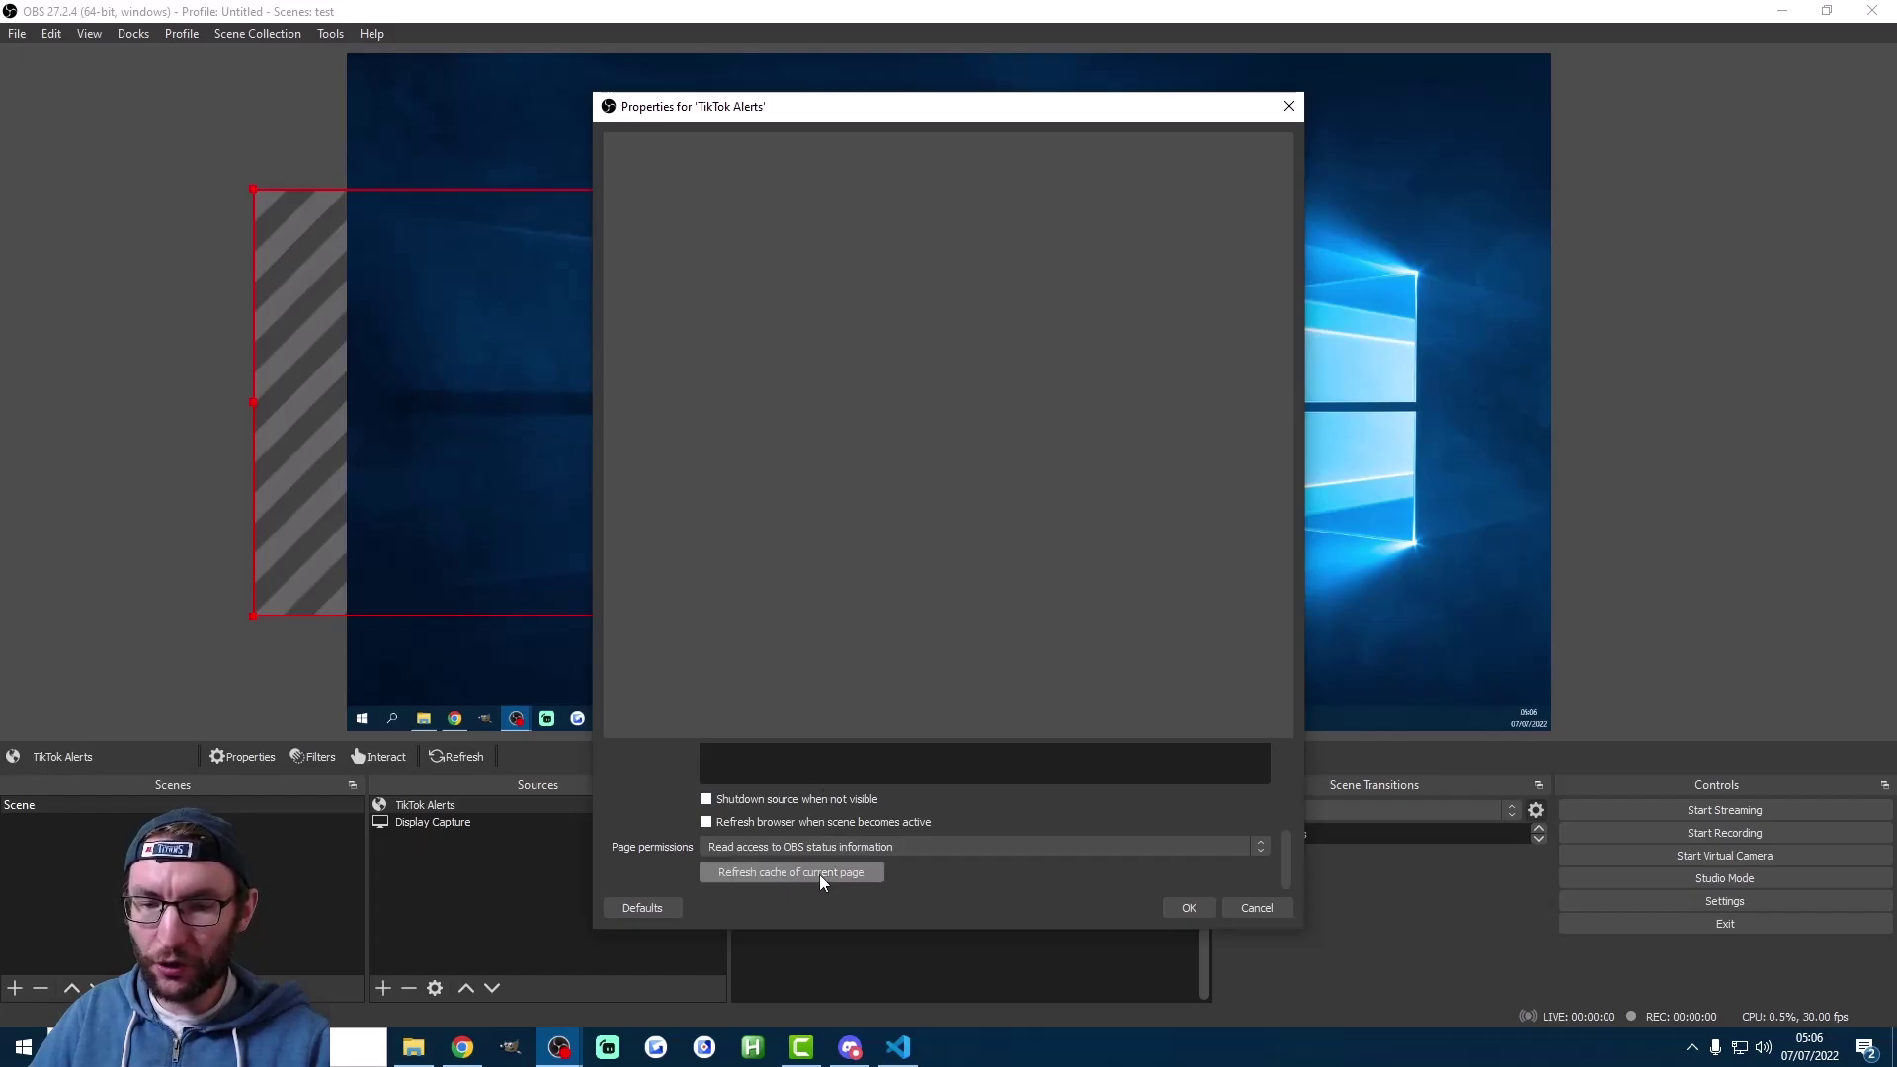
pyautogui.click(1181, 910)
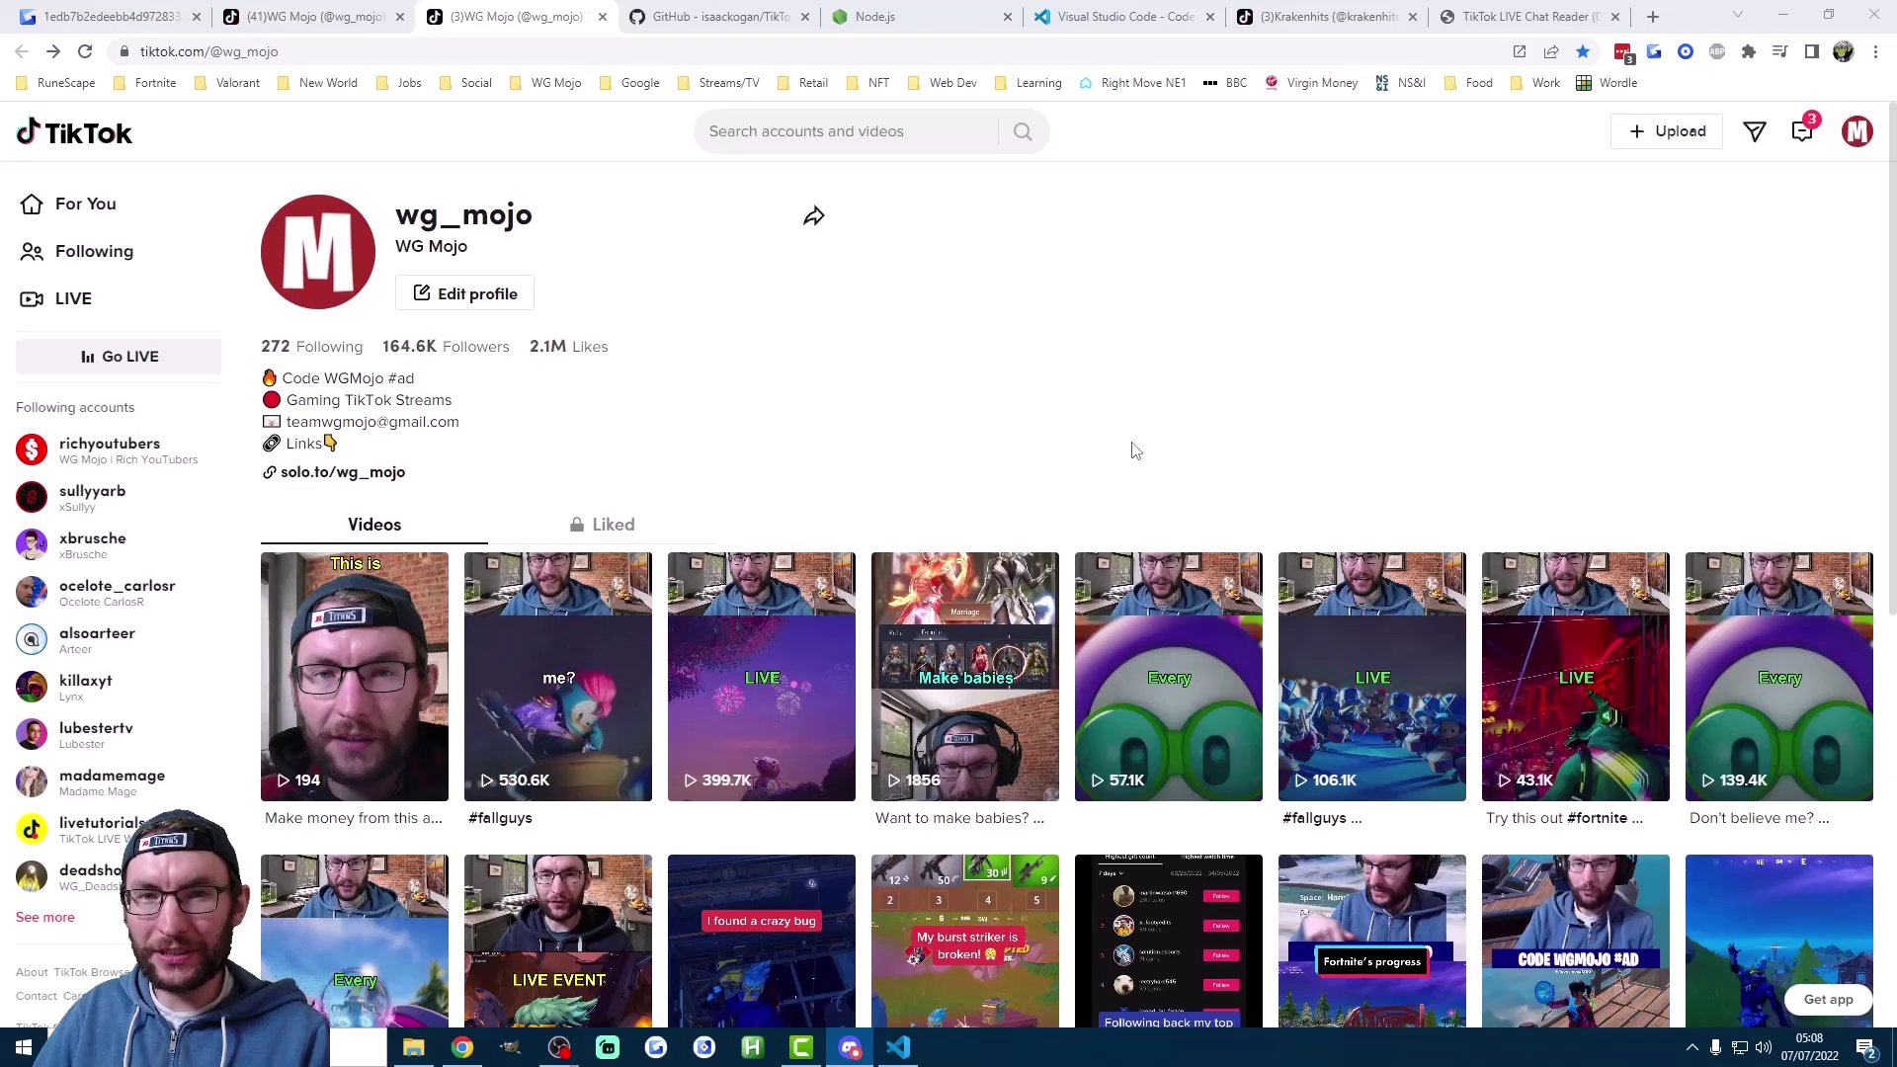
# - Switch to the Gyazo screenshot showing the past stream's 97.5K views and 35.8K new followers
pyautogui.hotkey('ctrl', '1')
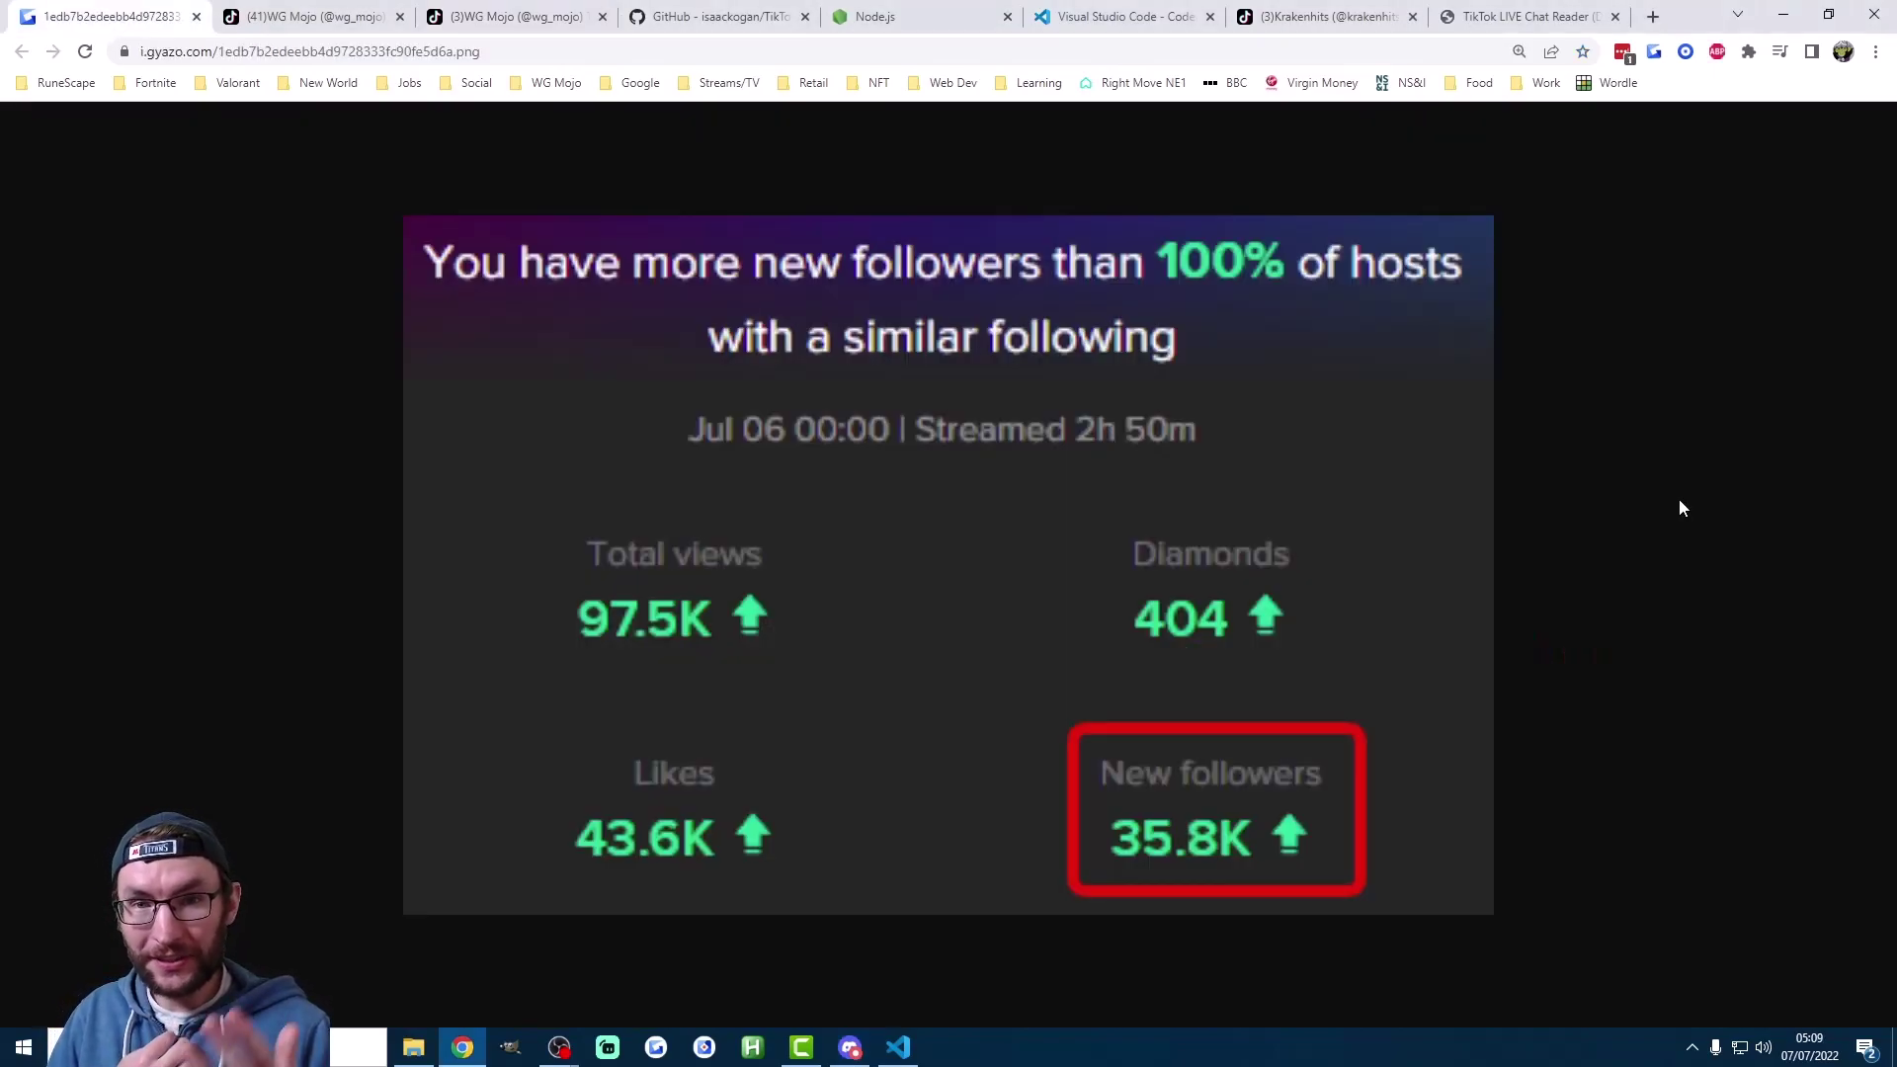